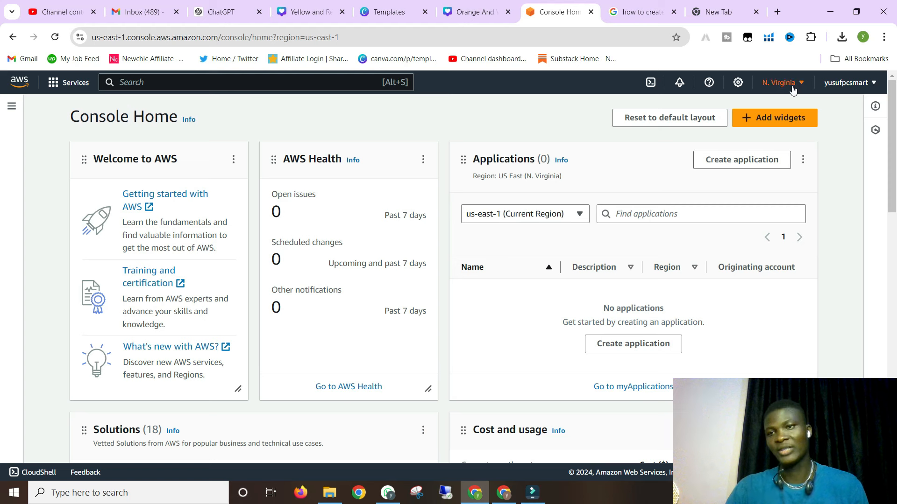
- Open the region menu from N. Virginia and scroll through the available AWS regions
click(789, 86)
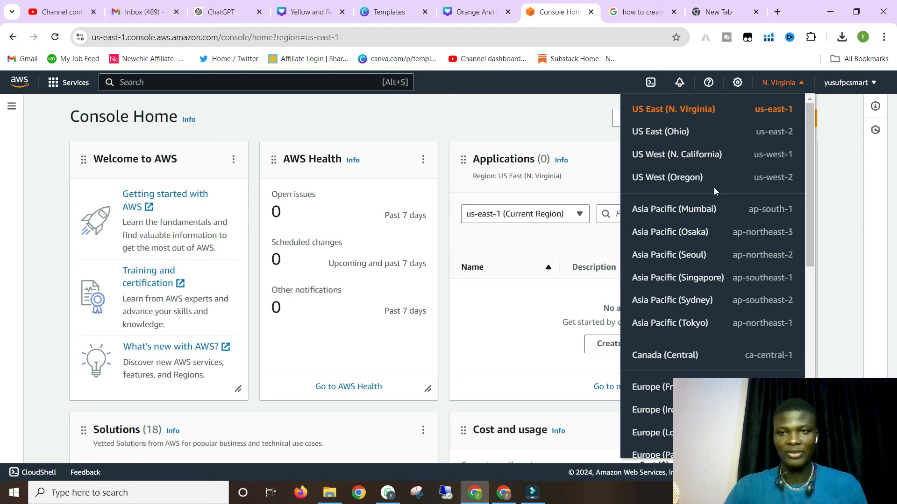
scroll(708, 218, down, 1)
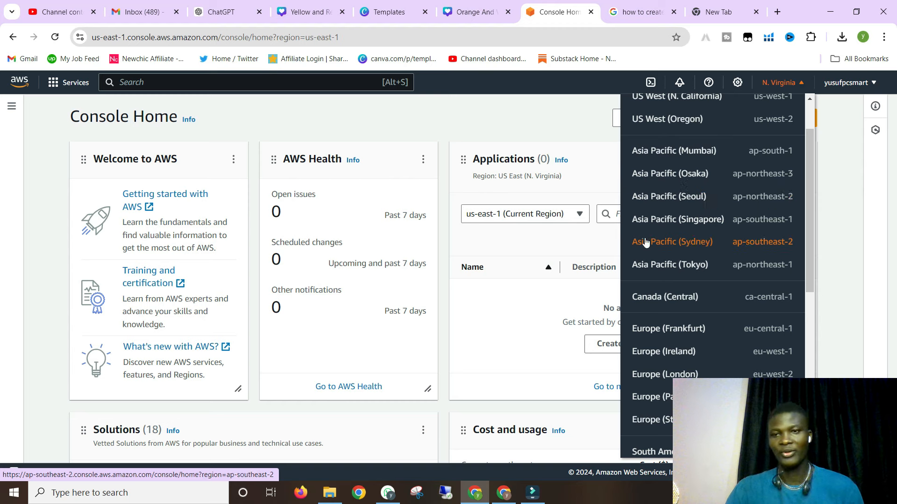
scroll(640, 229, down, 2)
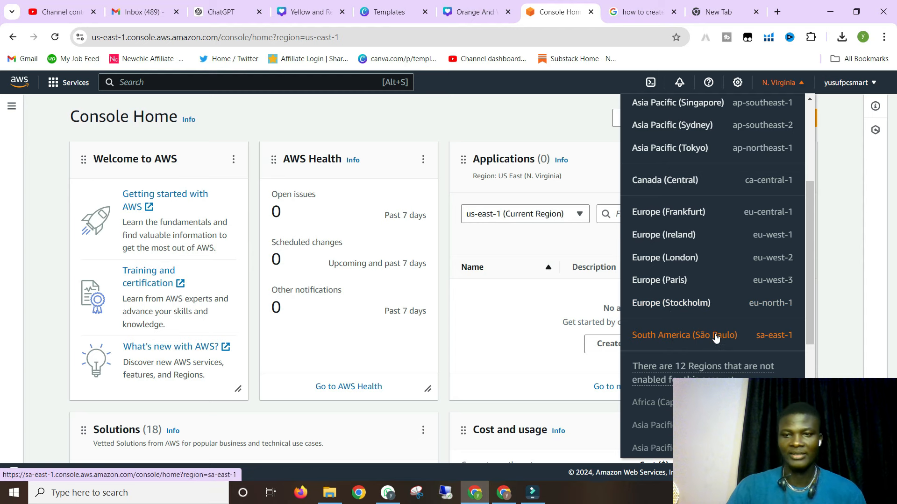
scroll(720, 336, up, 4)
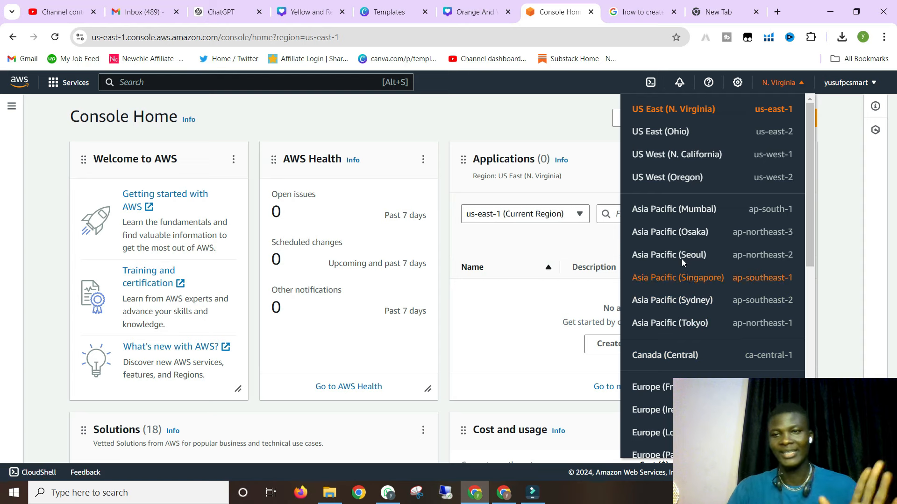
- Switch the console region to US West (N. California), us-west-1
click(664, 156)
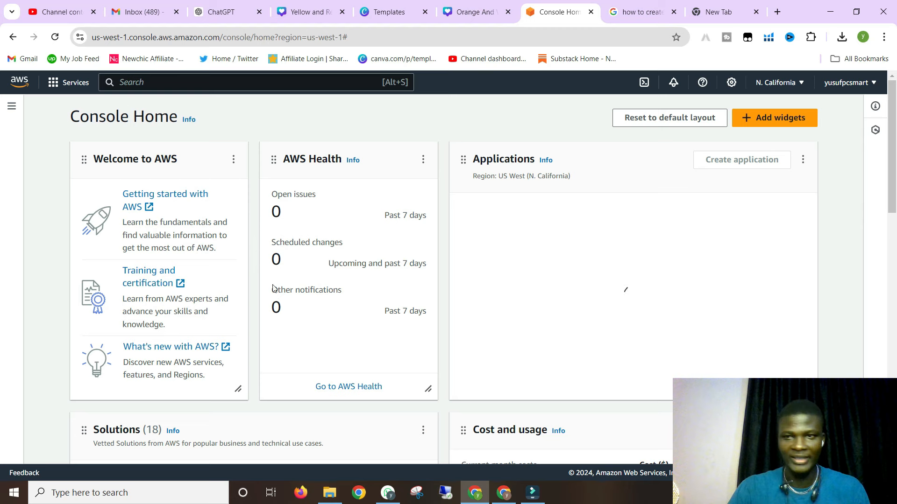
scroll(216, 295, down, 3)
scroll(216, 295, up, 3)
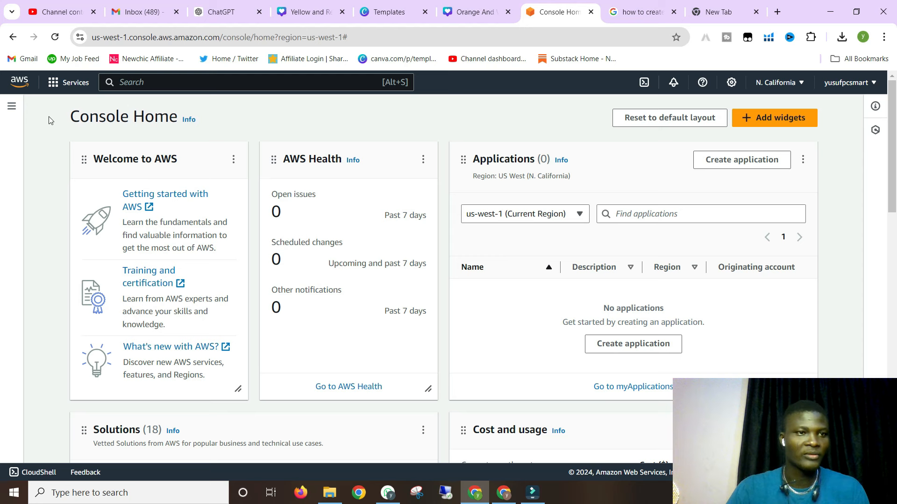
click(53, 84)
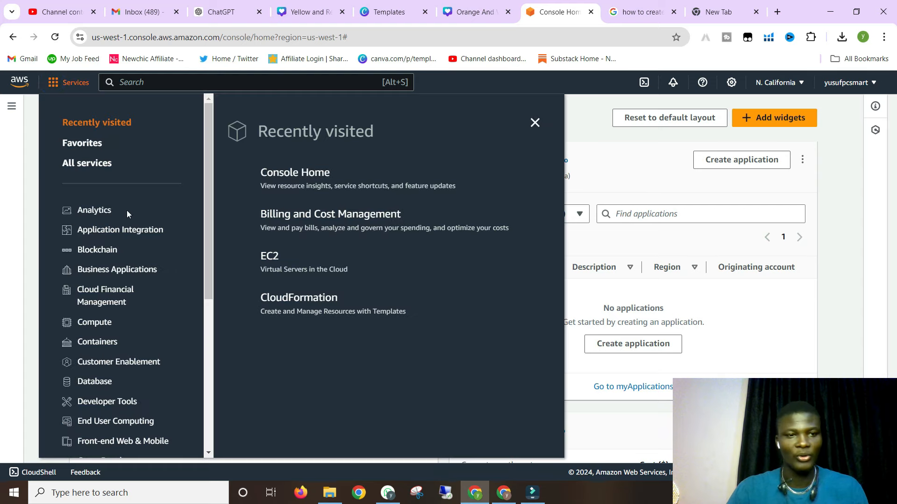
- Show all AWS services alphabetically, scroll to the E entries and go to EC2
scroll(127, 211, down, 6)
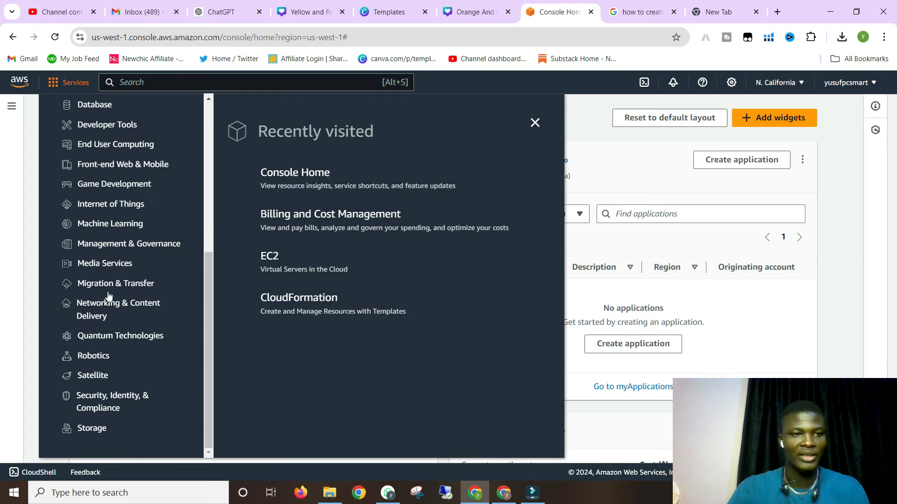
scroll(96, 360, up, 6)
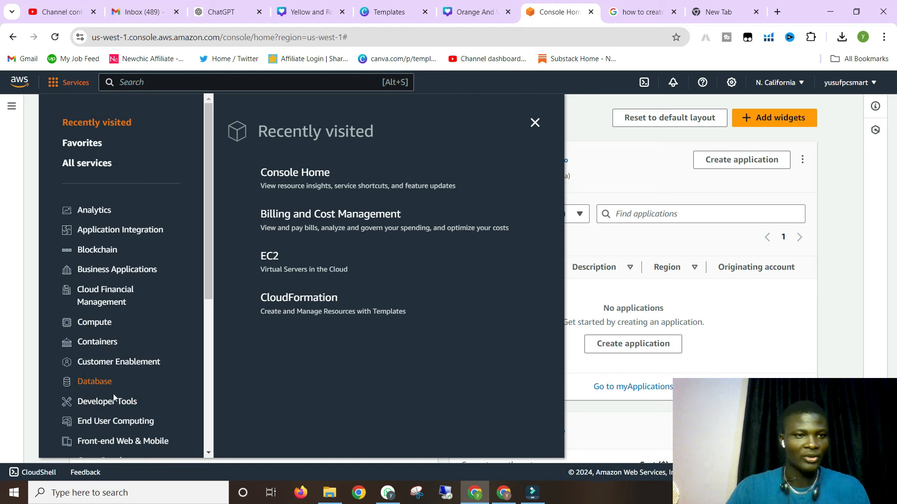
click(74, 166)
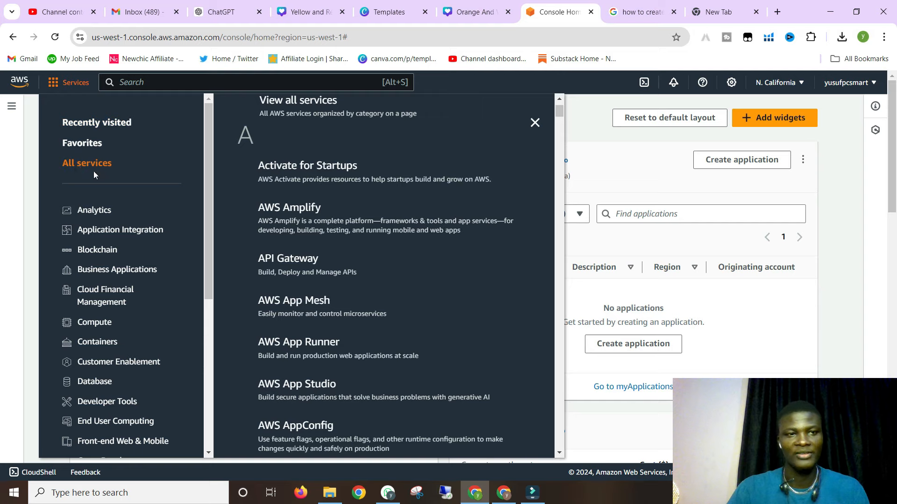
scroll(315, 208, down, 15)
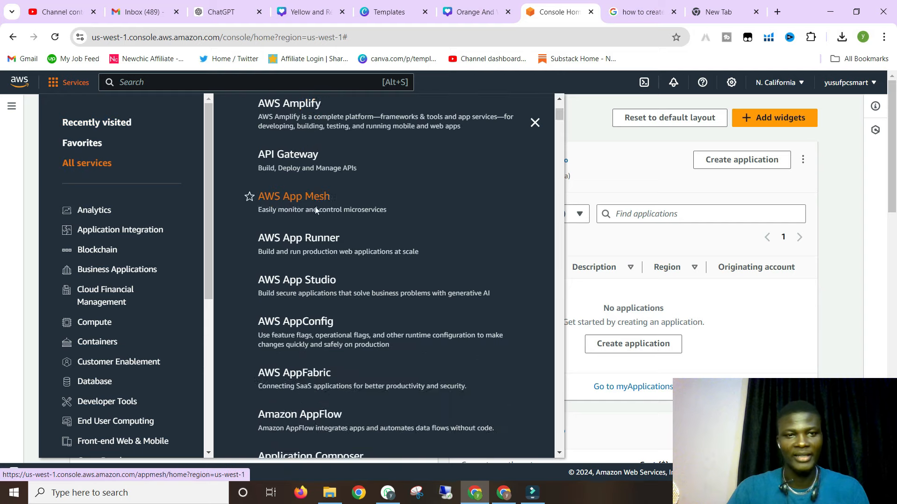
scroll(316, 214, down, 20)
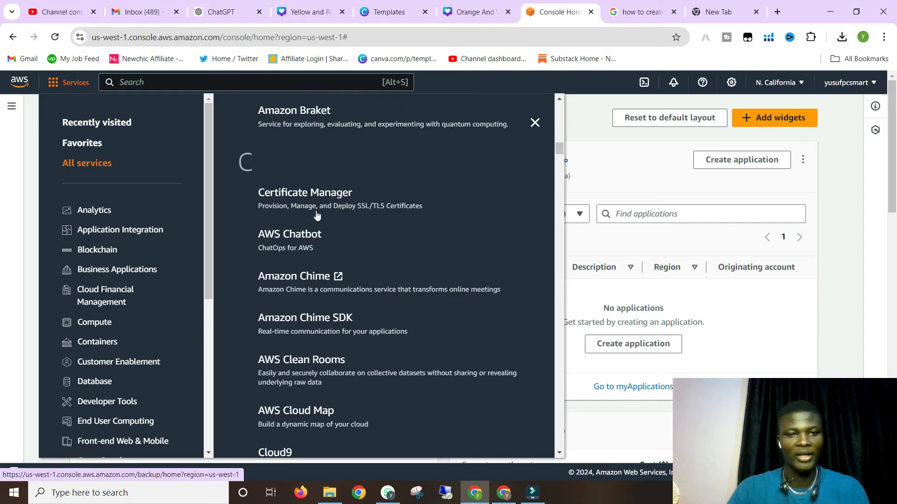
scroll(316, 215, down, 20)
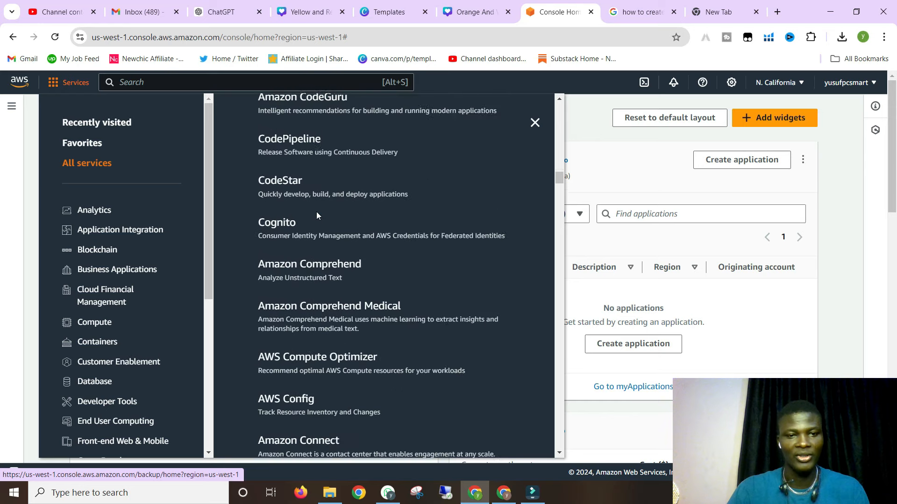
scroll(317, 216, down, 20)
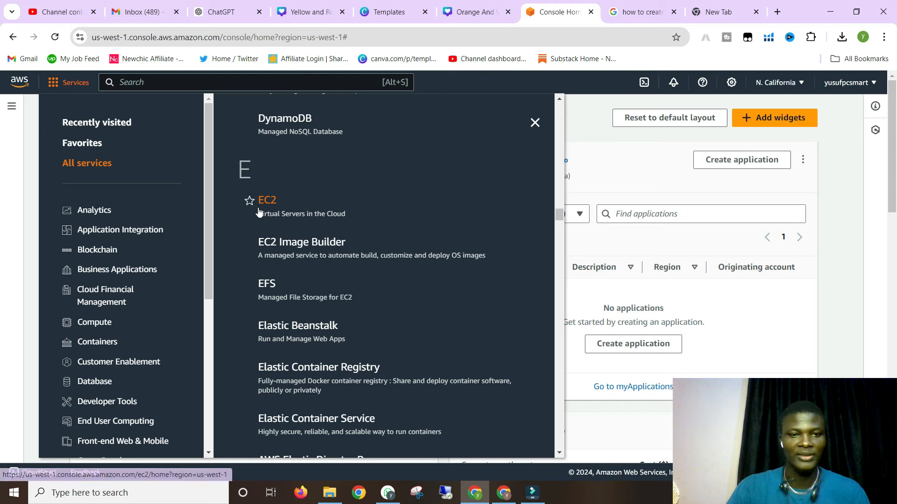
click(274, 201)
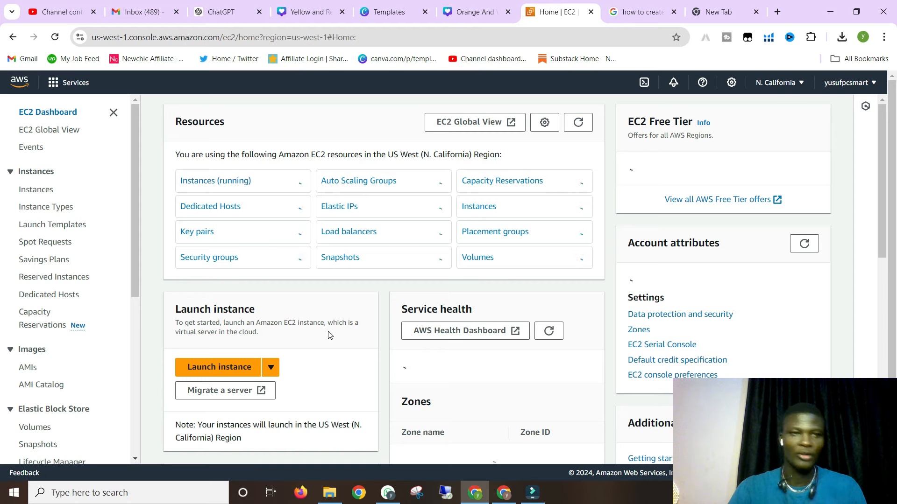
- Start launching a new EC2 instance from the N. California EC2 Dashboard
scroll(328, 335, down, 1)
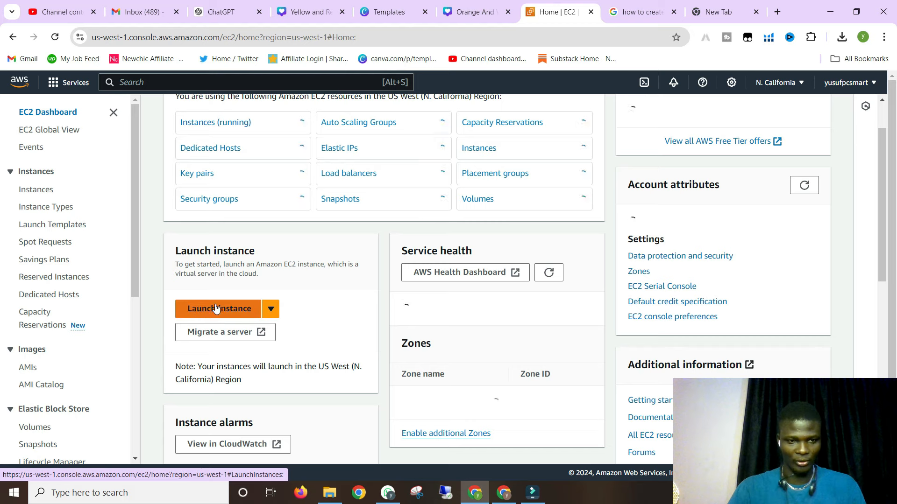
scroll(193, 312, up, 1)
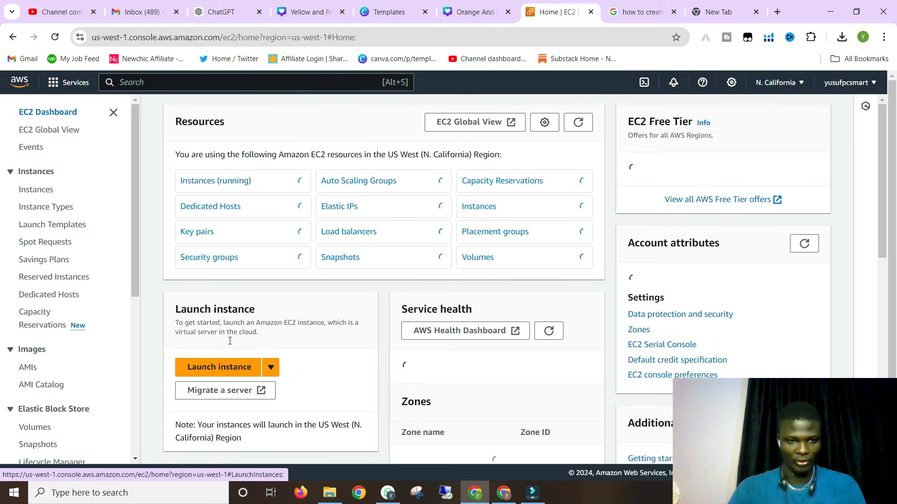
click(210, 369)
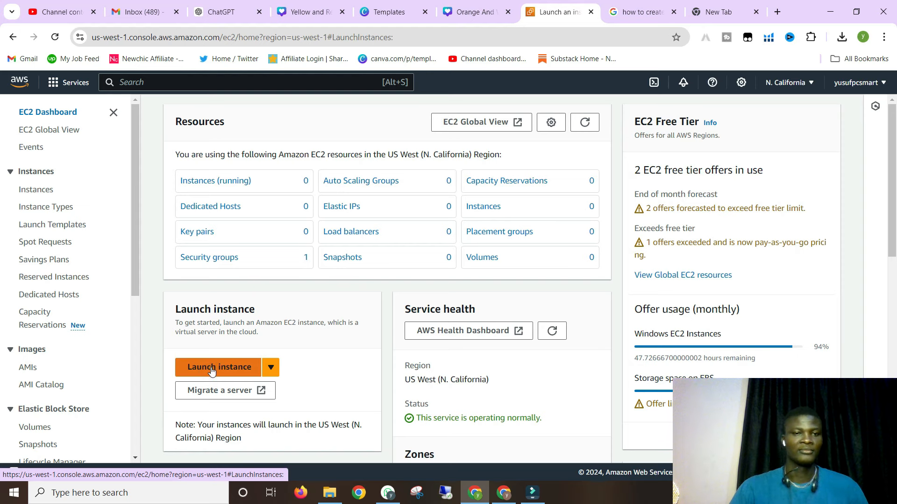
- In the launch wizard, enter test1 as the instance name under Name and tags
click(216, 367)
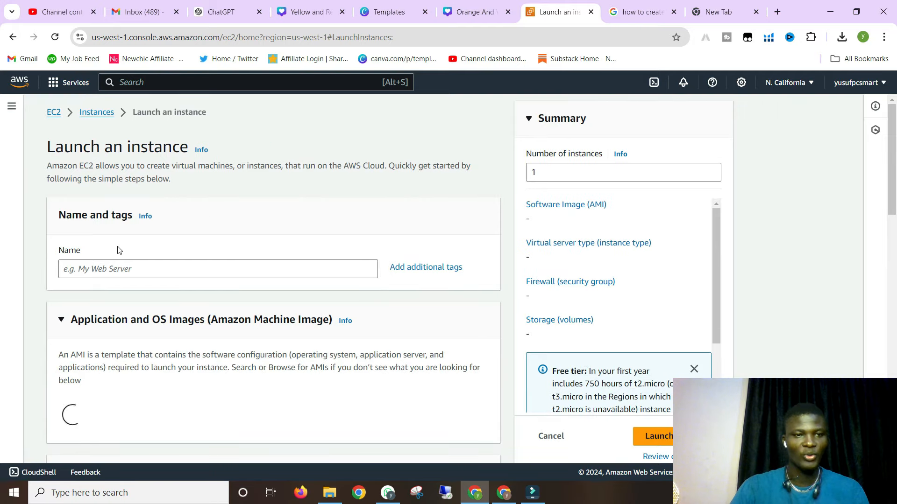
scroll(118, 256, down, 1)
click(96, 210)
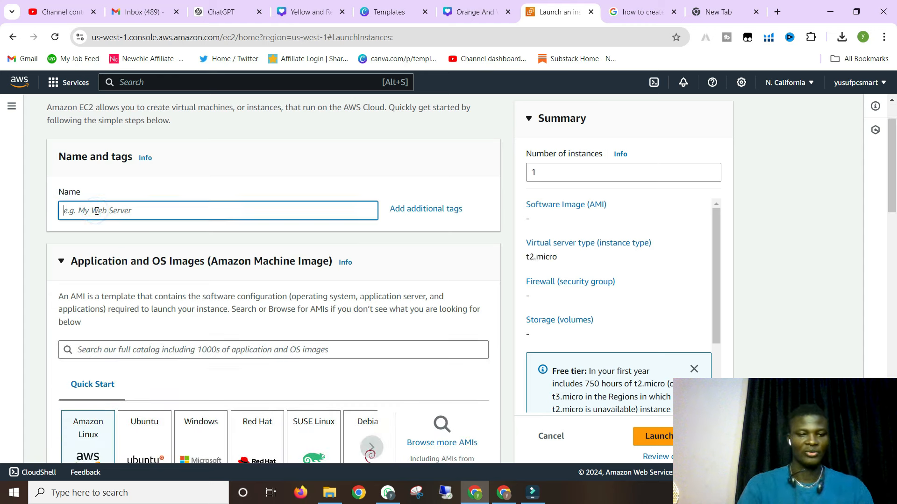
text(test1)
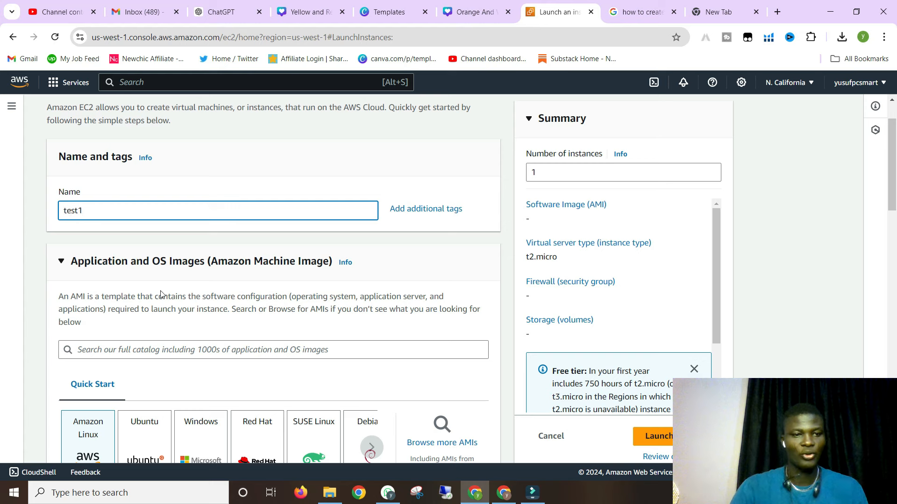
scroll(189, 287, down, 3)
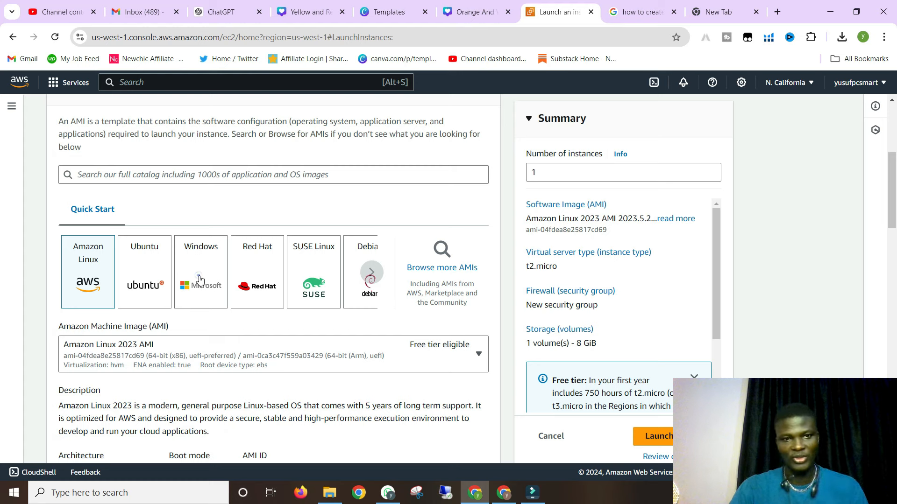
click(200, 279)
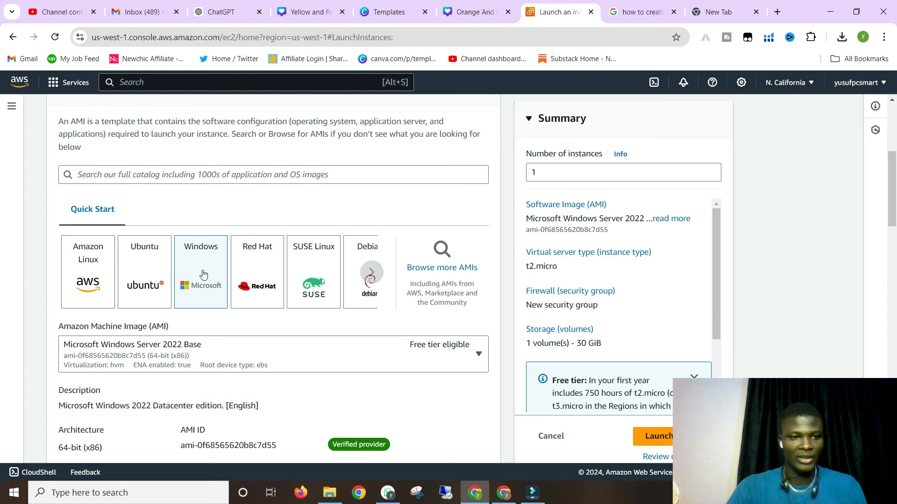
scroll(198, 303, down, 1)
scroll(200, 312, down, 4)
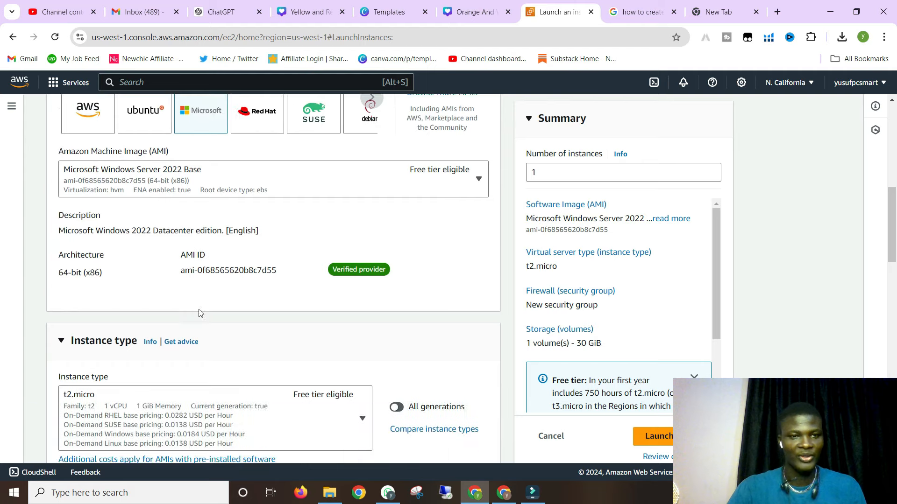
scroll(200, 311, up, 3)
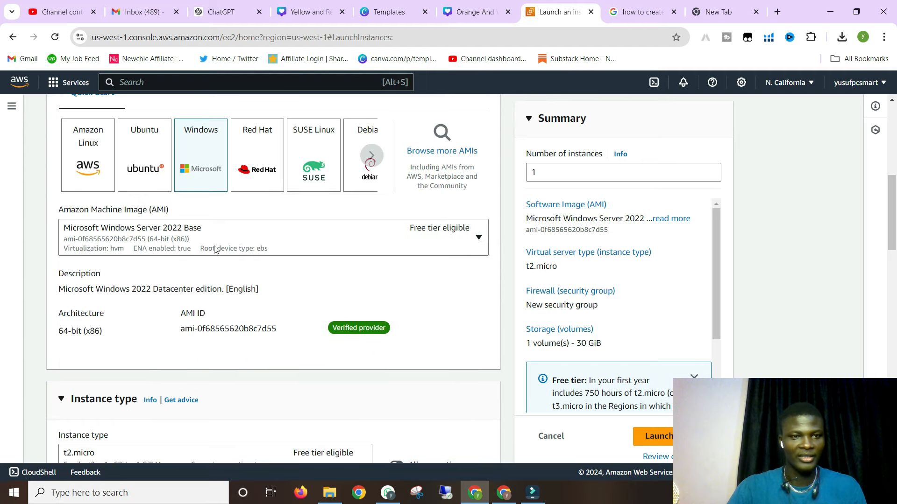
scroll(242, 273, down, 4)
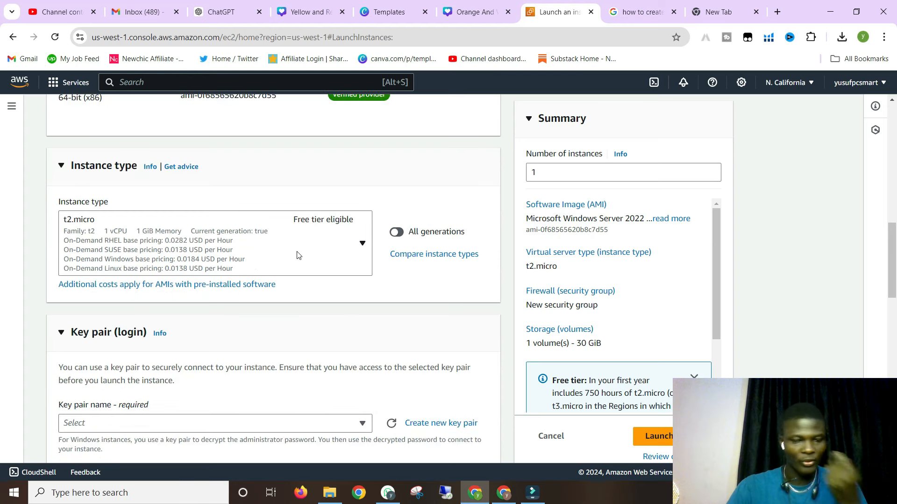
click(363, 245)
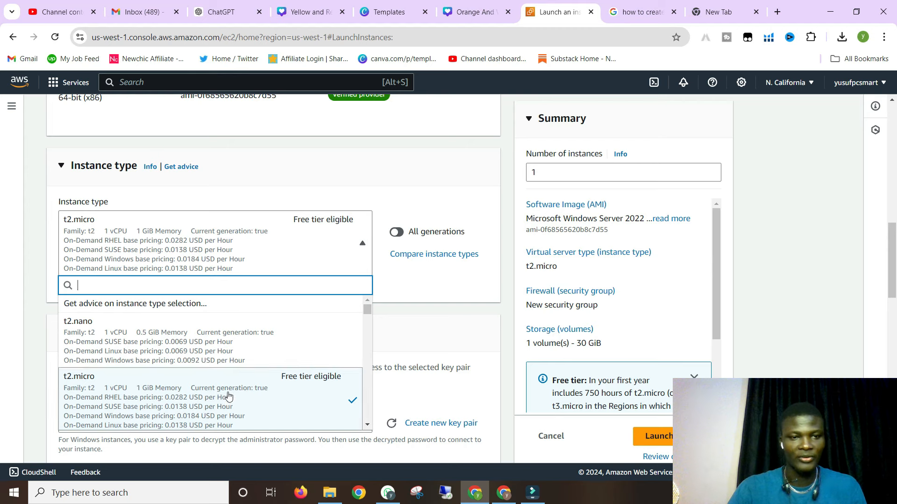
scroll(220, 390, down, 8)
scroll(209, 383, down, 4)
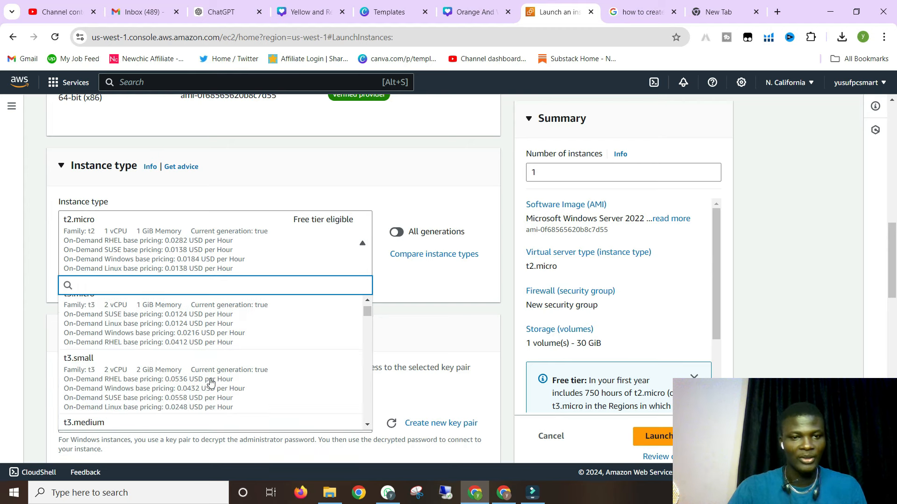
scroll(217, 374, up, 10)
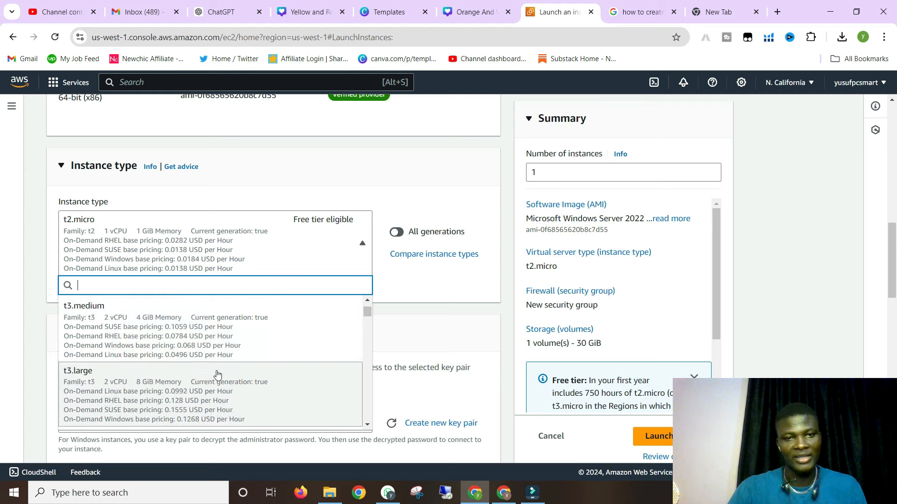
scroll(223, 361, up, 5)
scroll(310, 378, down, 2)
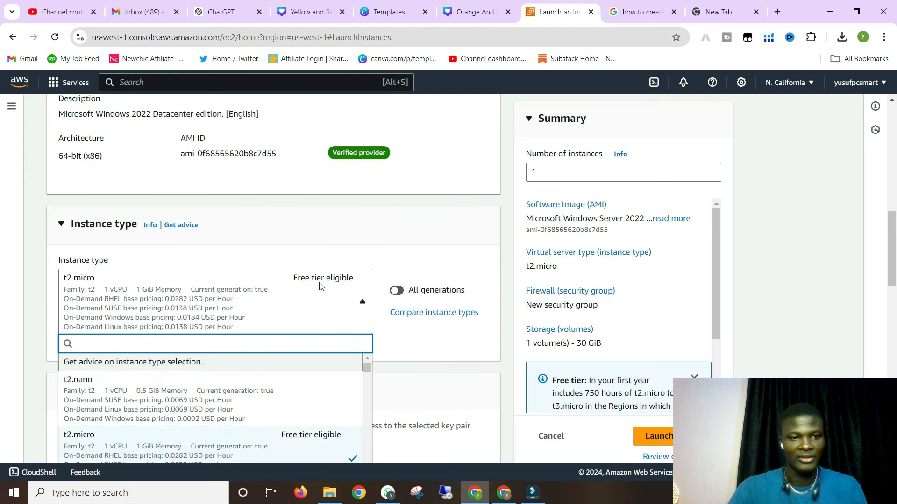
scroll(286, 397, down, 3)
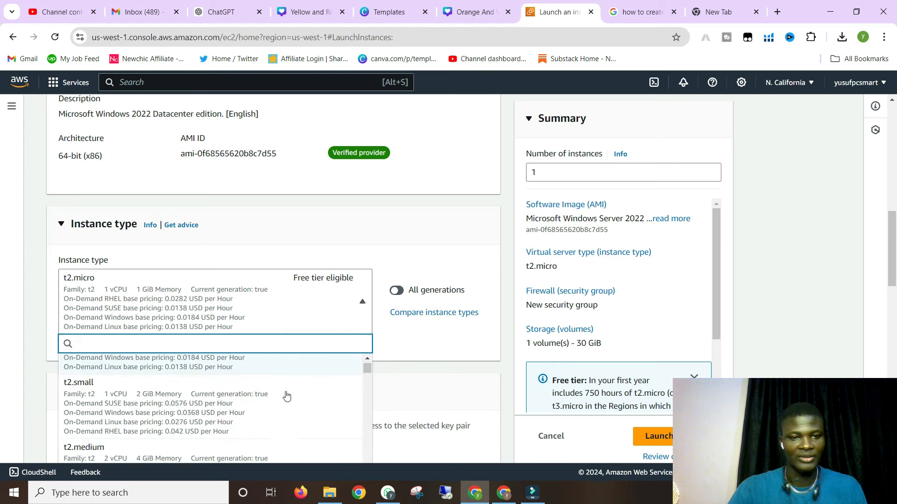
scroll(291, 416, up, 3)
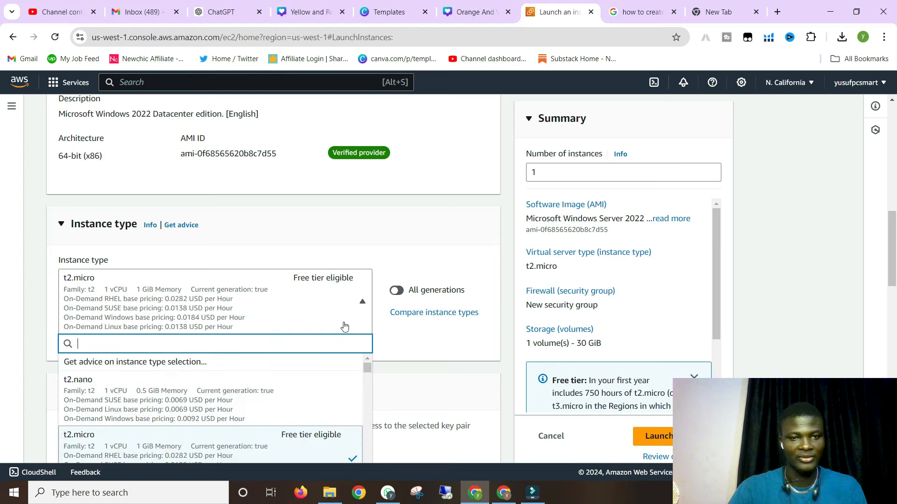
click(317, 318)
scroll(263, 353, down, 3)
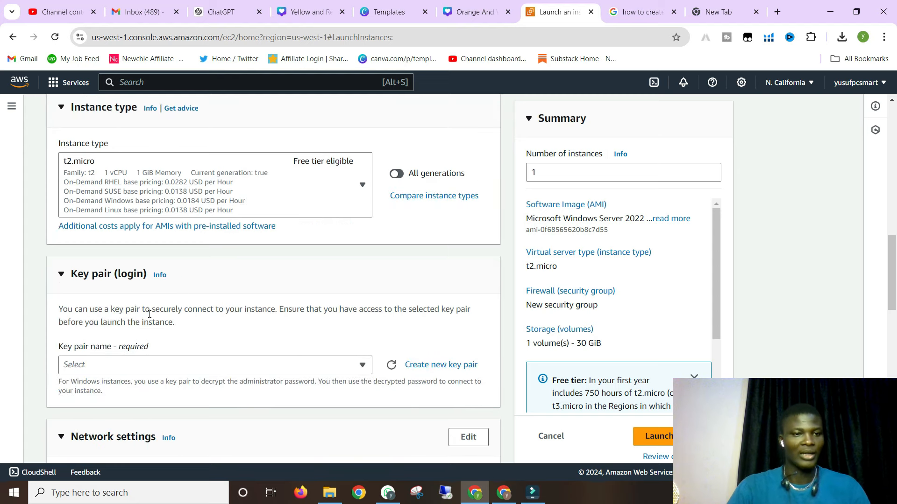
scroll(135, 327, down, 3)
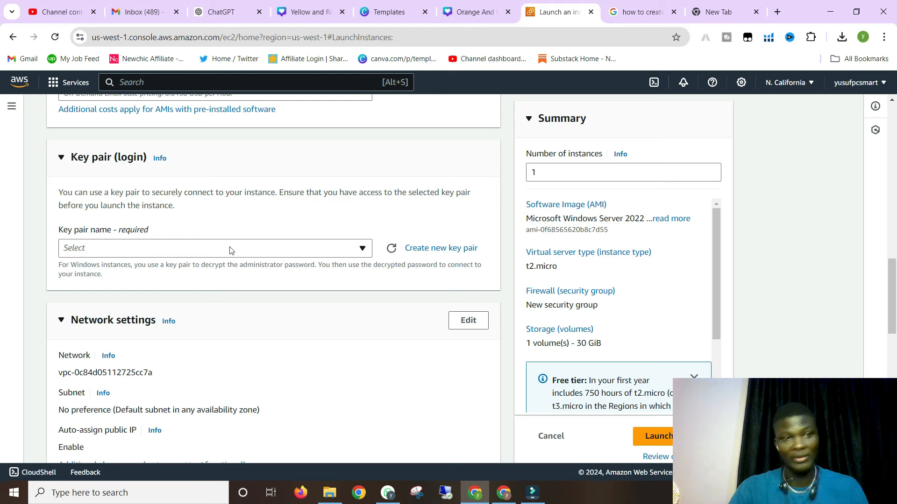
click(101, 252)
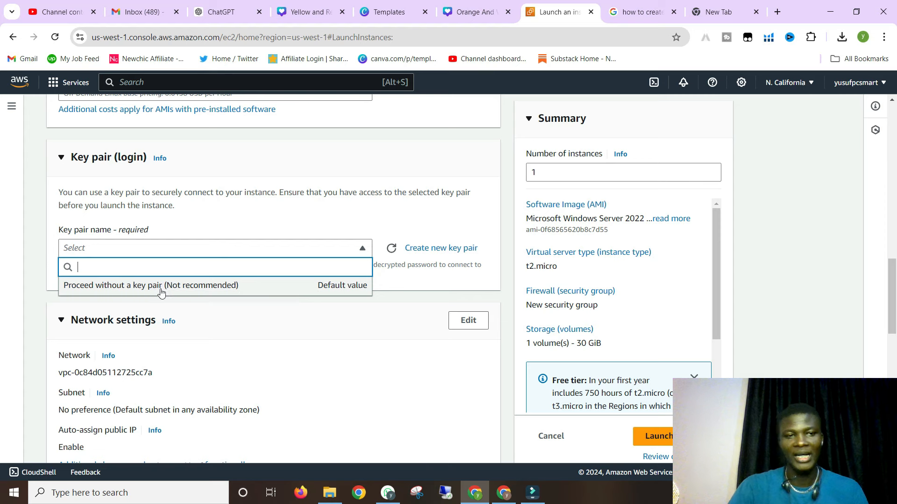
click(206, 315)
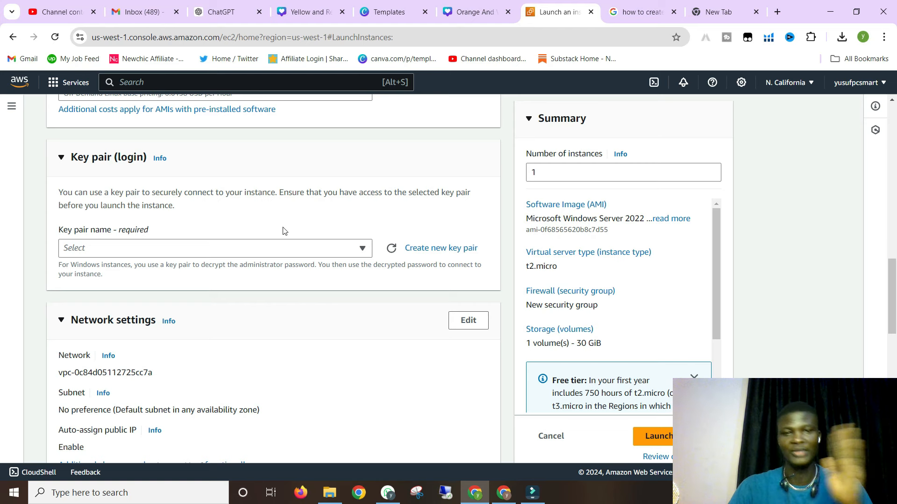
- Create and download an RSA .pem key pair named test1 for the instance
click(430, 252)
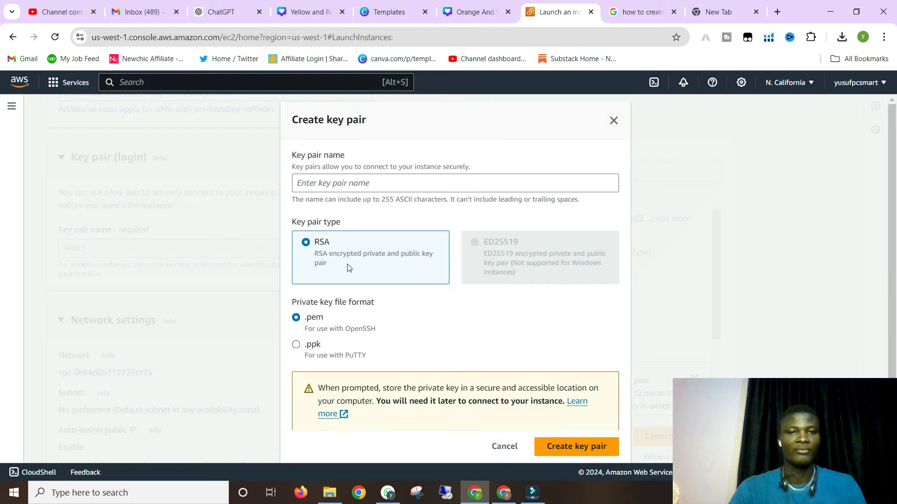
click(316, 186)
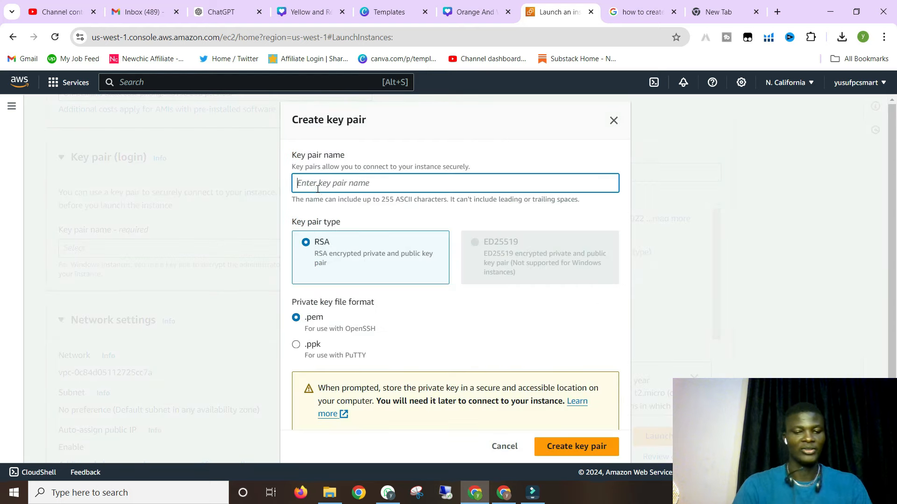
text(te)
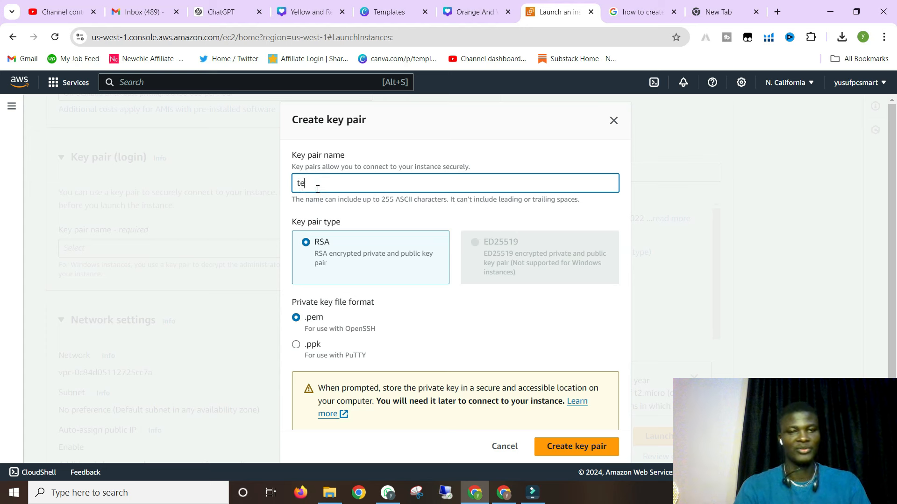
text(st1)
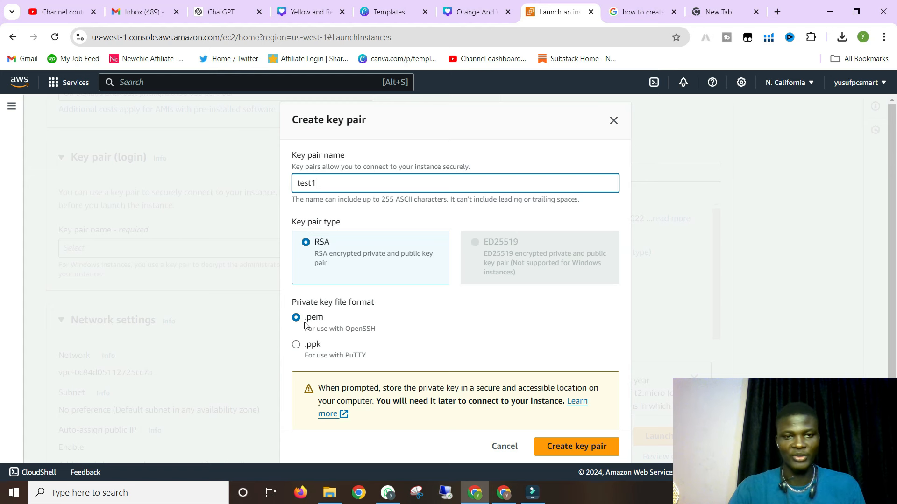
scroll(433, 326, down, 1)
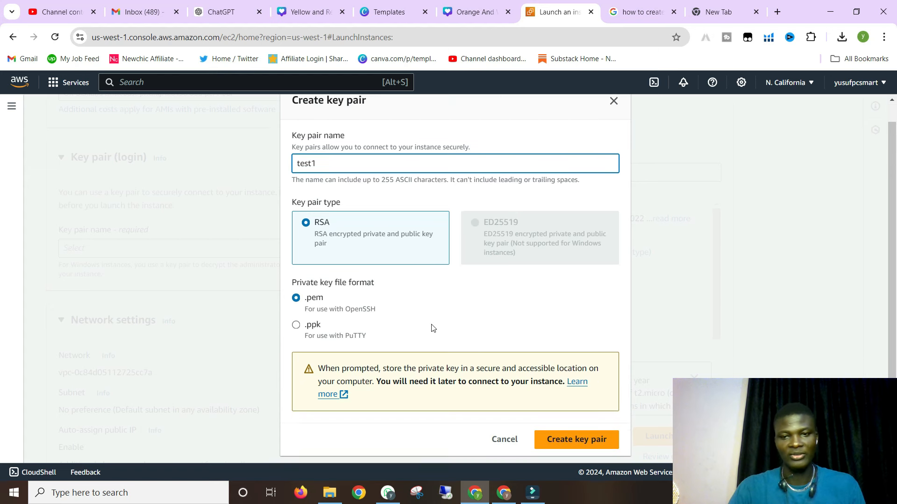
click(575, 444)
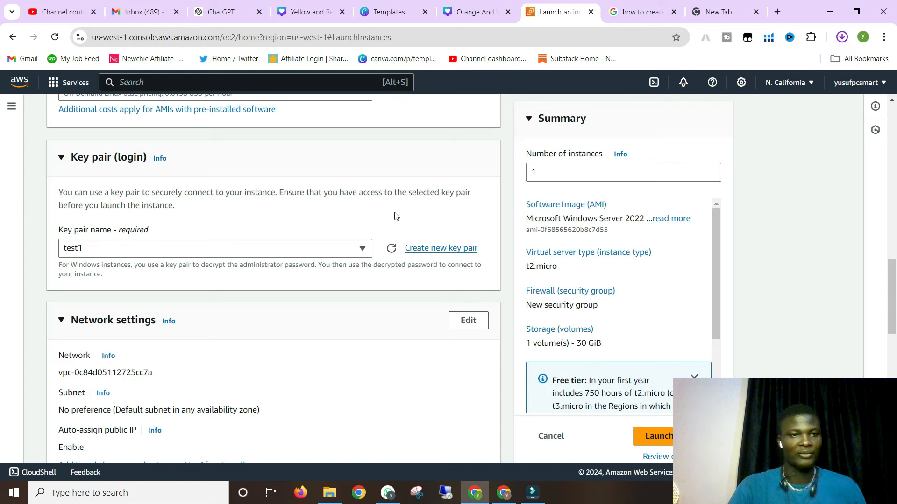
click(843, 37)
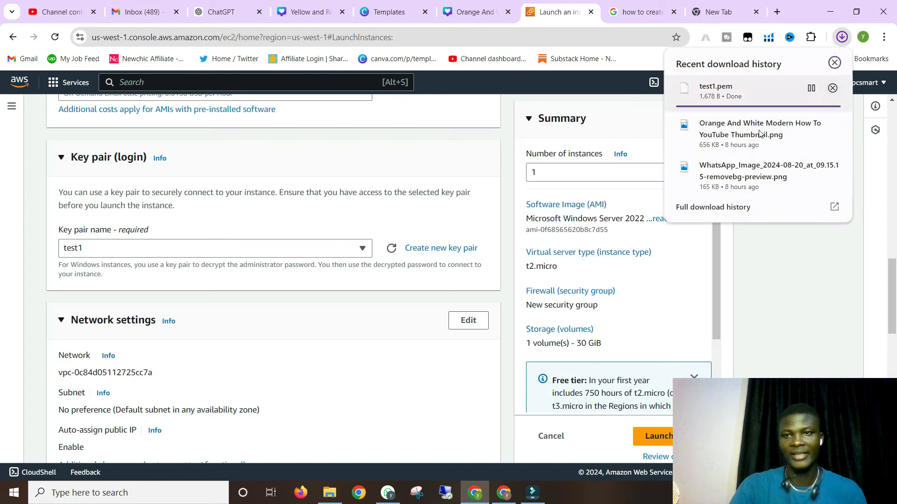
click(247, 202)
scroll(197, 255, down, 5)
scroll(197, 255, down, 2)
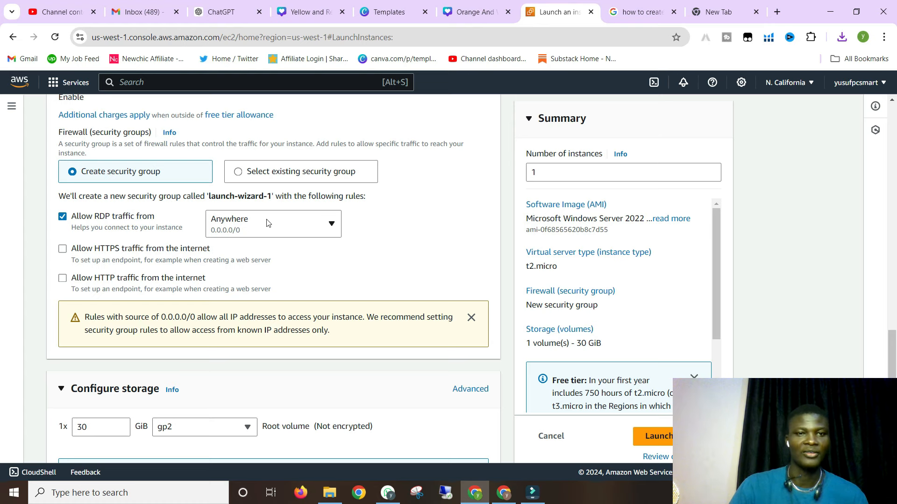
- Launch the Windows Server t2.micro instance with 30 GiB storage from the Summary panel
scroll(243, 233, down, 5)
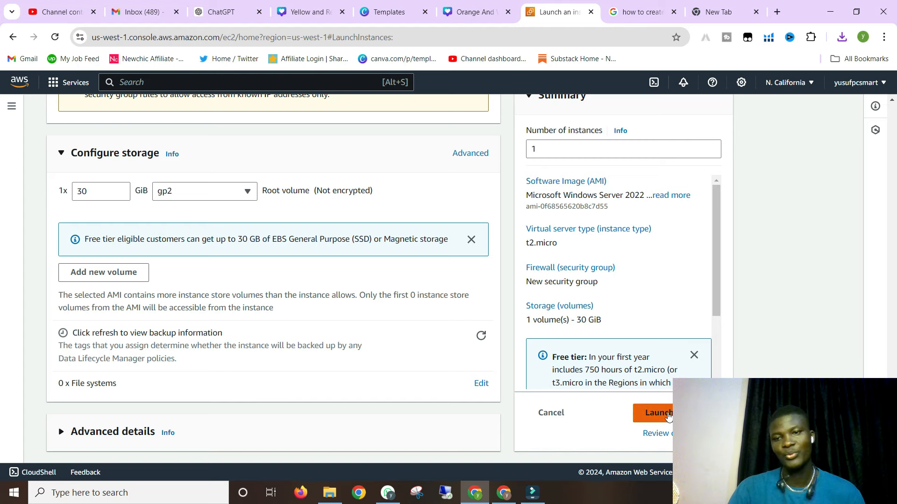
click(667, 415)
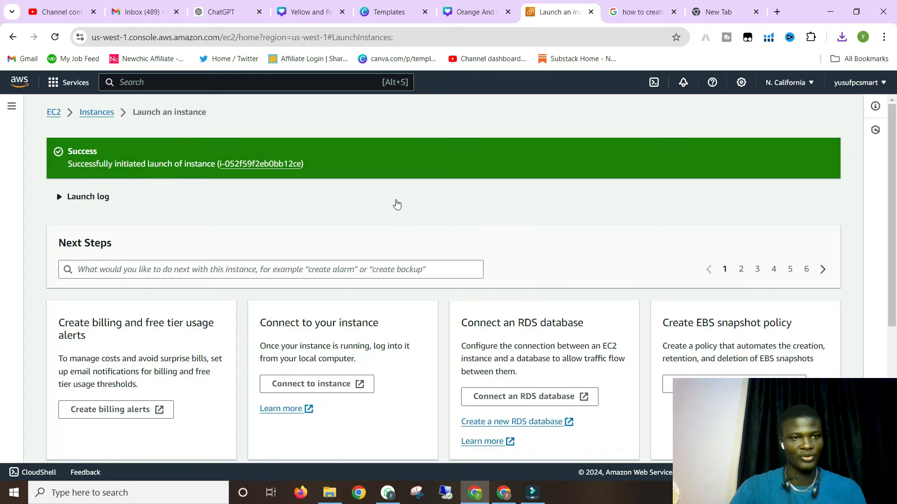
- Look over the Next Steps cards for instance i-052f59f2eb0bb12ce, then return to the success banner
scroll(397, 205, down, 3)
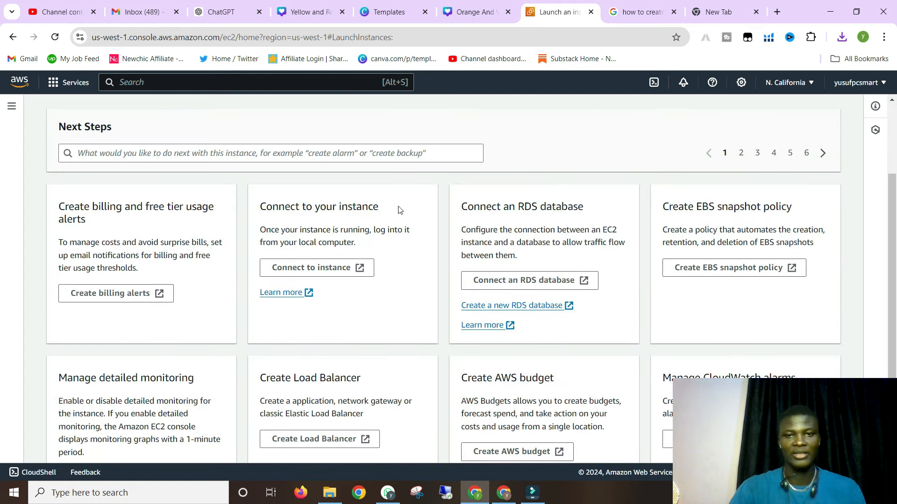
scroll(409, 211, down, 2)
scroll(411, 216, up, 5)
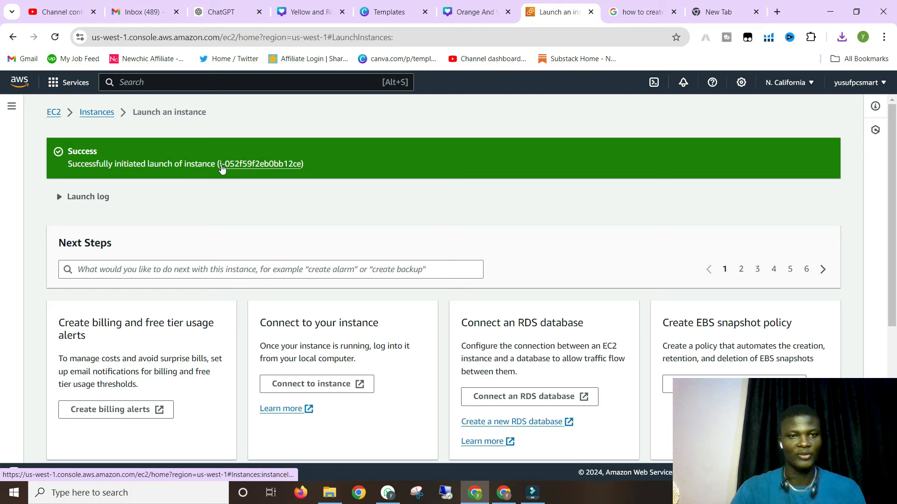
- Open the new instance in the Instances list and scroll across its columns
click(265, 166)
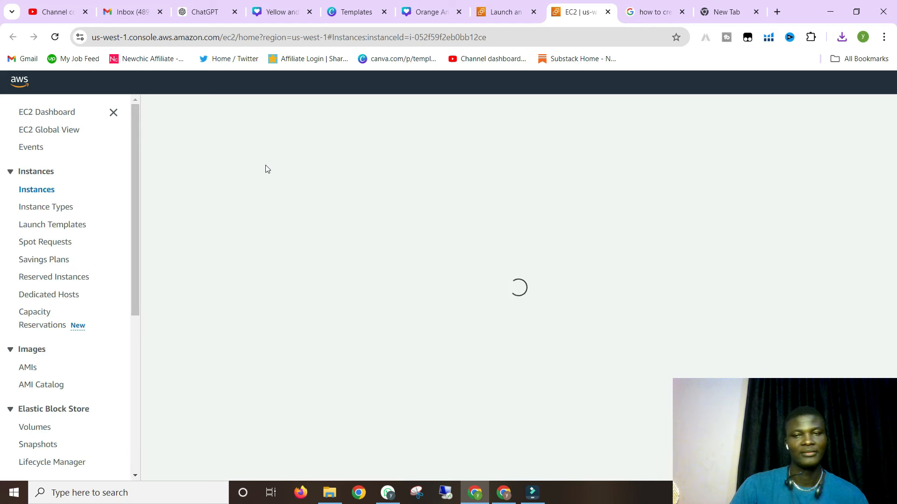
click(535, 14)
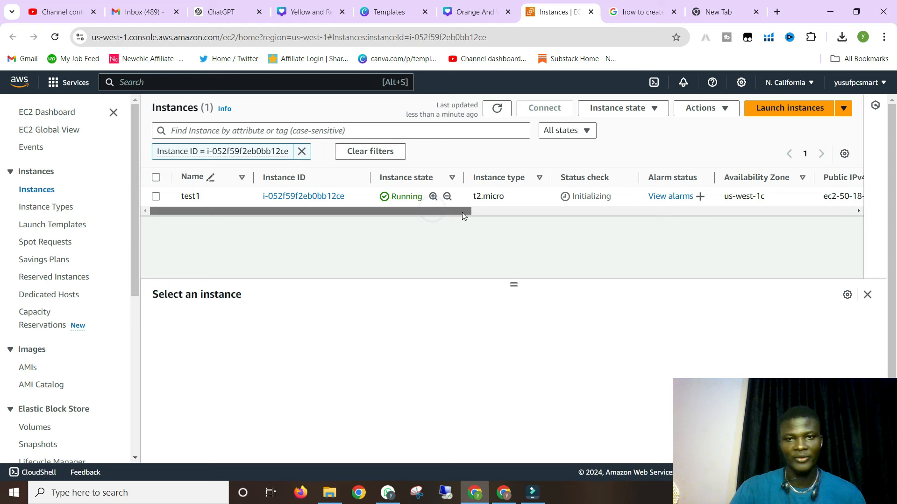
scroll(495, 212, right, 3)
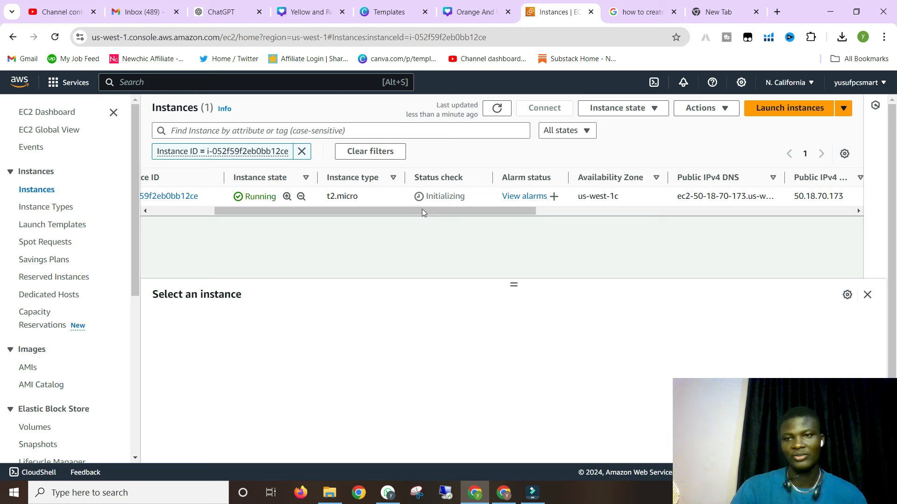
drag(427, 211, 775, 209)
drag(786, 209, 290, 223)
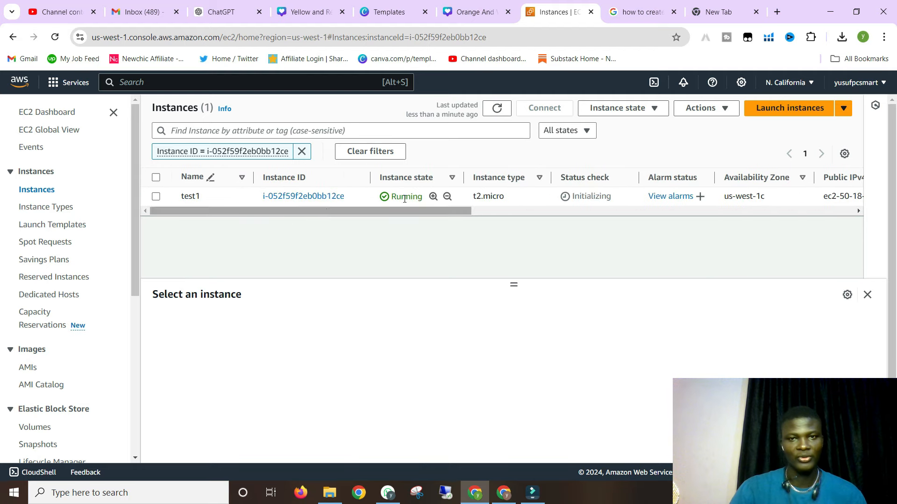
- Refresh the Instances list until test1 shows running with 2/2 status checks passed
click(498, 112)
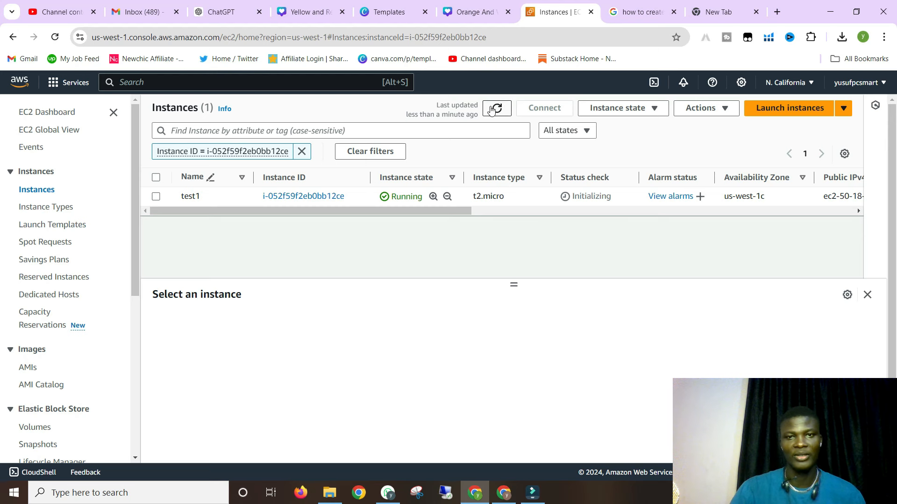
click(497, 110)
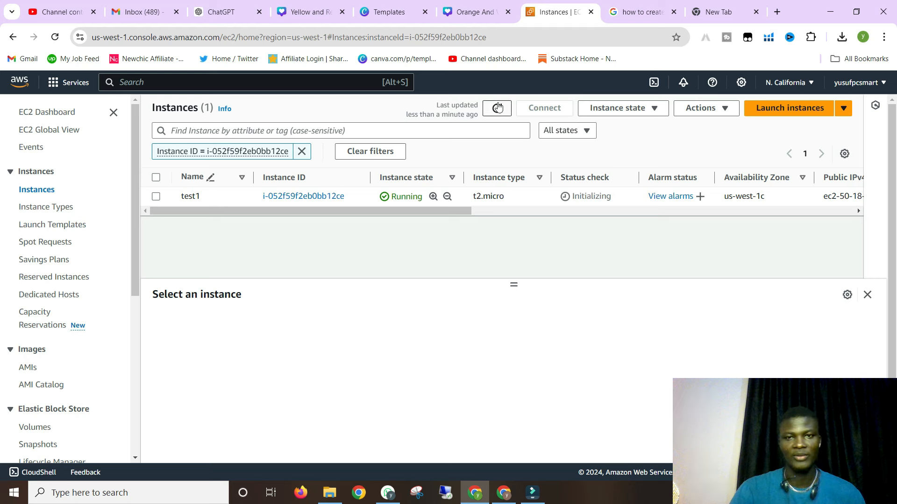
drag(433, 209, 488, 211)
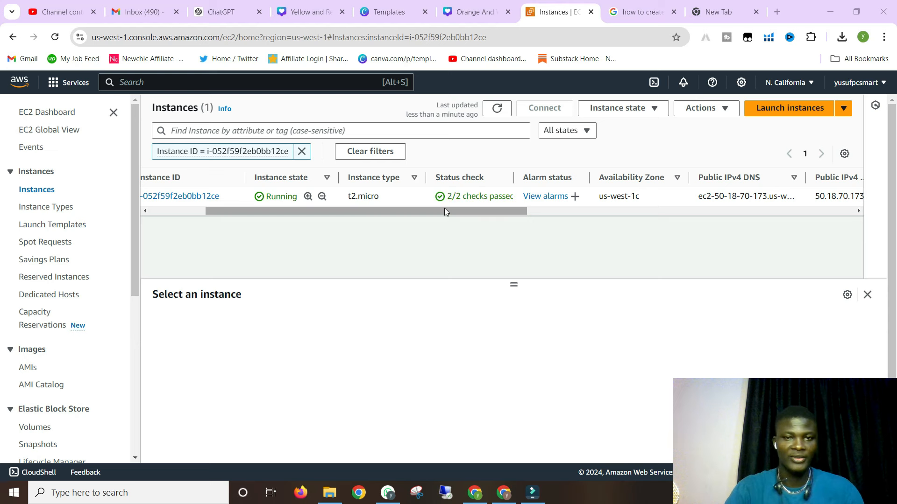
click(496, 108)
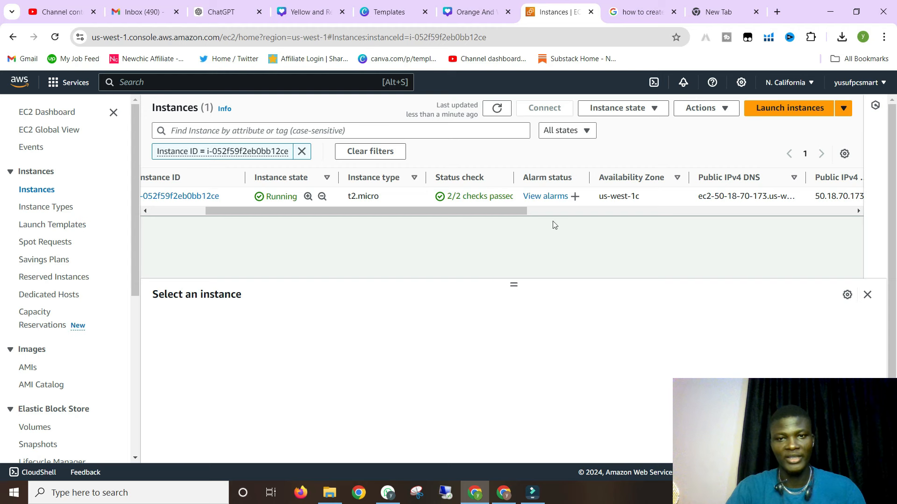
drag(495, 210, 398, 237)
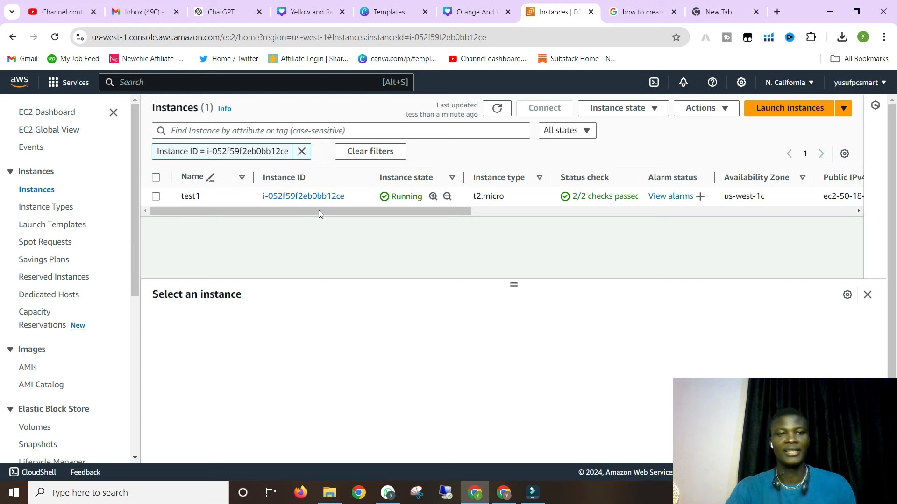
- Select the test1 row to show its Running state and public IPv4 address in the details pane
click(156, 197)
click(156, 196)
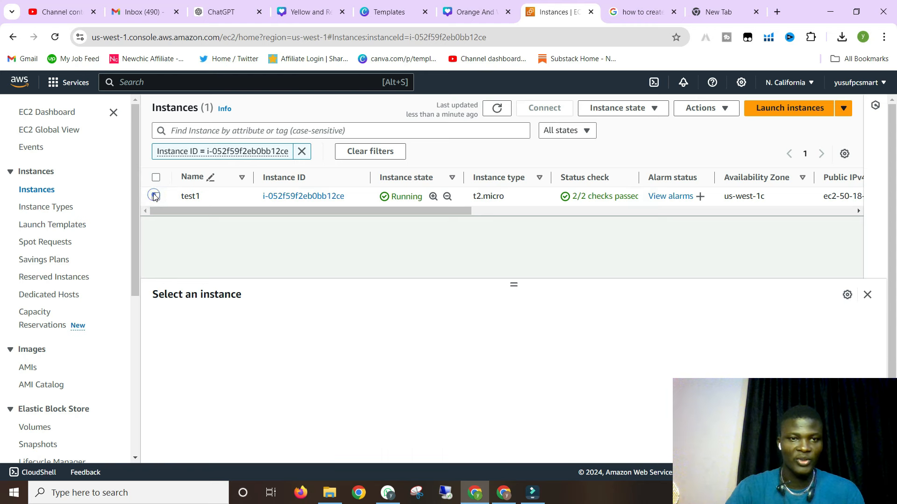
click(155, 197)
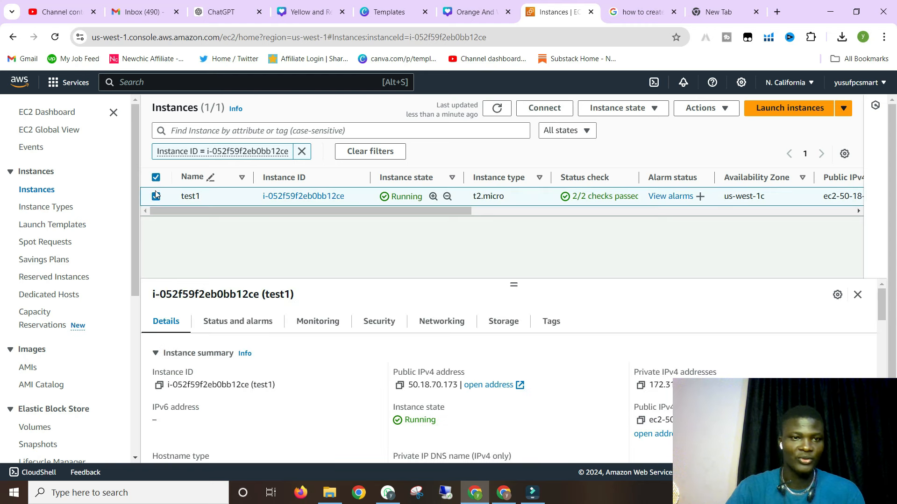
click(715, 114)
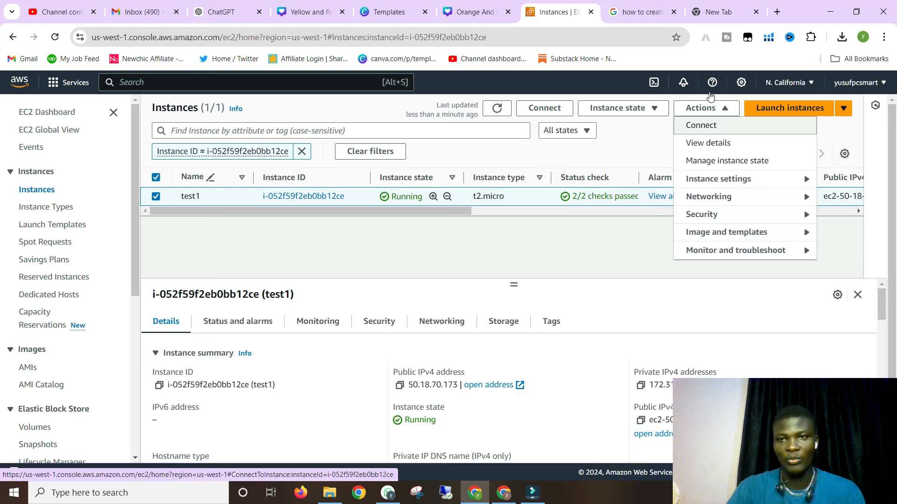
click(642, 136)
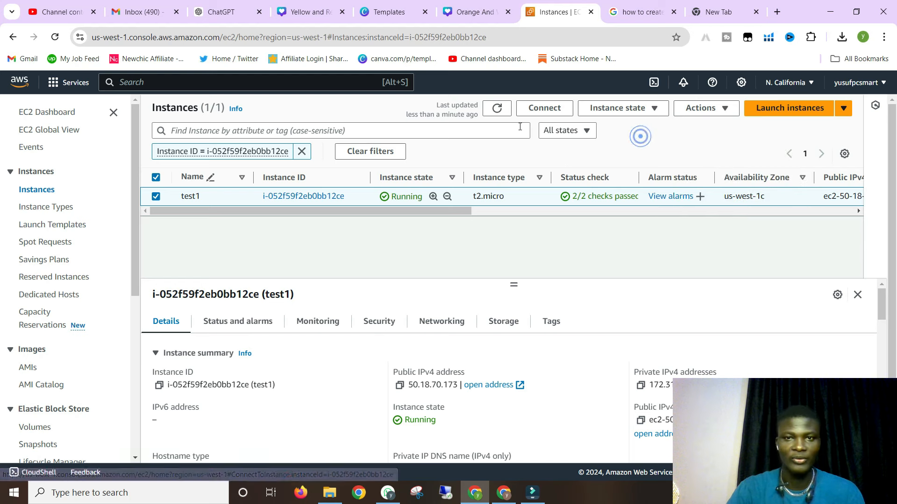
- Show test1's Connect to instance page on the RDP client tab
click(544, 109)
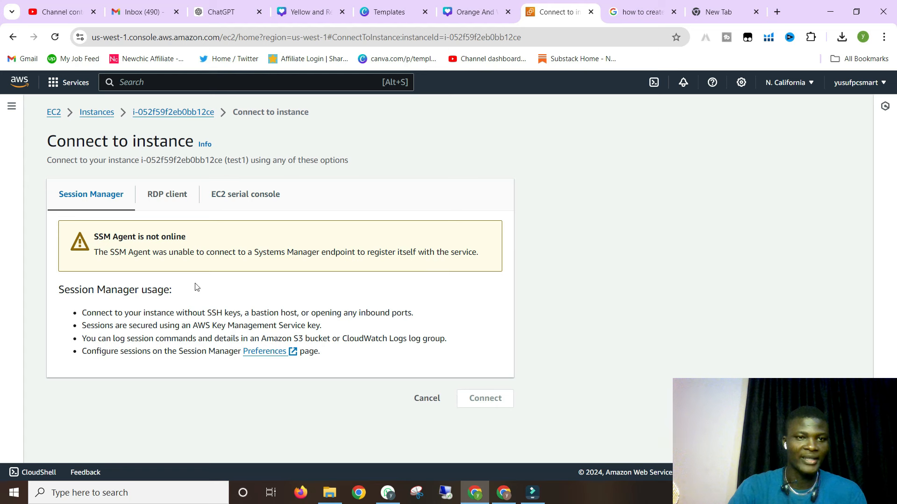
click(160, 196)
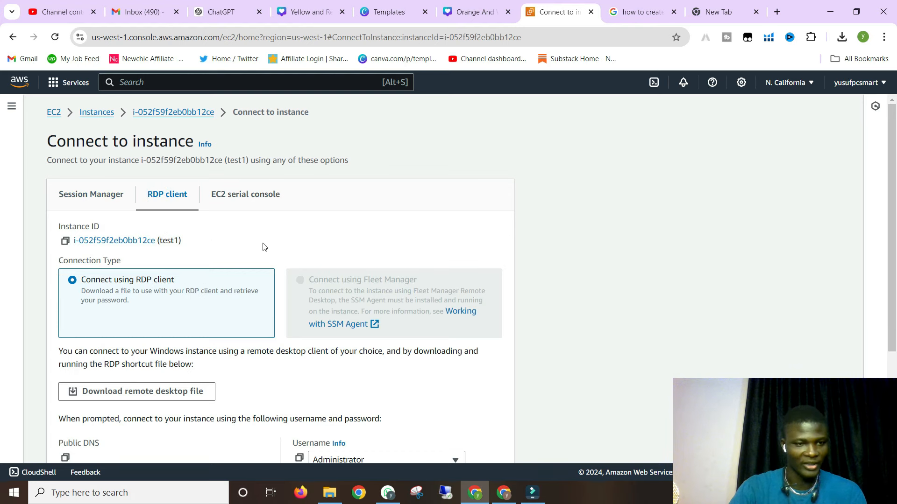
scroll(262, 245, down, 1)
scroll(258, 242, down, 2)
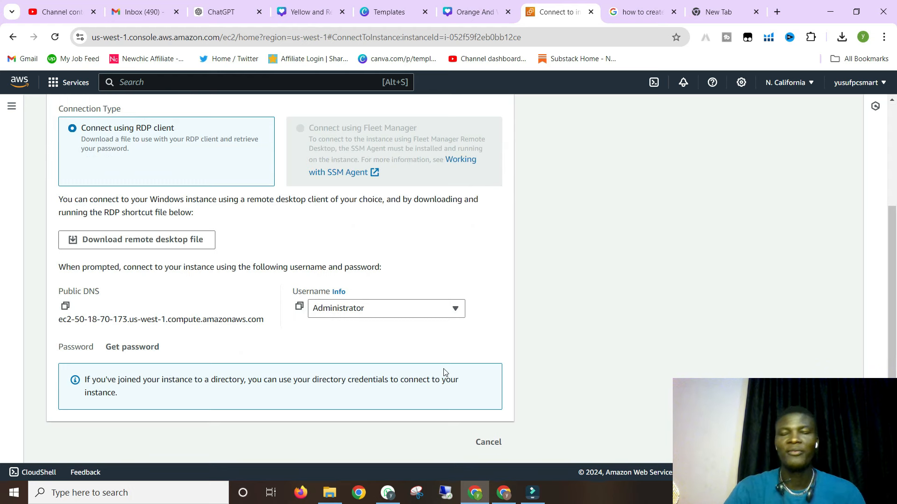
- Check the recent downloads, then open test1's Get Windows password page
click(842, 37)
click(605, 189)
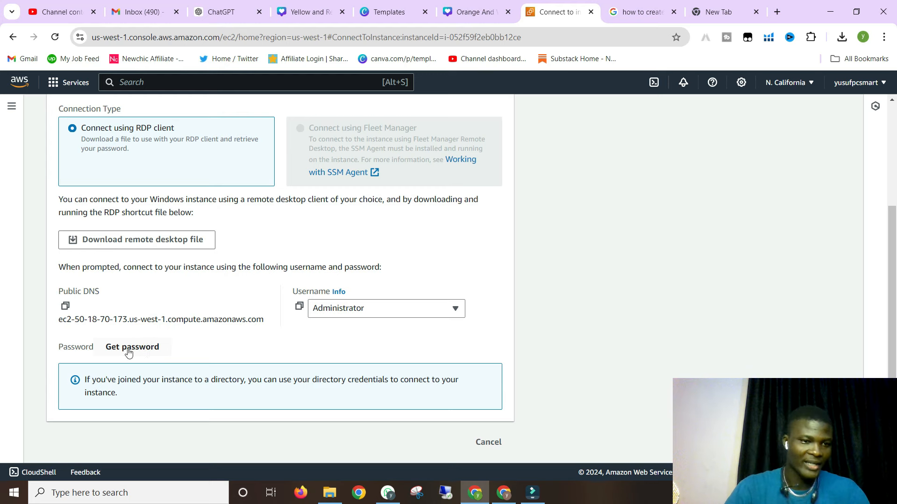
click(128, 350)
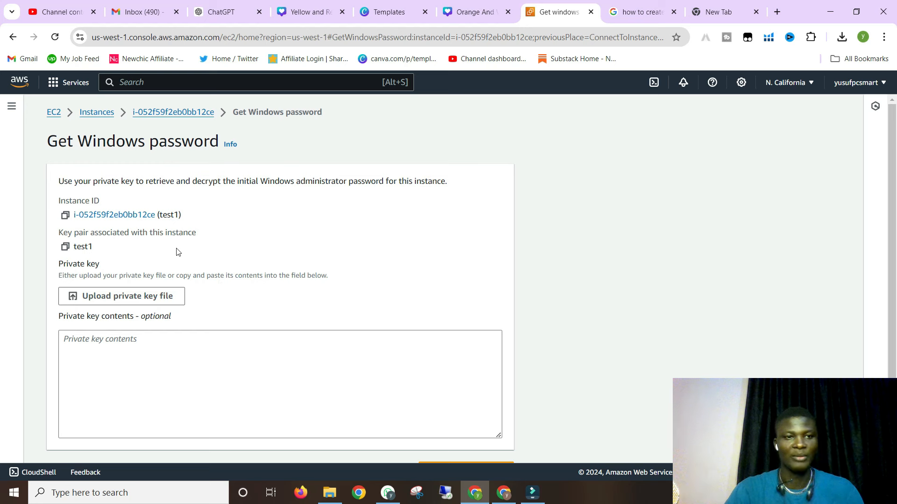
- Upload test1.pem from Downloads as the private key and decrypt the Administrator password
click(114, 298)
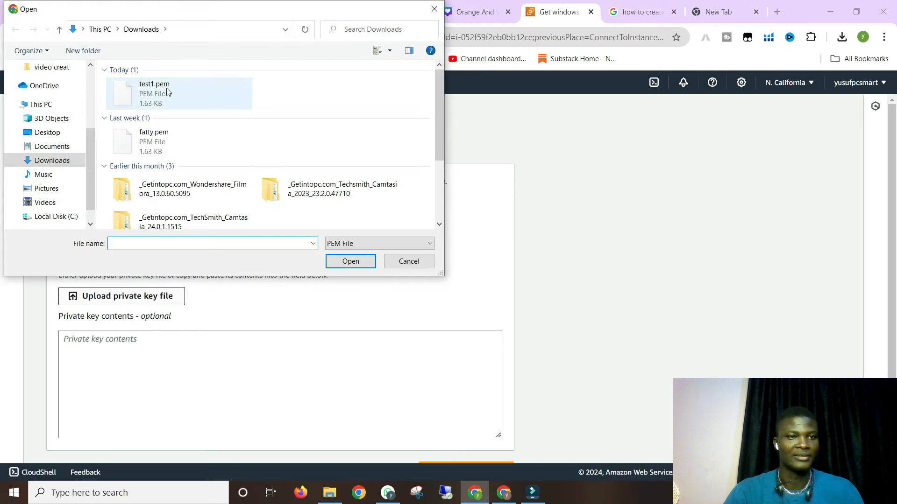
click(152, 92)
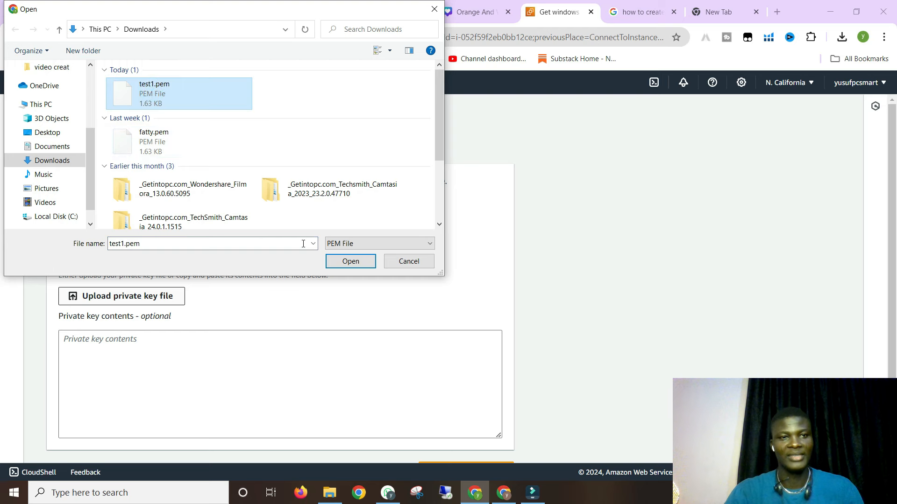
click(363, 262)
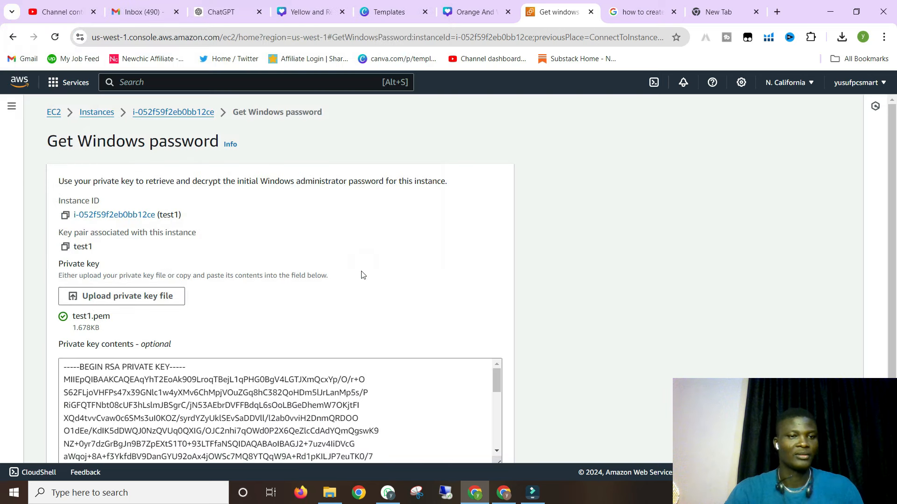
scroll(362, 275, down, 2)
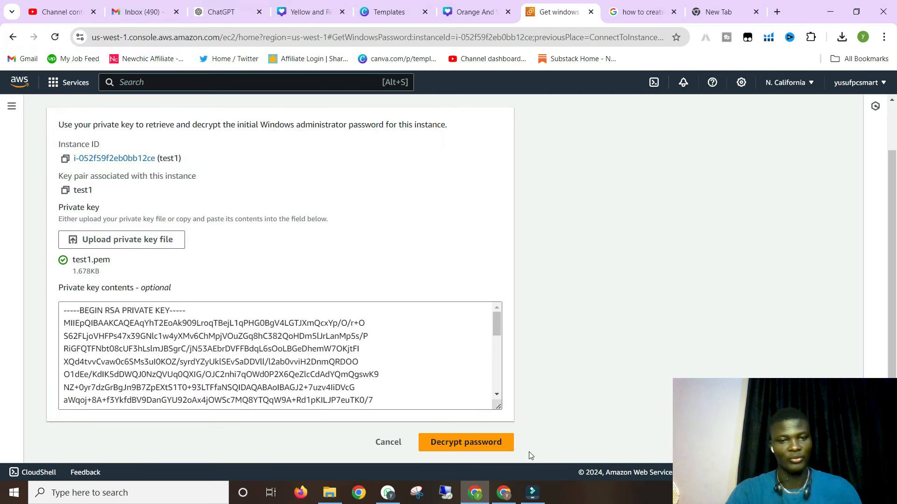
click(445, 443)
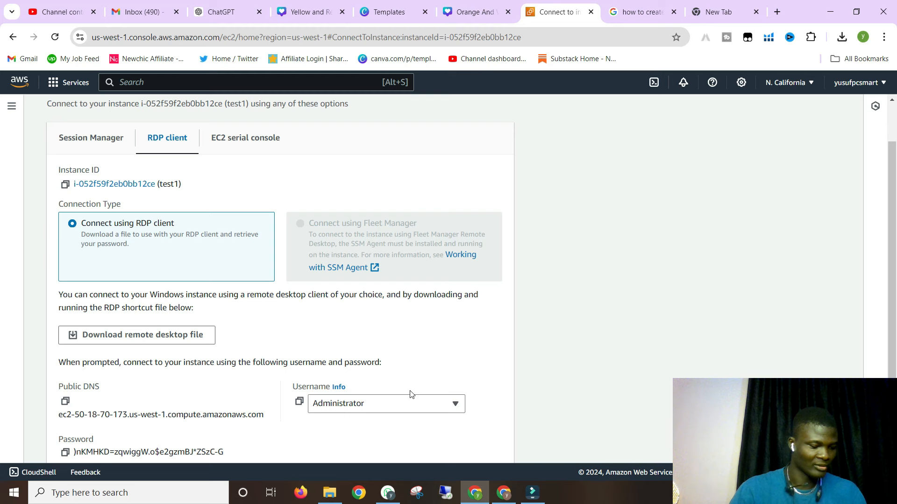
- Copy test1's public DNS and decrypted Administrator password from the RDP client tab
scroll(371, 388, down, 2)
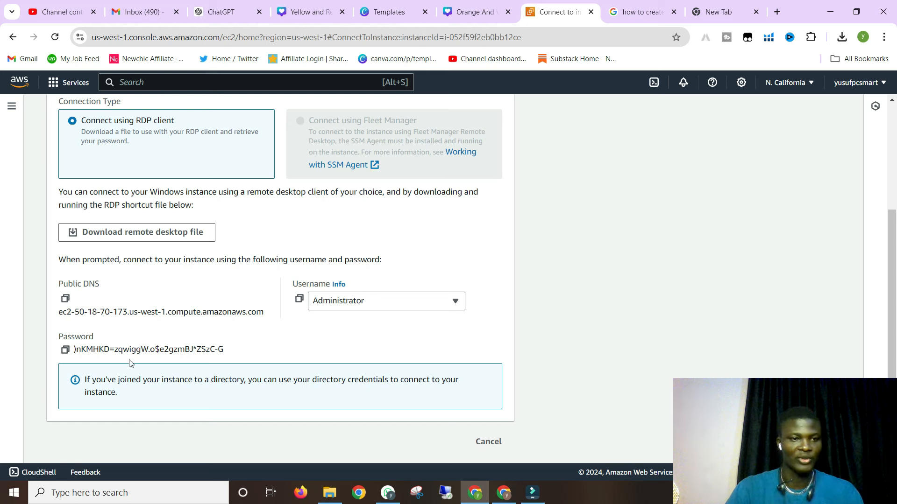
click(66, 349)
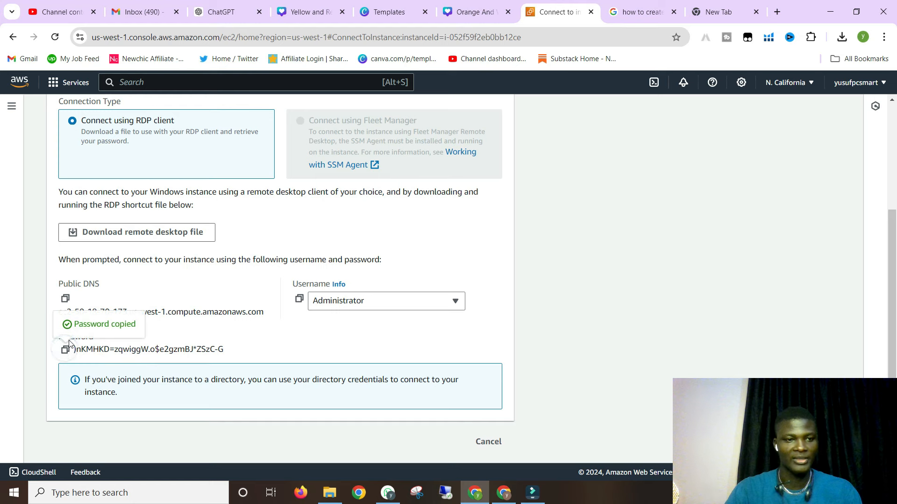
click(65, 301)
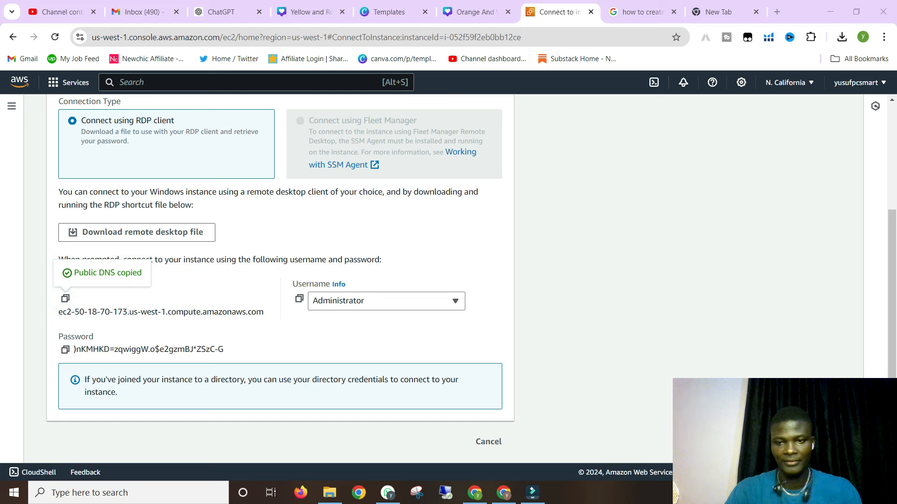
click(65, 349)
drag(176, 309, 173, 309)
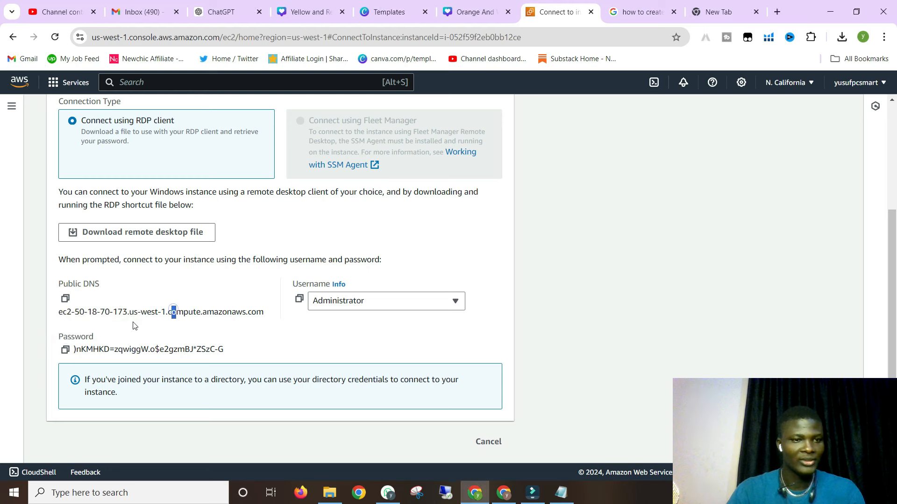
click(140, 263)
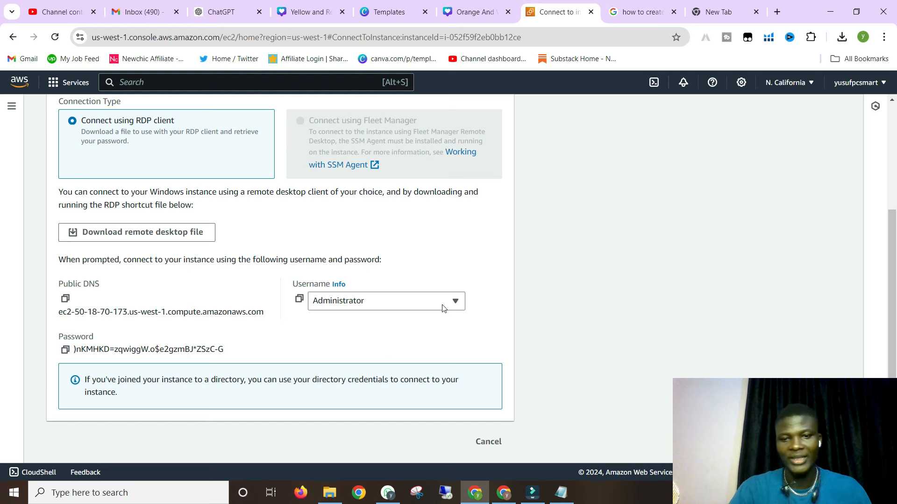
- Search Windows for 'remote' and launch Remote Desktop Connection
click(88, 494)
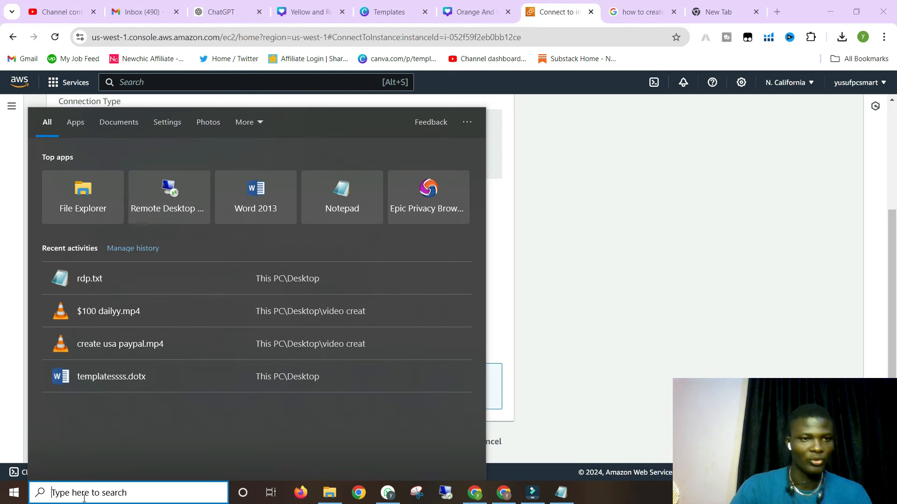
text(re)
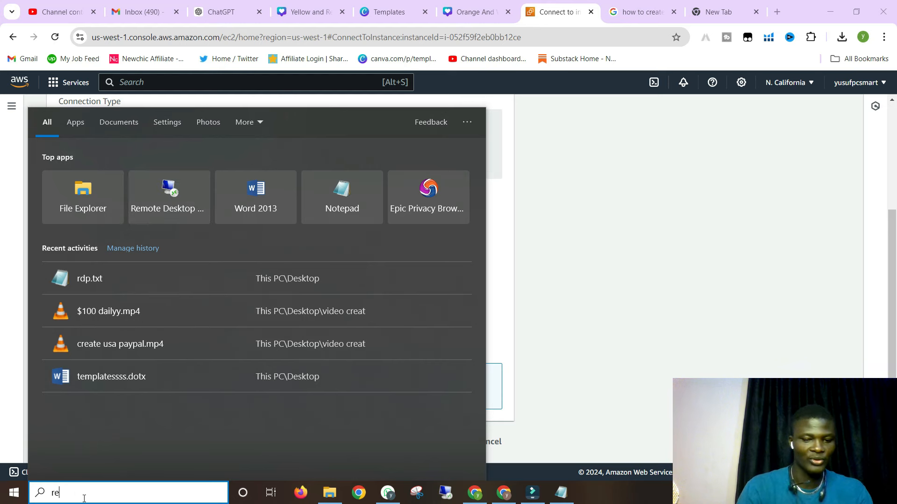
text(mote)
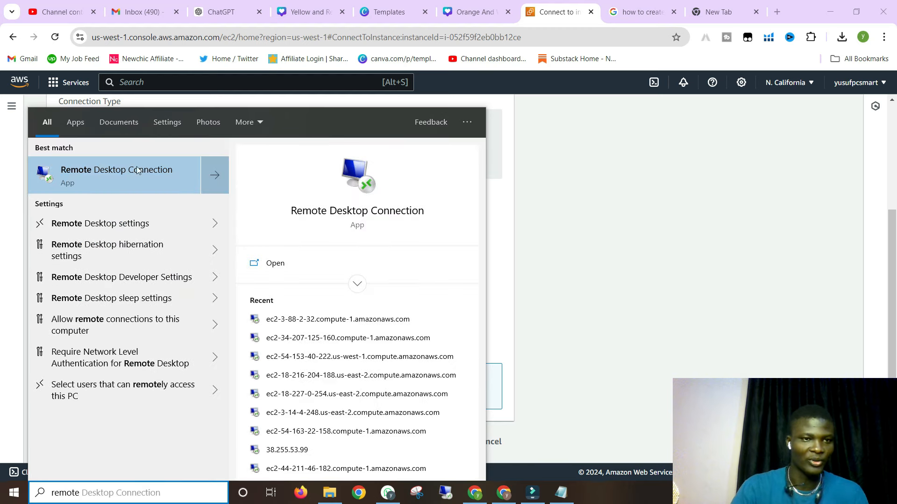
click(147, 172)
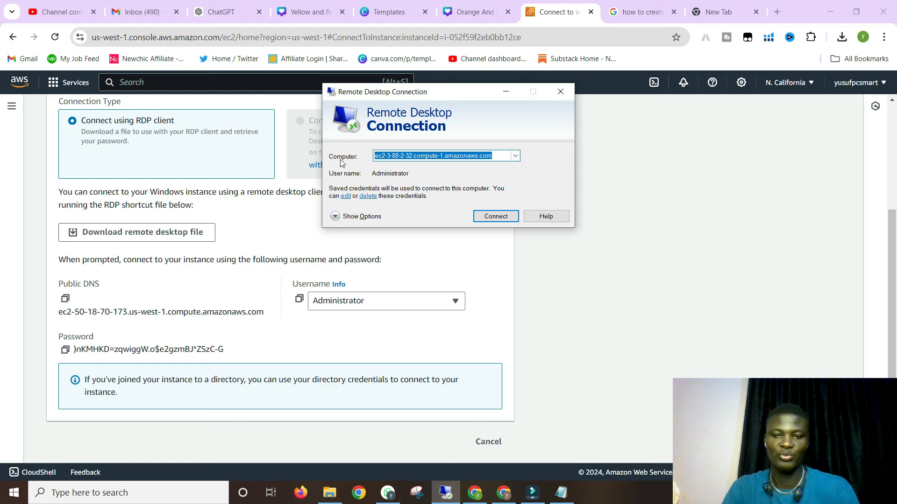
- Replace the Computer name with test1's public DNS and try connecting
key(BackSpace)
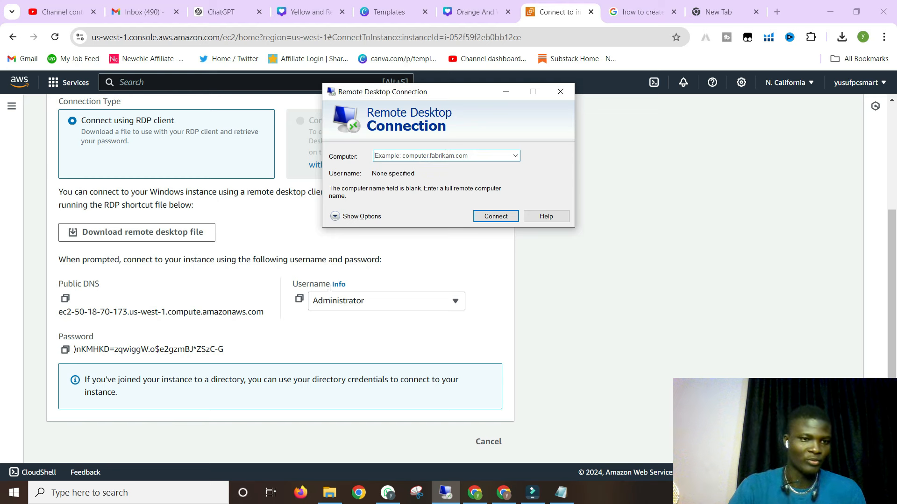
click(66, 299)
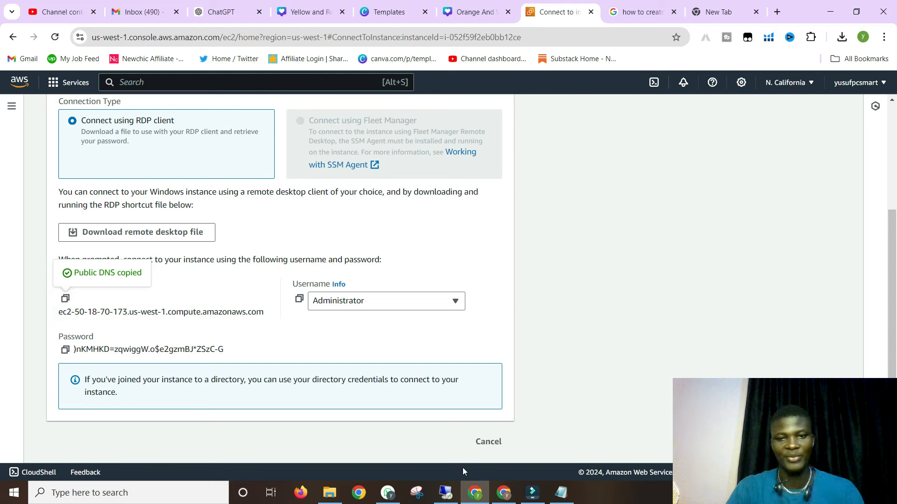
click(446, 493)
click(400, 159)
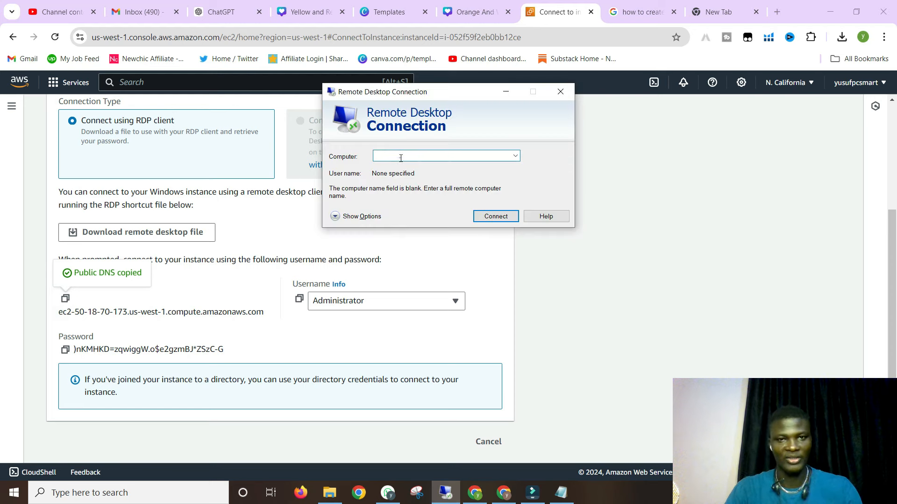
key(ctrl+v)
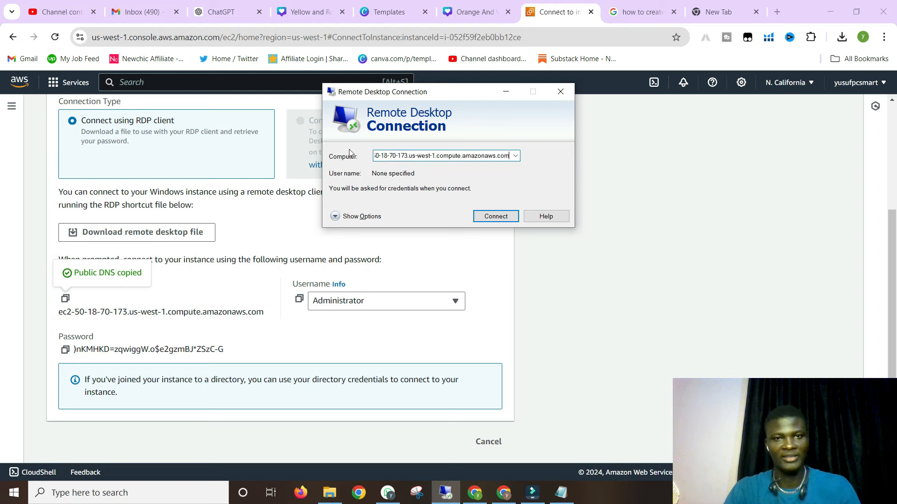
click(488, 218)
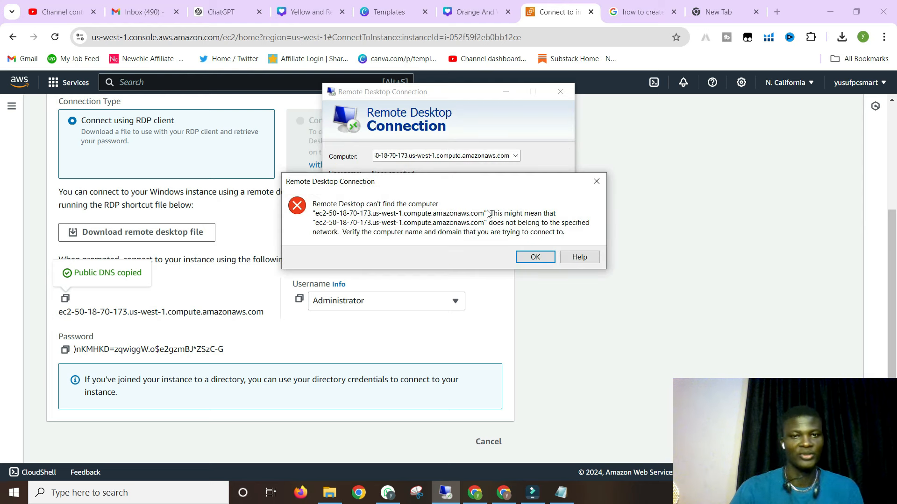
- Dismiss the can't-find-computer error, check the pasted address, and connect again
click(535, 257)
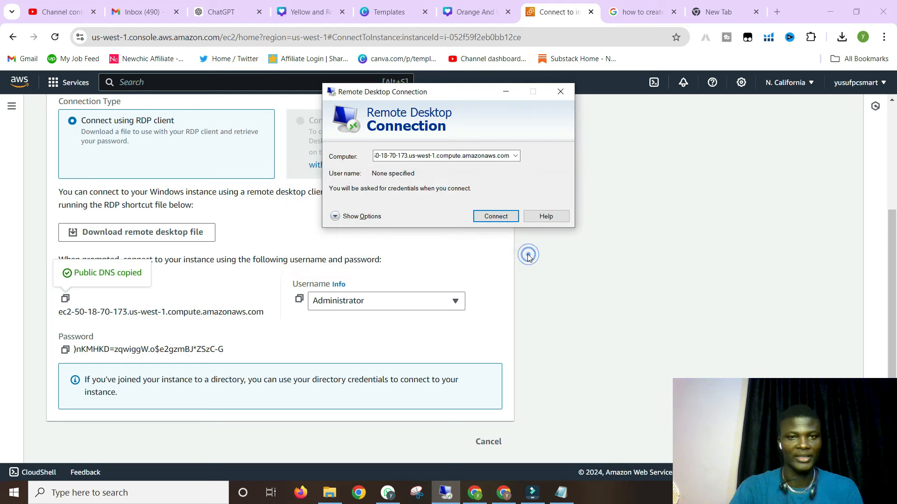
double_click(477, 156)
drag(462, 156, 396, 156)
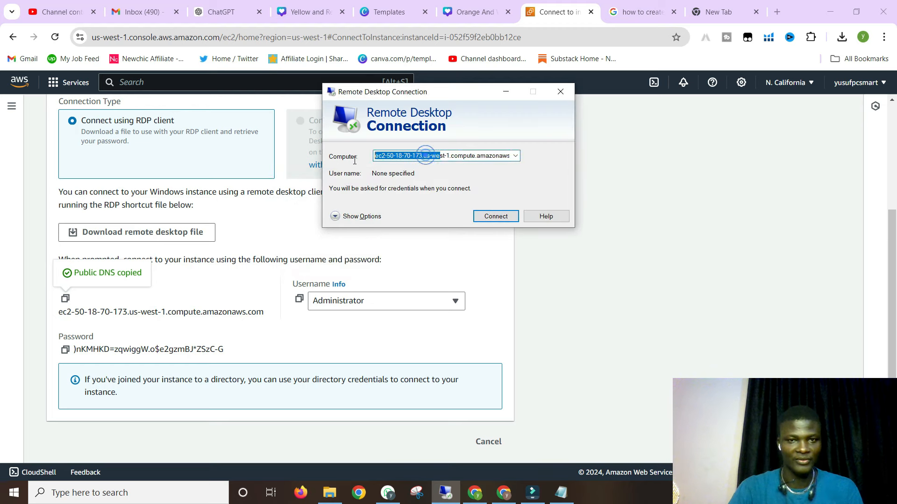
click(396, 156)
click(495, 216)
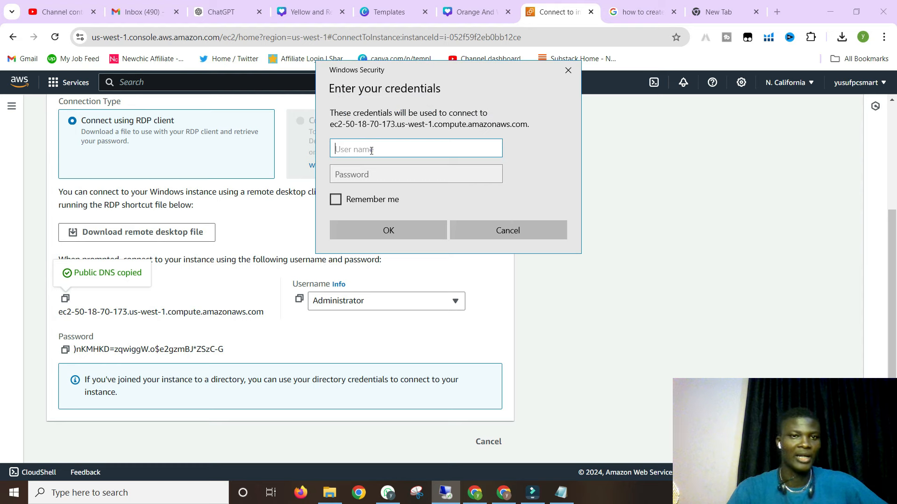
- Enter the Administrator username and decrypted password copied from AWS into the credentials prompt
click(299, 299)
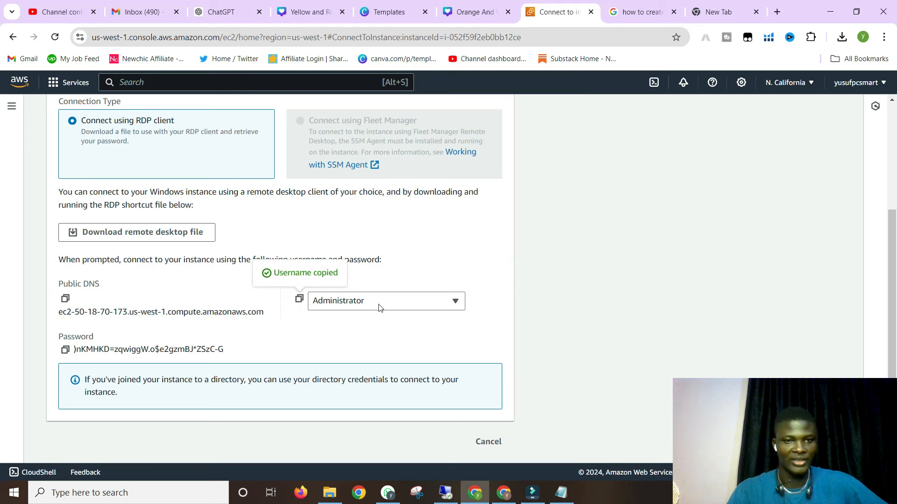
click(447, 492)
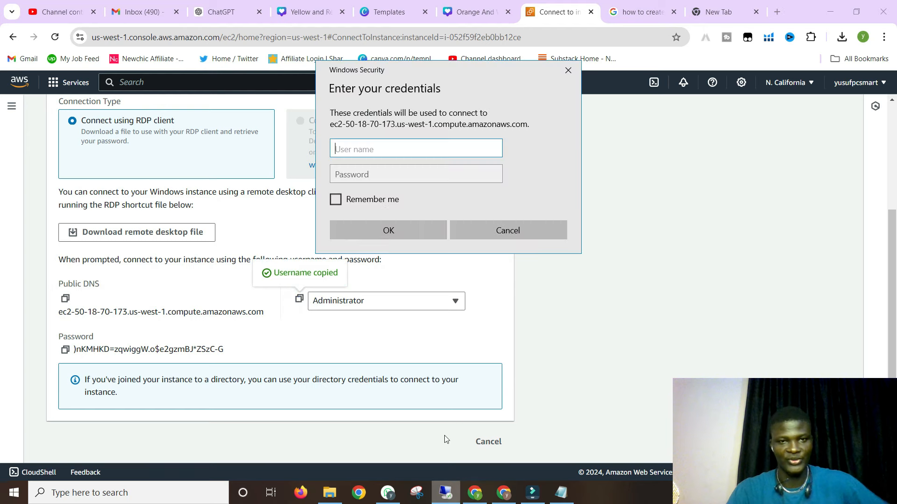
click(357, 148)
key(ctrl+v)
click(358, 175)
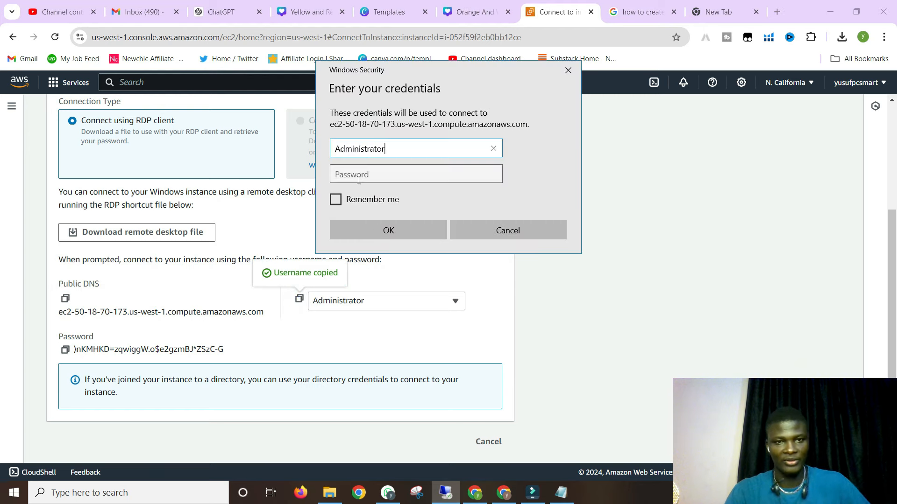
click(112, 340)
click(66, 350)
click(445, 491)
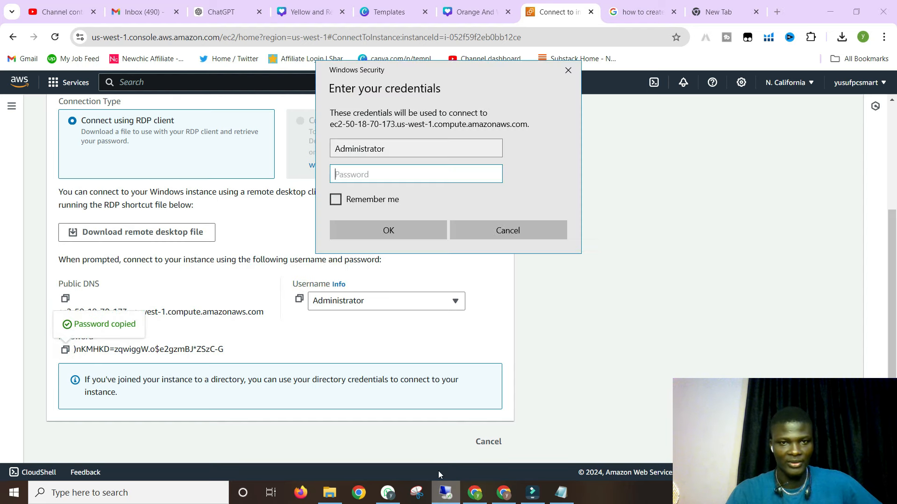
key(ctrl+v)
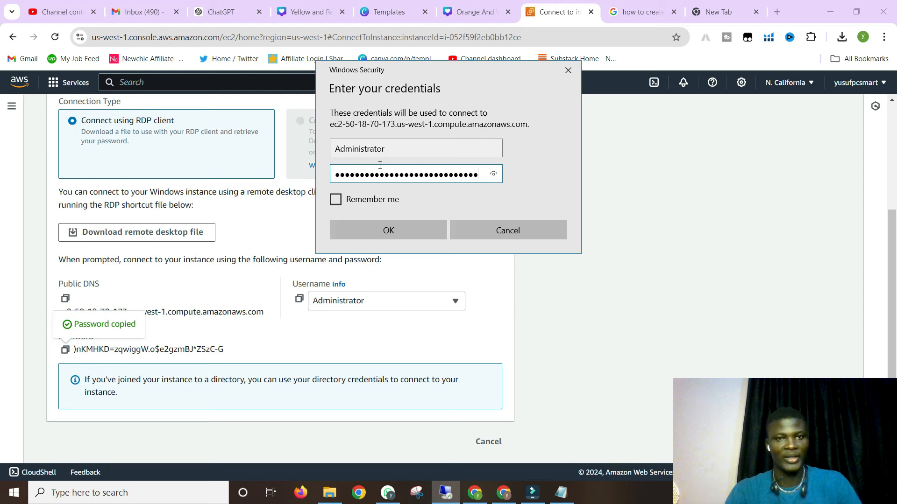
- Remember the credentials, submit them, and accept the certificate warning permanently
click(336, 200)
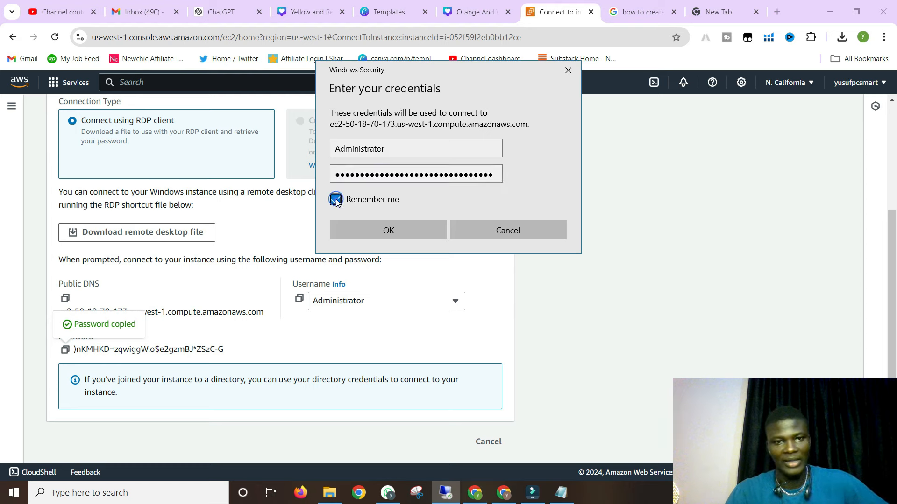
click(383, 235)
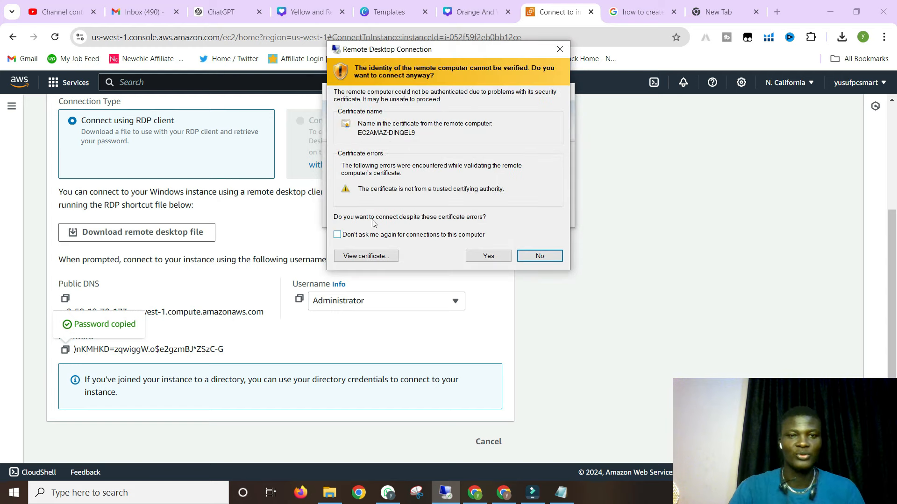
click(338, 235)
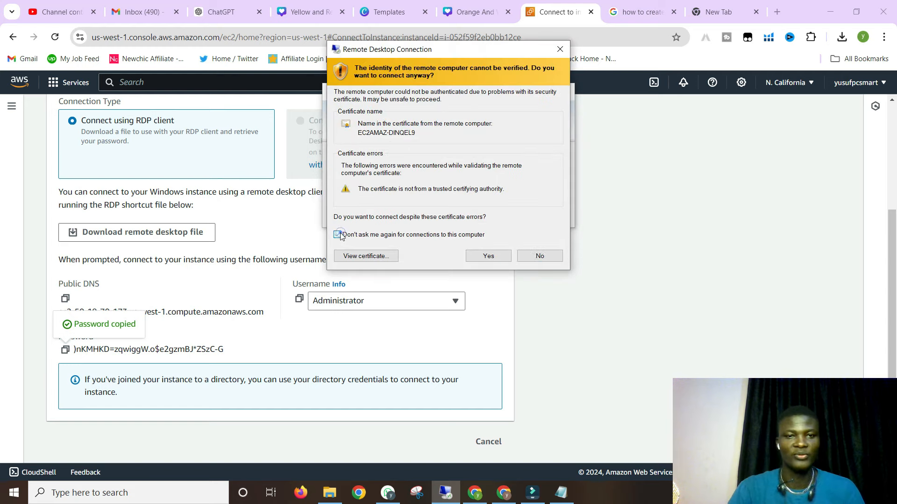
click(488, 257)
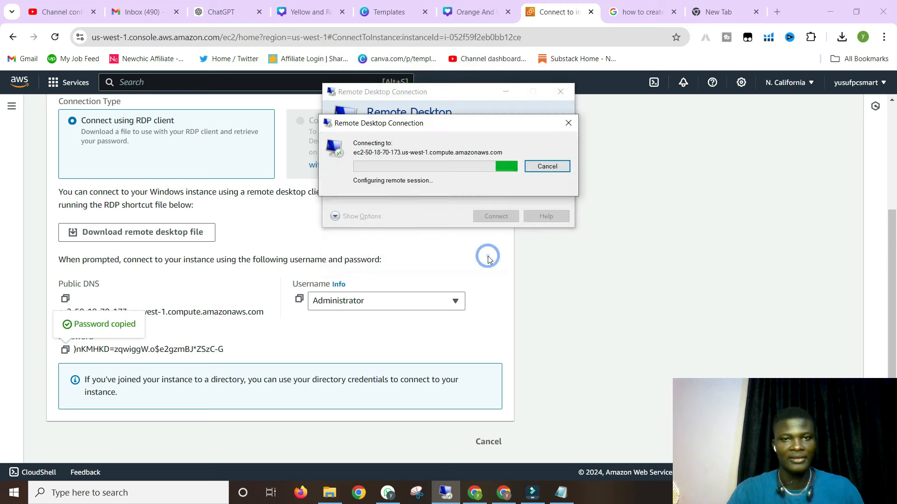
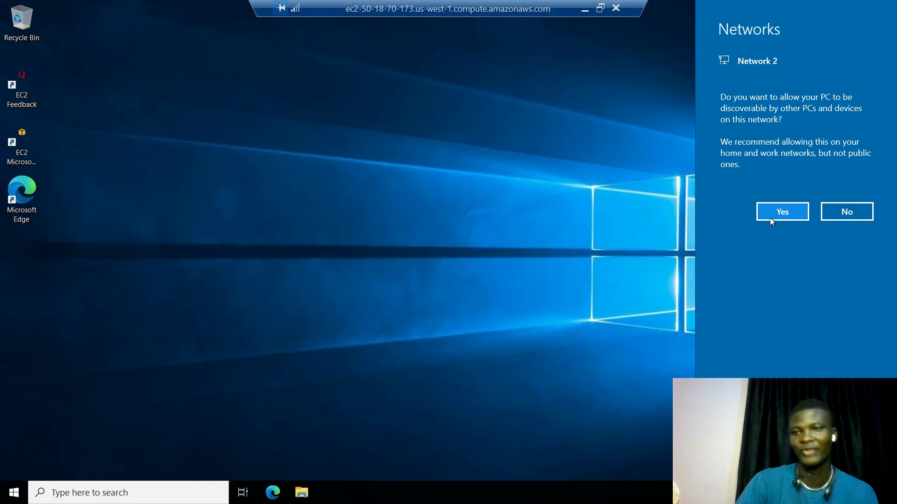
- Allow the remote EC2 Windows PC to be discoverable on the network
click(666, 221)
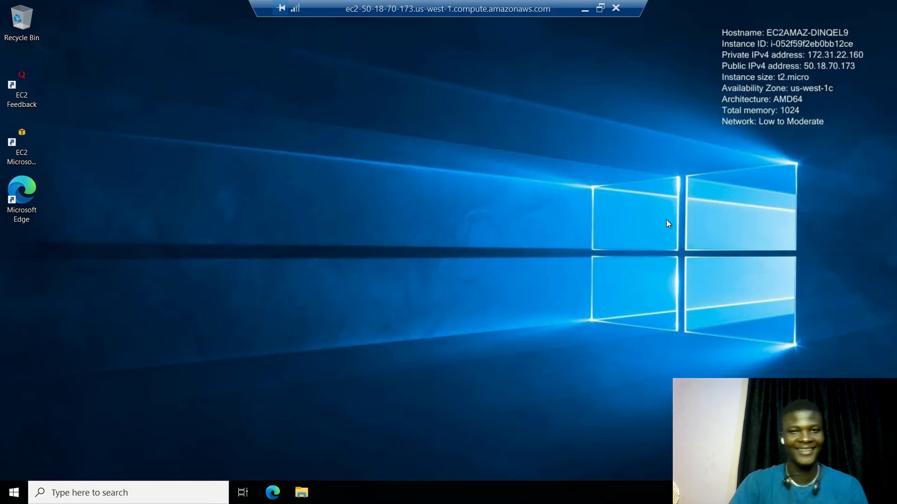
- Minimize the remote session and return to the top of the local Connect to instance page
click(584, 10)
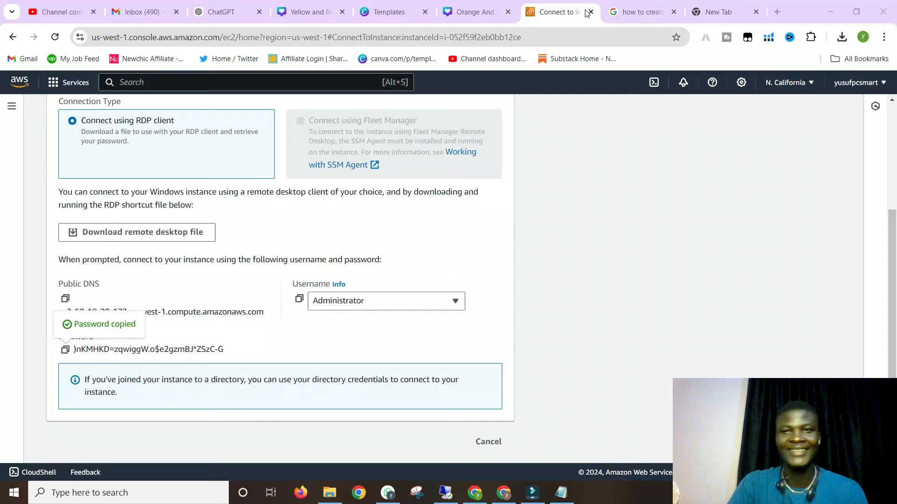
scroll(324, 270, up, 3)
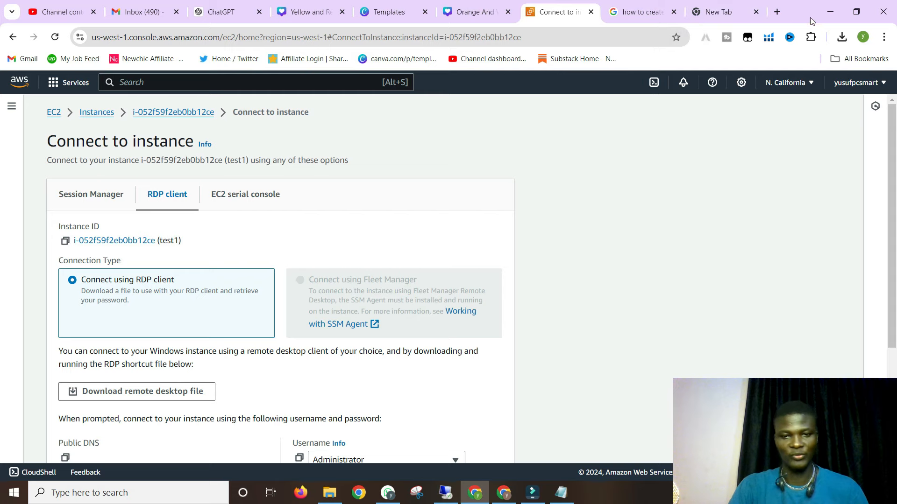
- Open aws.amazon.com in a new tab in the Chrome window that holds the Gmail inbox
click(828, 13)
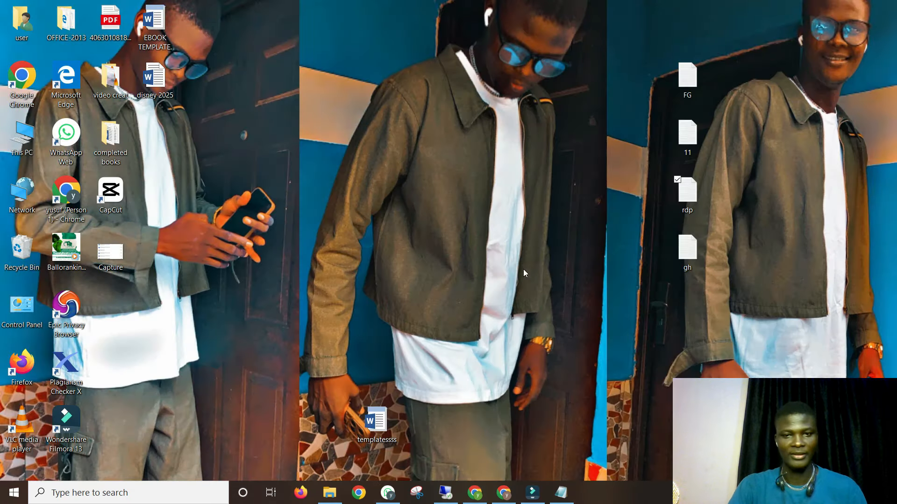
click(509, 493)
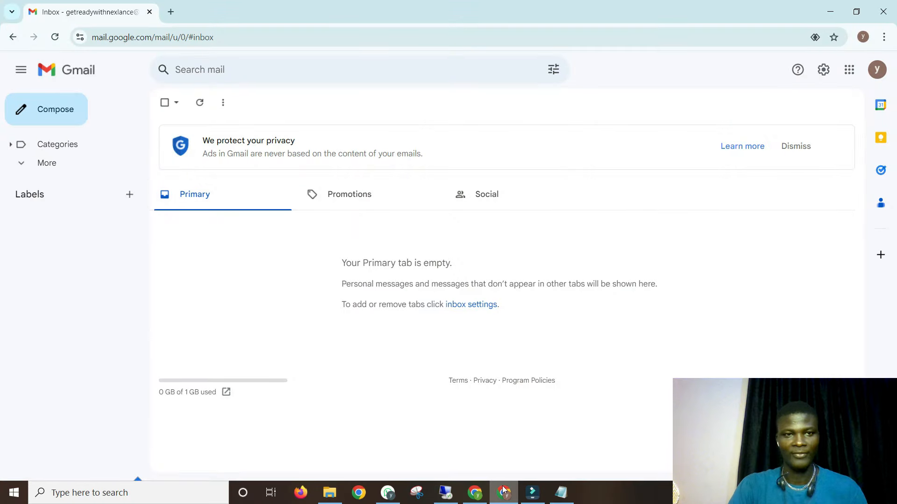
click(171, 11)
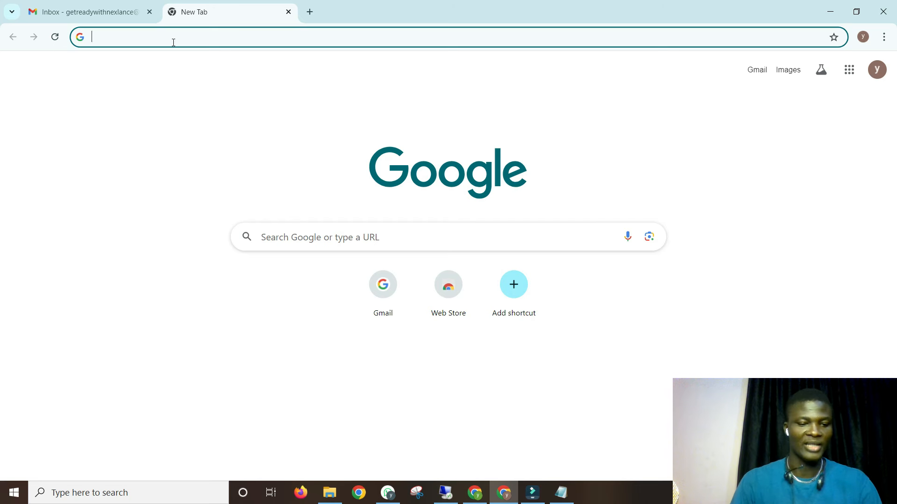
text(aws)
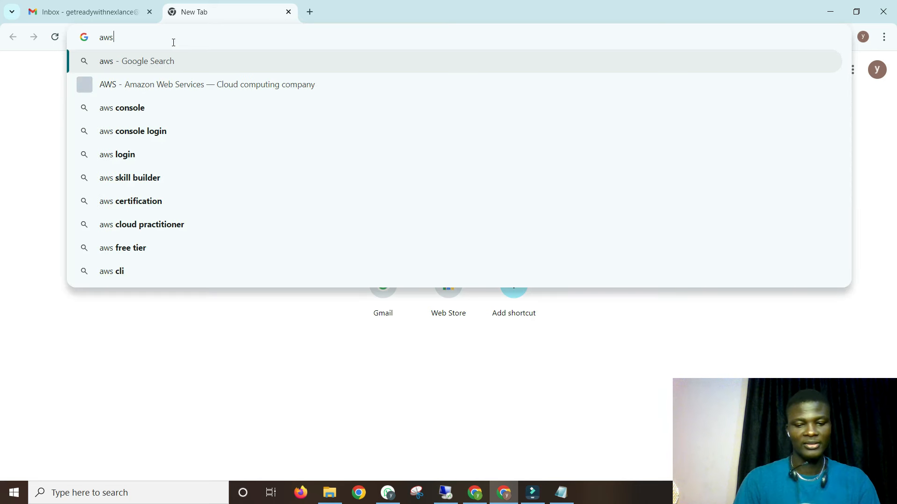
text(.amazon)
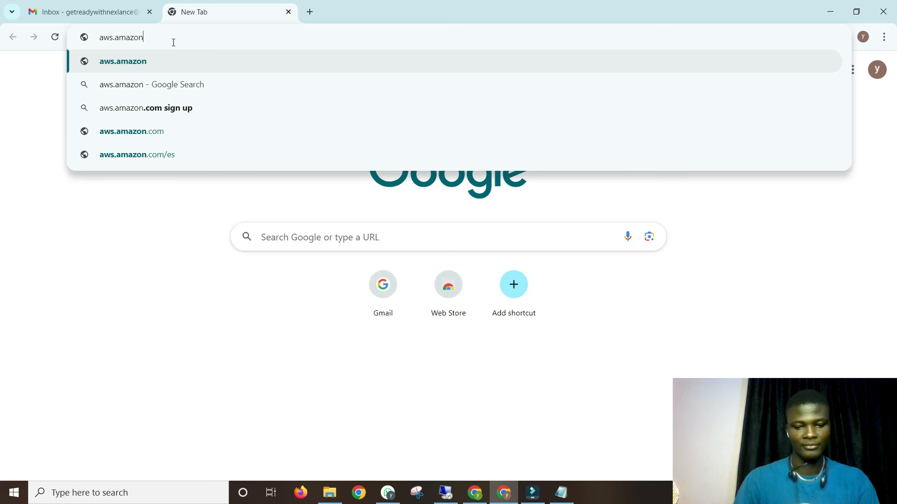
text(.com)
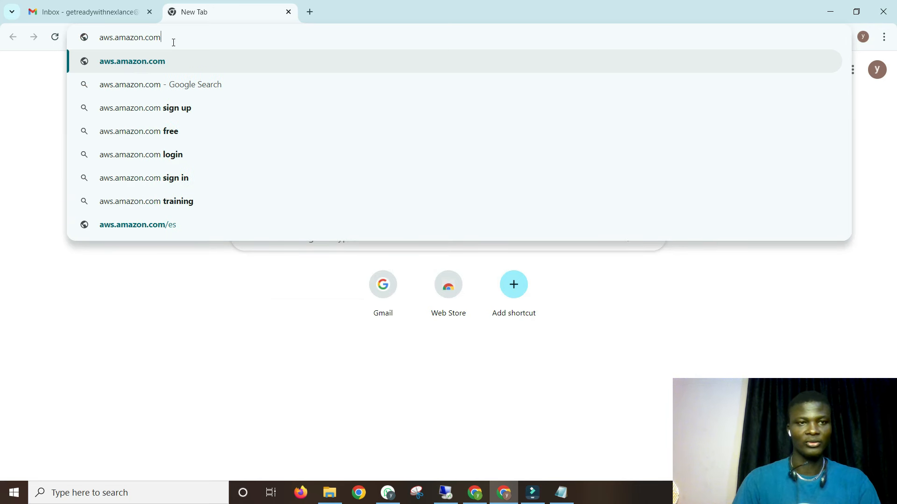
key(Return)
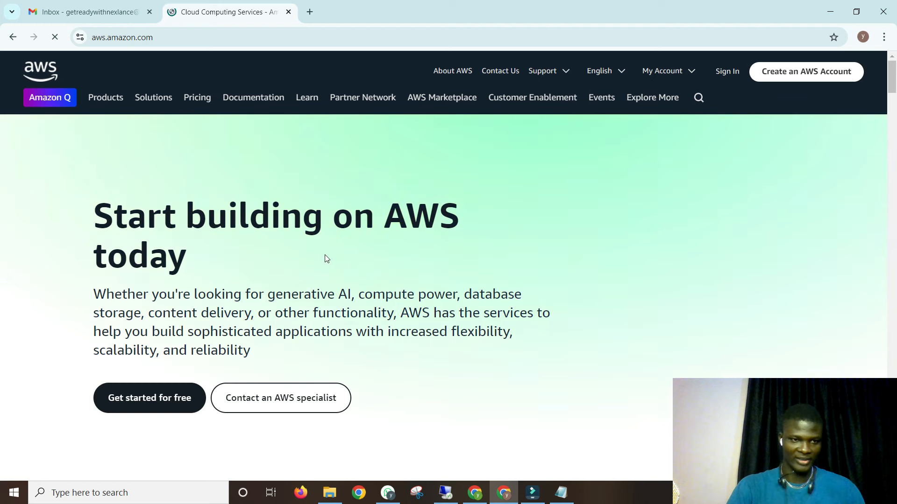
- Go from the AWS homepage via the Free Tier page to the Sign up for AWS form and review it
scroll(215, 275, down, 2)
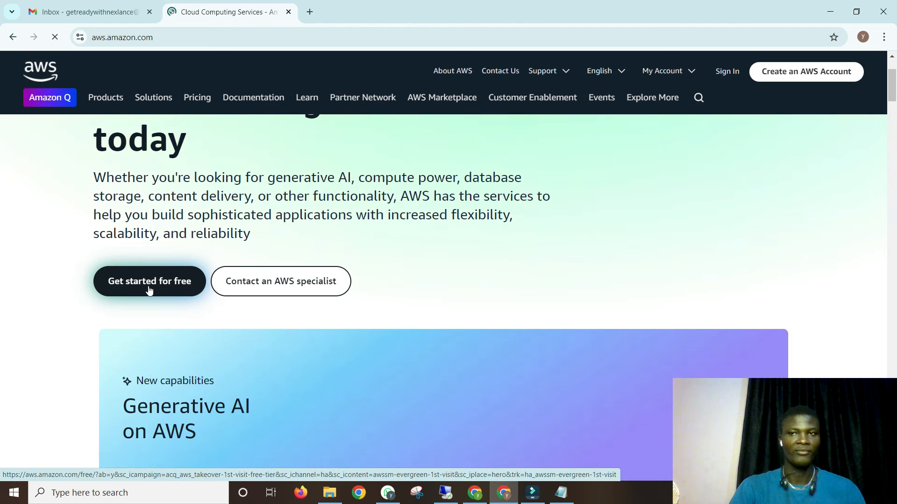
click(148, 287)
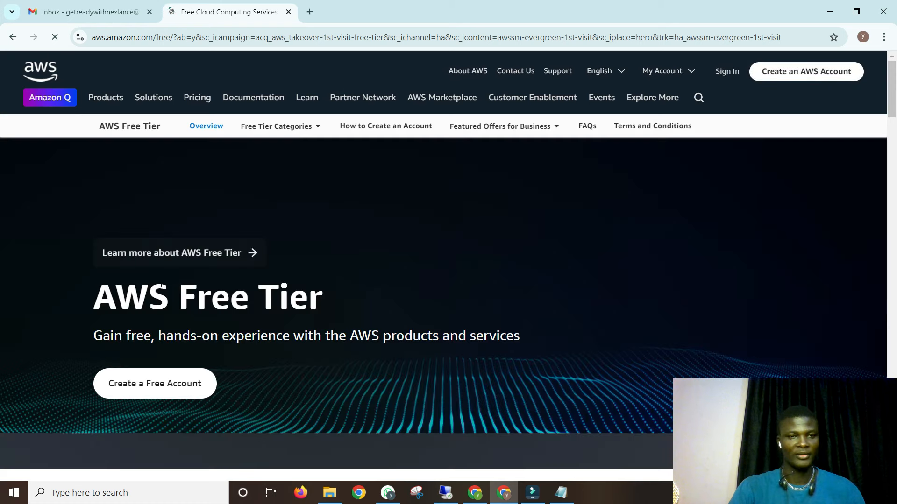
scroll(219, 264, down, 3)
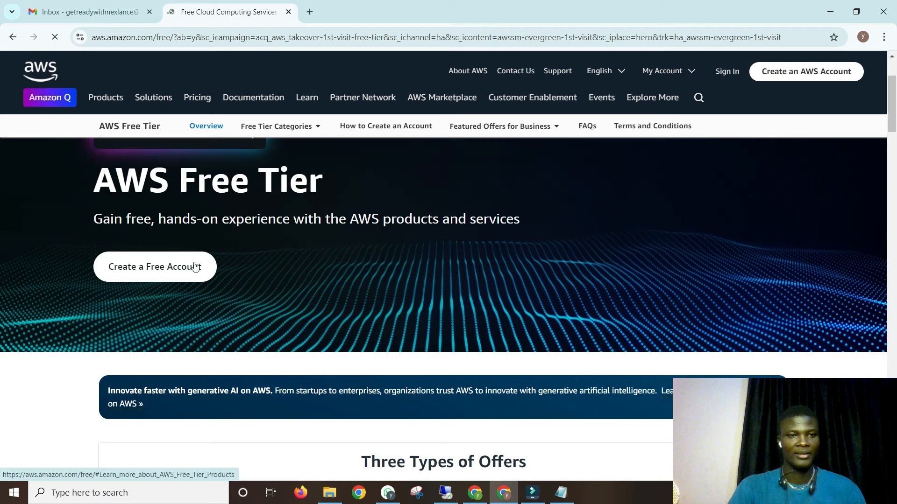
click(146, 267)
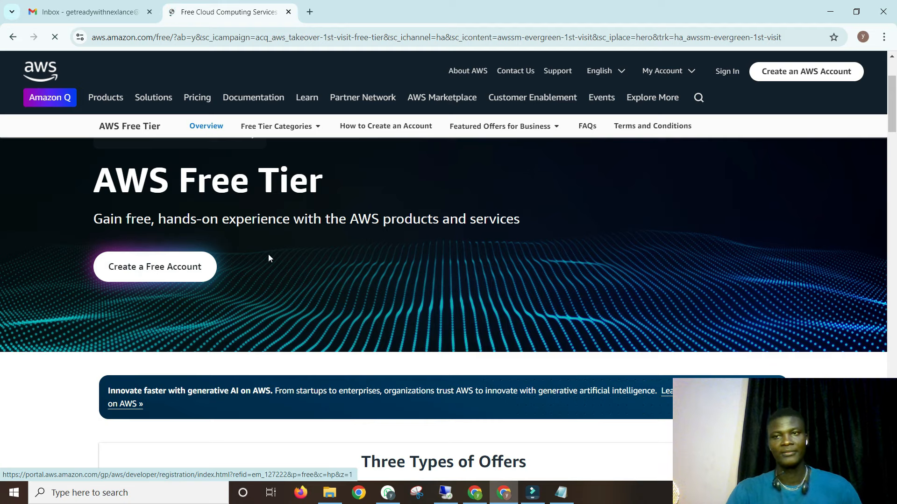
scroll(396, 264, down, 5)
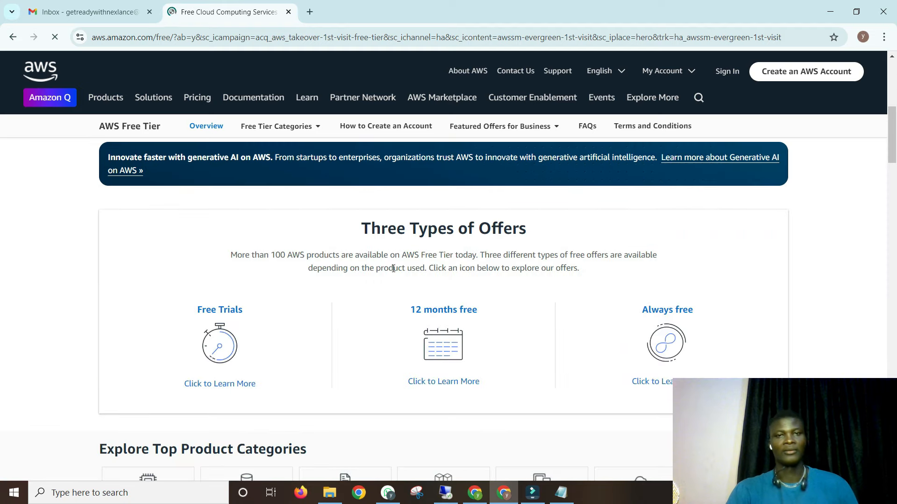
scroll(394, 268, down, 2)
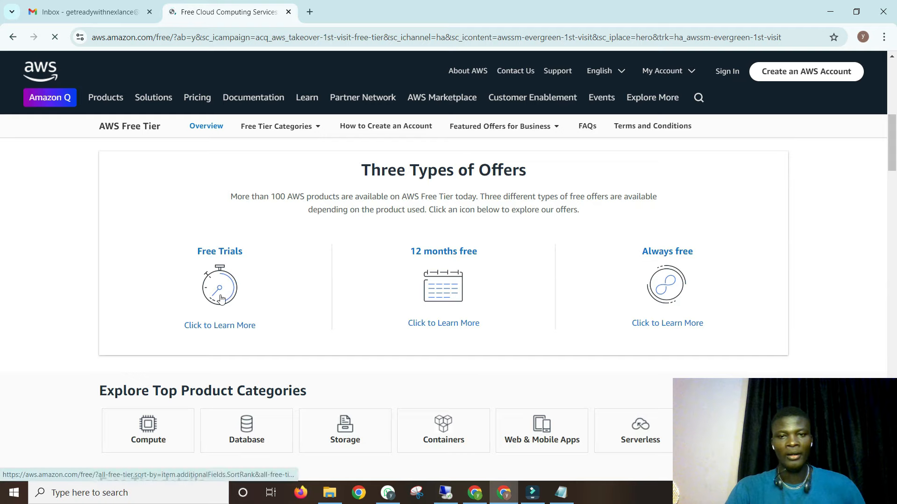
scroll(413, 251, down, 6)
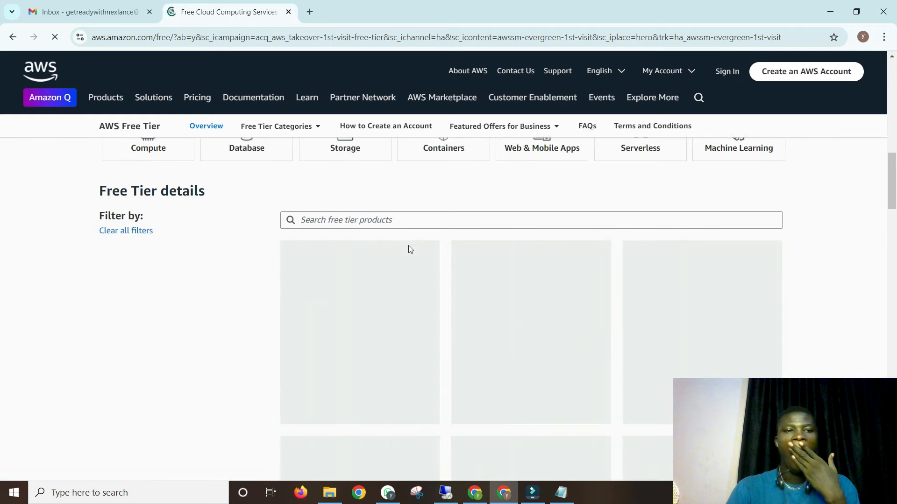
scroll(408, 246, down, 4)
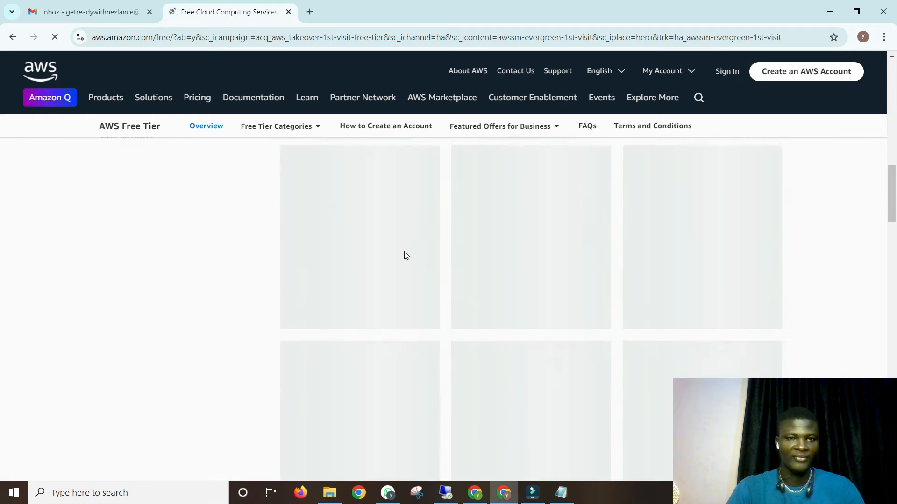
scroll(404, 255, up, 6)
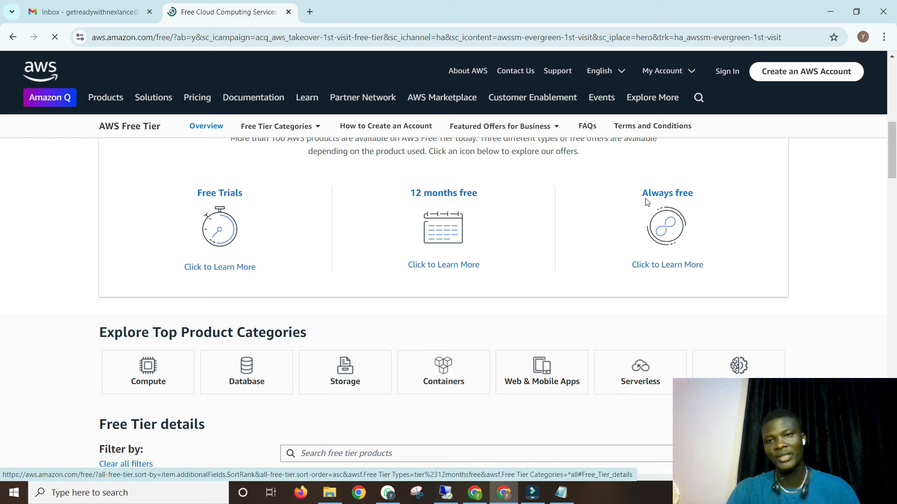
scroll(425, 254, up, 4)
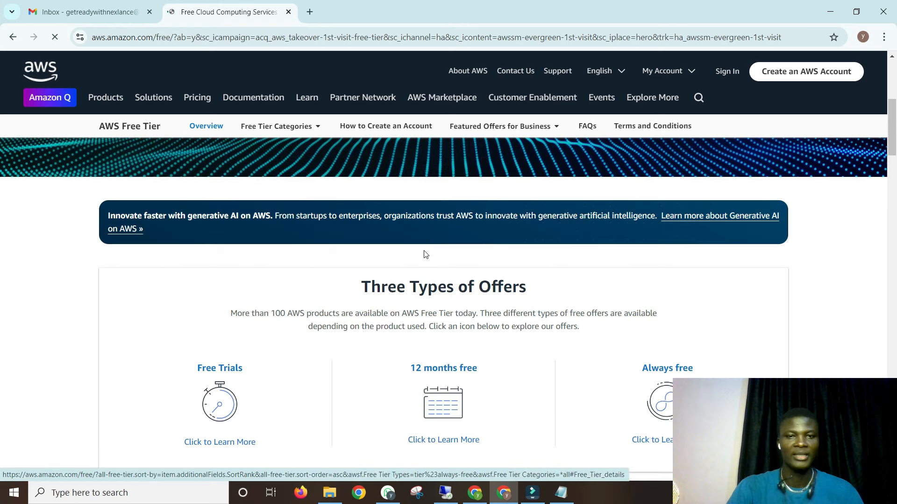
scroll(425, 255, down, 5)
scroll(336, 242, up, 4)
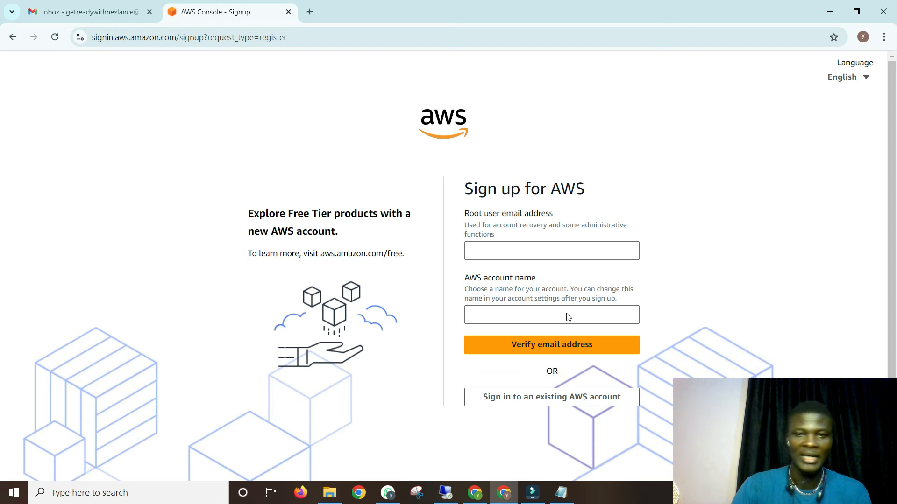
- Copy the Google account's e-mail address from Gmail into the root user email field
click(504, 250)
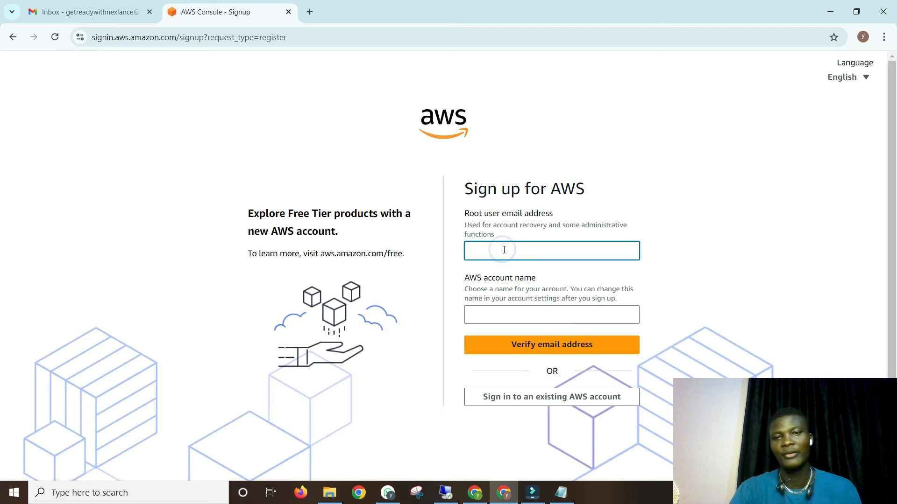
click(507, 318)
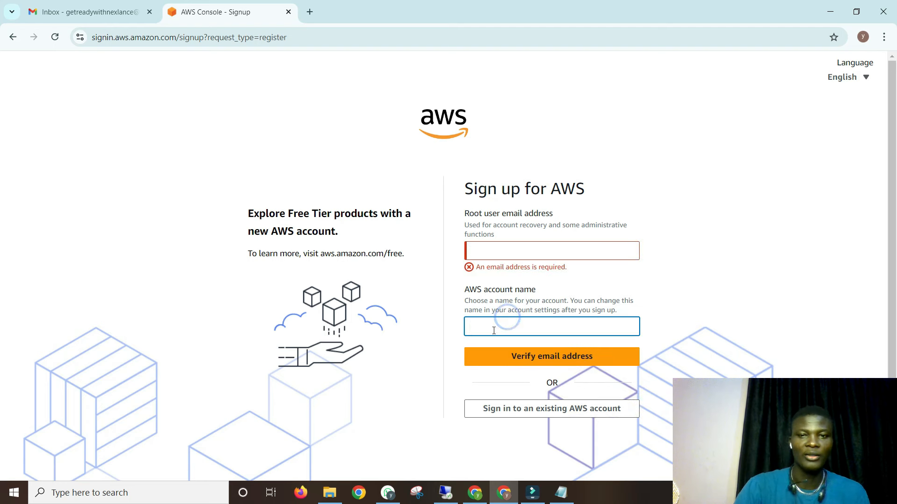
click(94, 11)
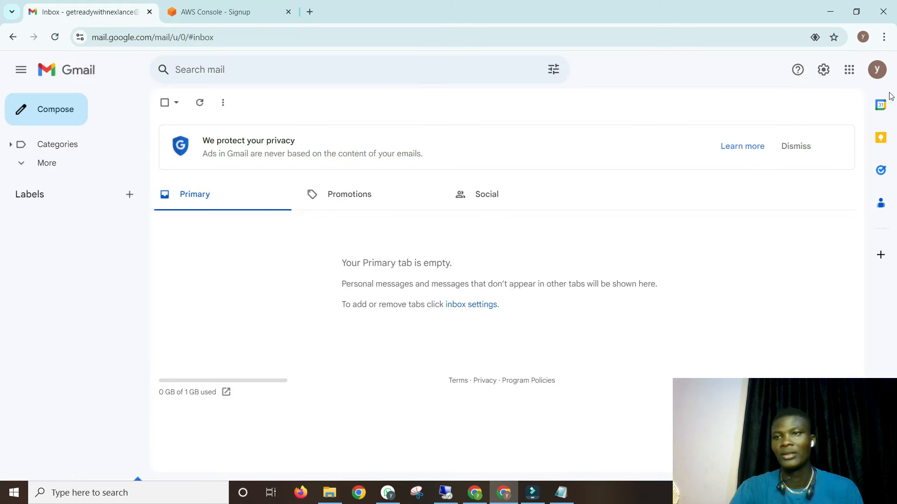
click(877, 69)
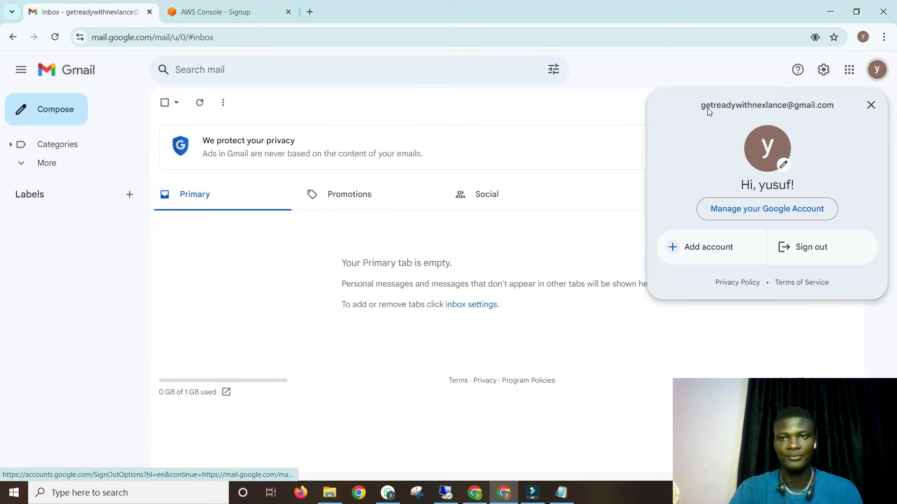
drag(704, 108, 844, 102)
key(ctrl+c)
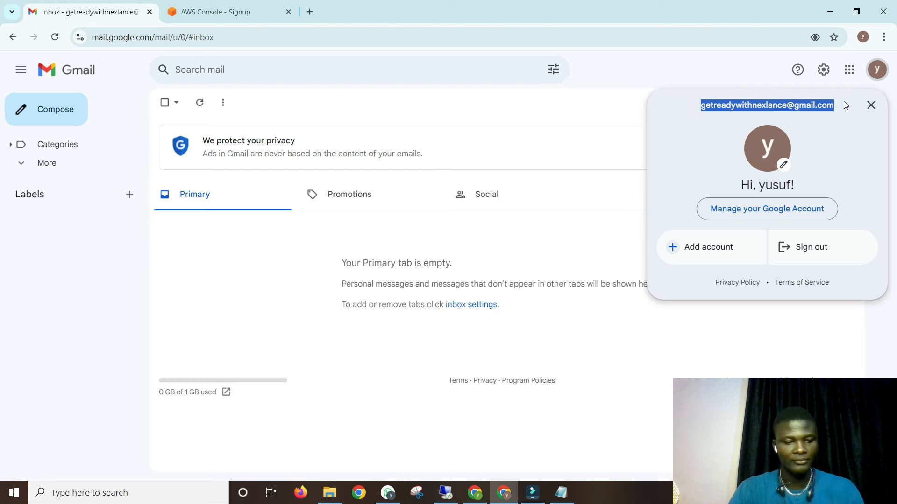
click(219, 11)
click(499, 251)
key(ctrl+v)
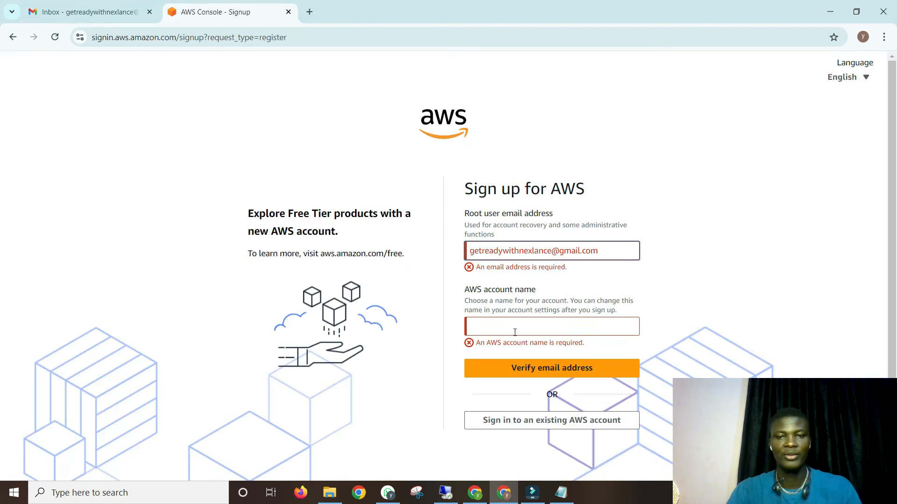
- Enter the AWS account name, remove its extra word, and request an email verification code
click(512, 330)
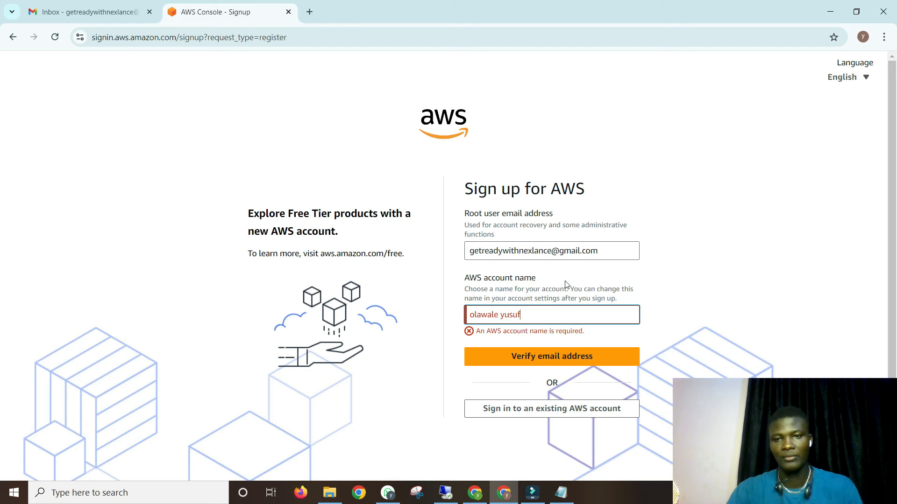
drag(534, 314, 502, 317)
key(BackSpace)
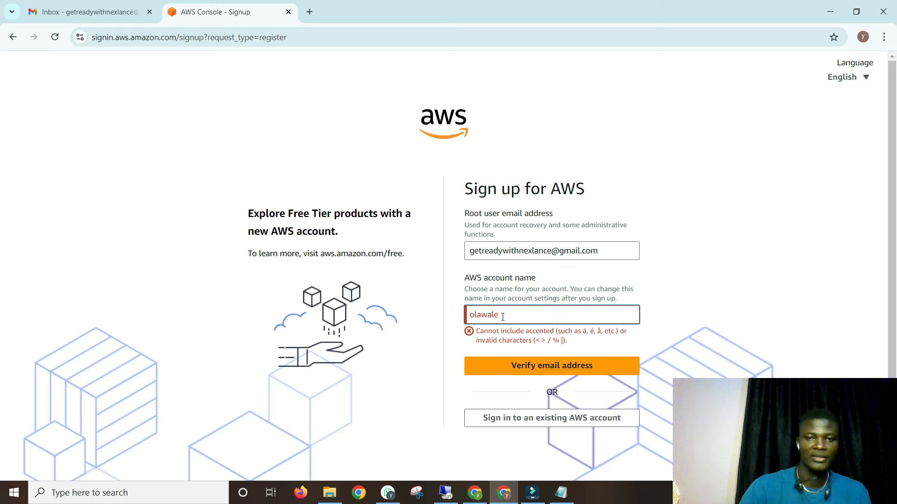
click(549, 297)
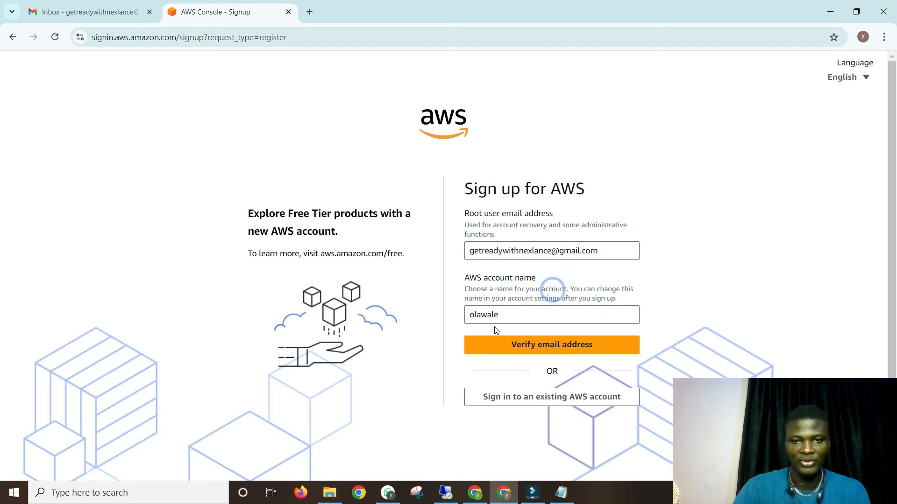
click(555, 351)
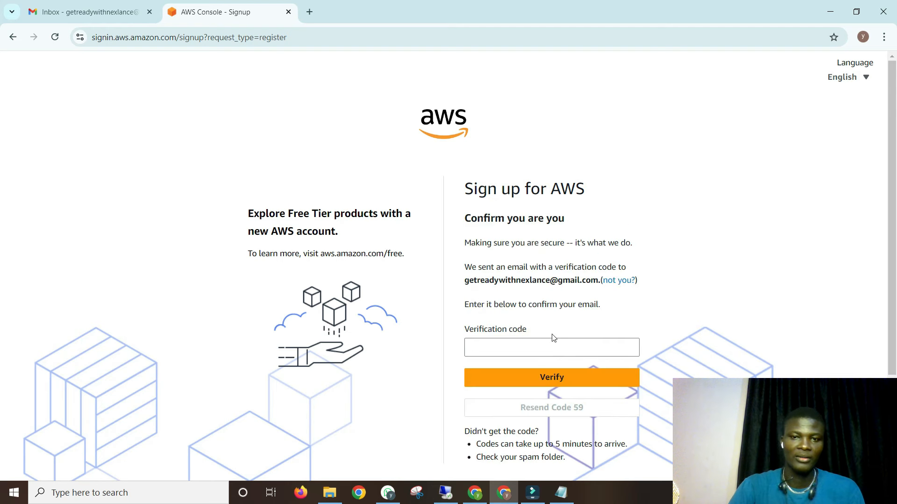
- Refresh Gmail, open the AWS verification email and copy the code
scroll(553, 337, down, 1)
click(503, 291)
scroll(503, 290, down, 1)
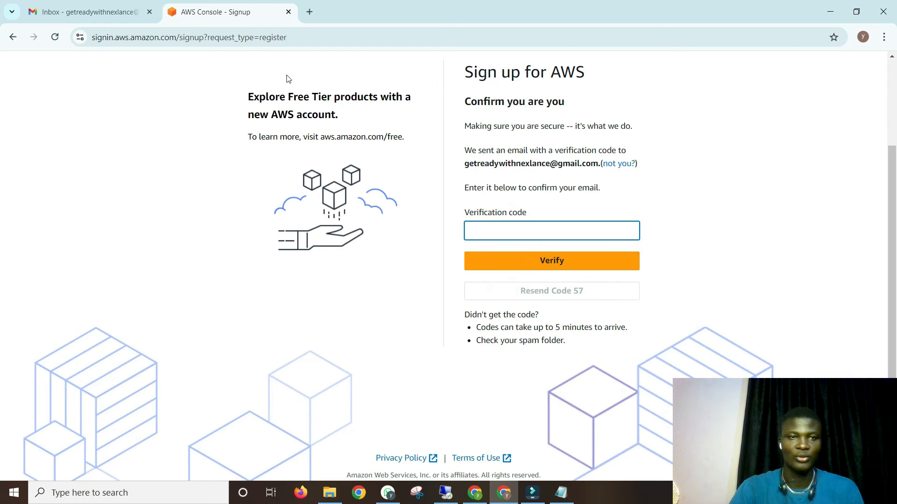
click(84, 12)
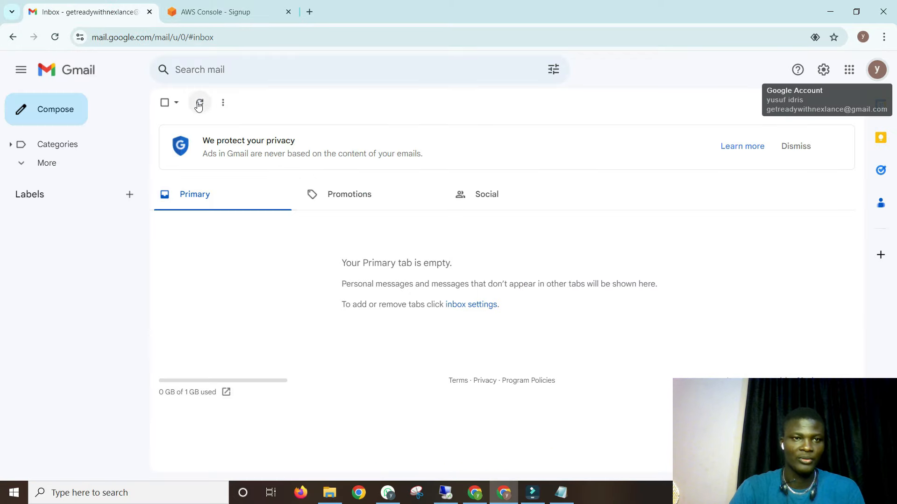
click(199, 102)
click(172, 31)
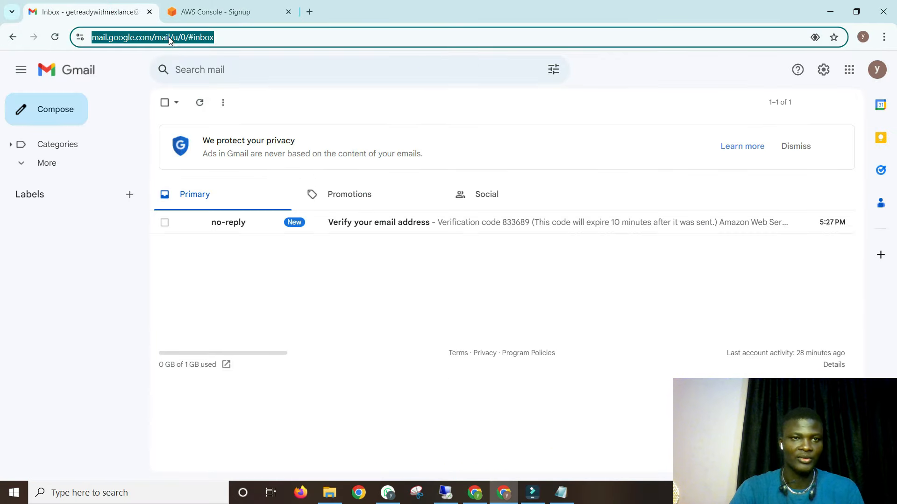
click(390, 218)
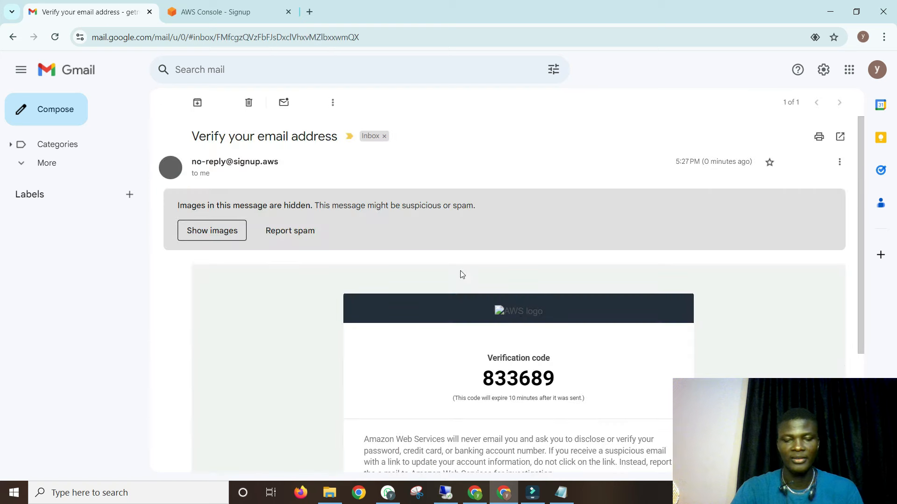
double_click(514, 378)
key(ctrl+c)
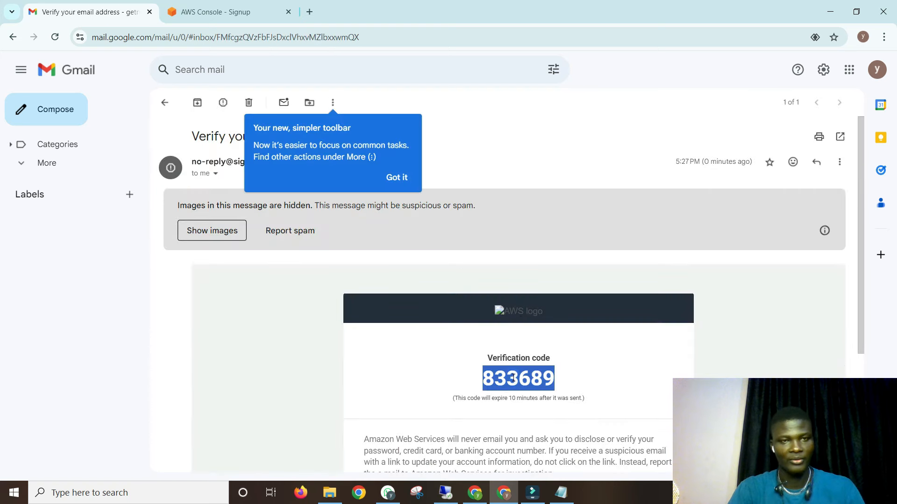
- Paste the verification code into the AWS sign-up form and verify it
click(219, 12)
click(510, 231)
key(ctrl+v)
click(508, 274)
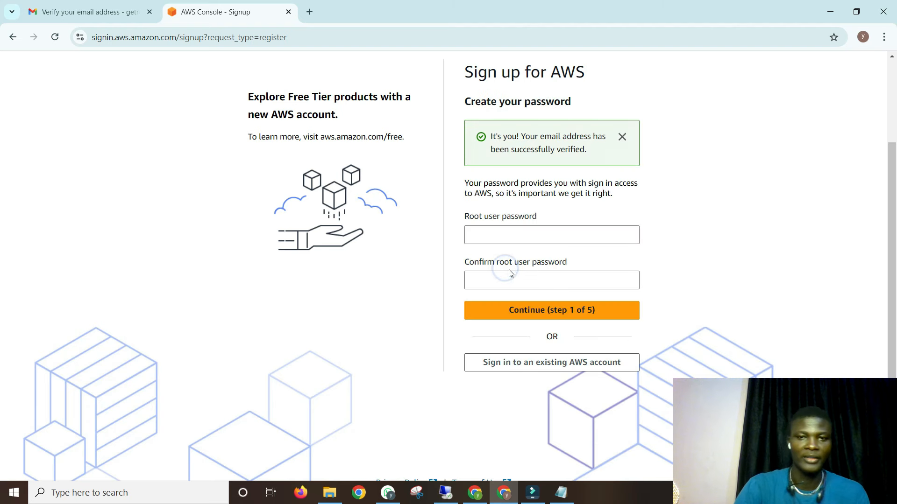
- Enter the root user password, confirm it in the second field, and continue
click(517, 241)
text(Y)
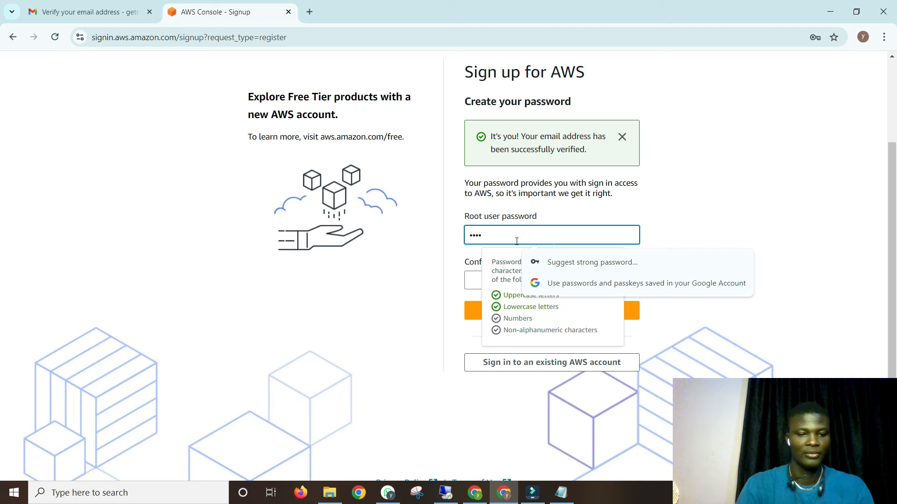
text(••)
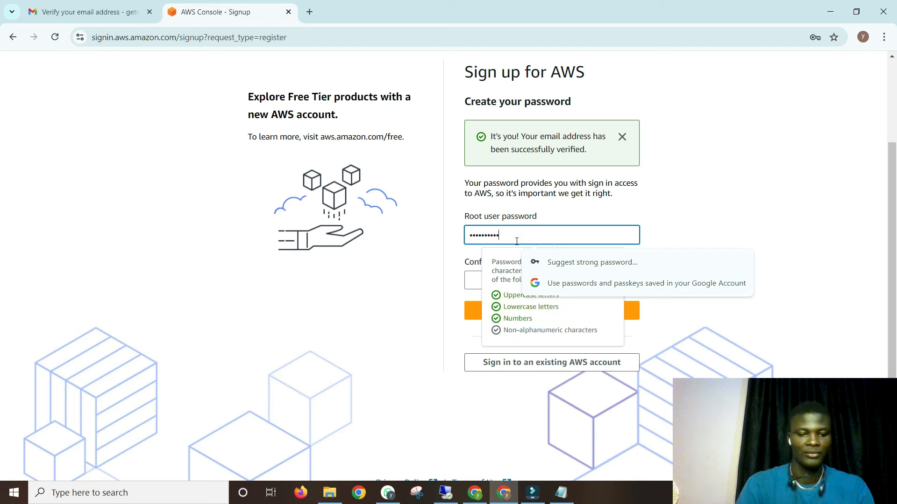
key(Tab)
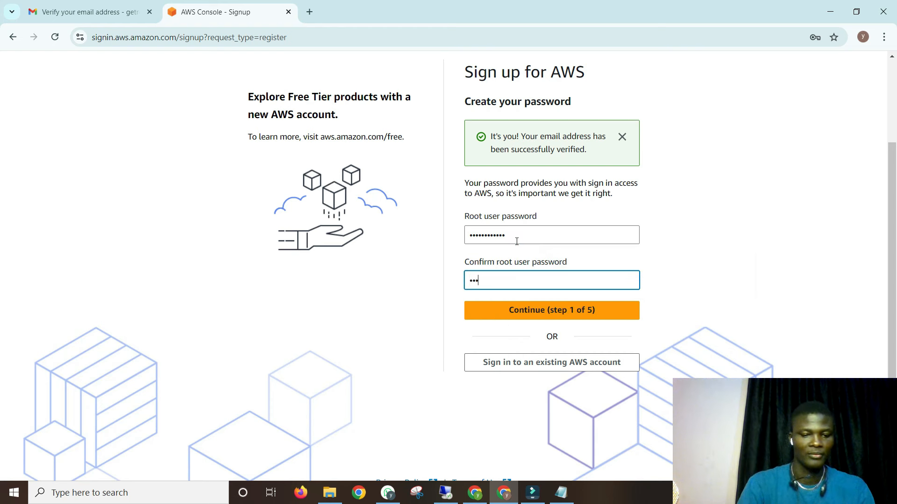
text(••••••••••••)
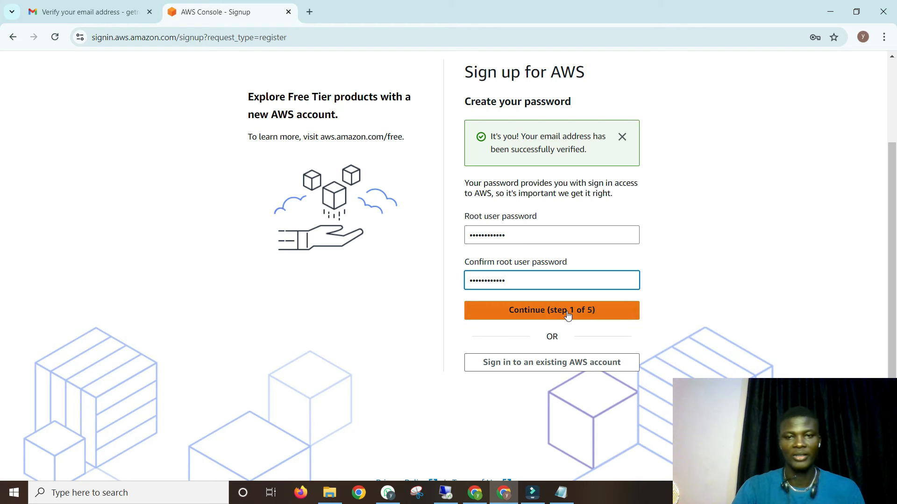
click(518, 310)
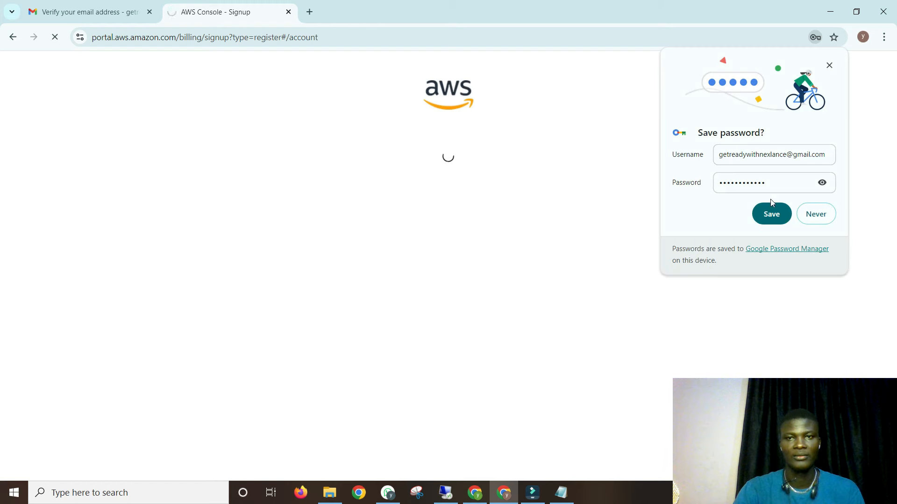
- Save the password in Chrome, dismiss the passwords prompt, and choose Personal account use
click(772, 210)
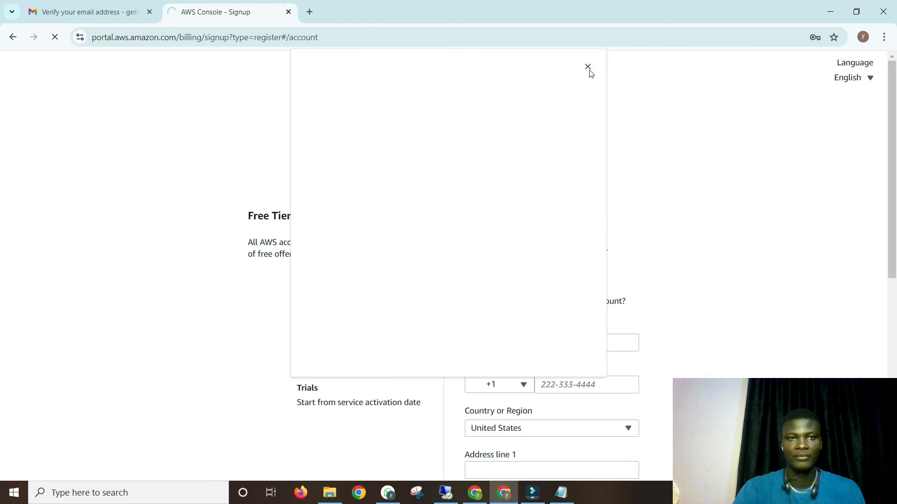
click(587, 67)
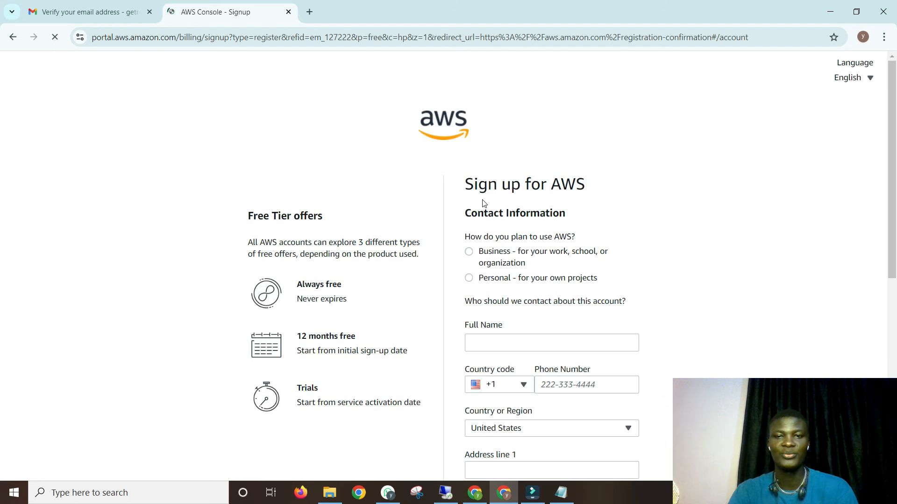
scroll(483, 203, down, 1)
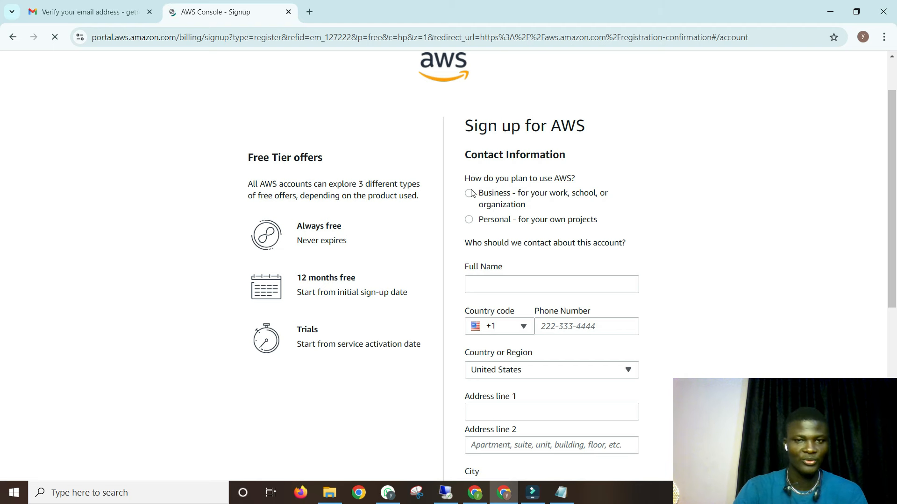
scroll(471, 193, down, 1)
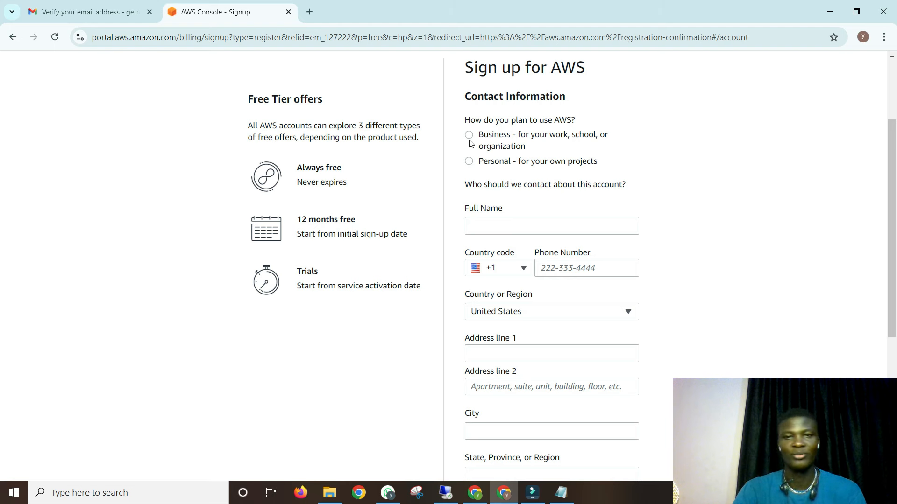
click(470, 161)
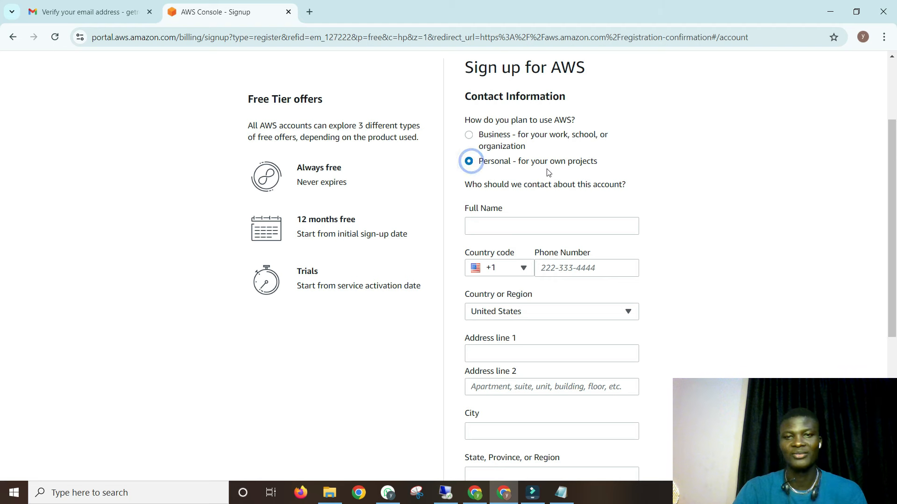
- Enter the contact's full name and set the phone country code to Nigeria (+234)
scroll(548, 173, down, 2)
click(501, 107)
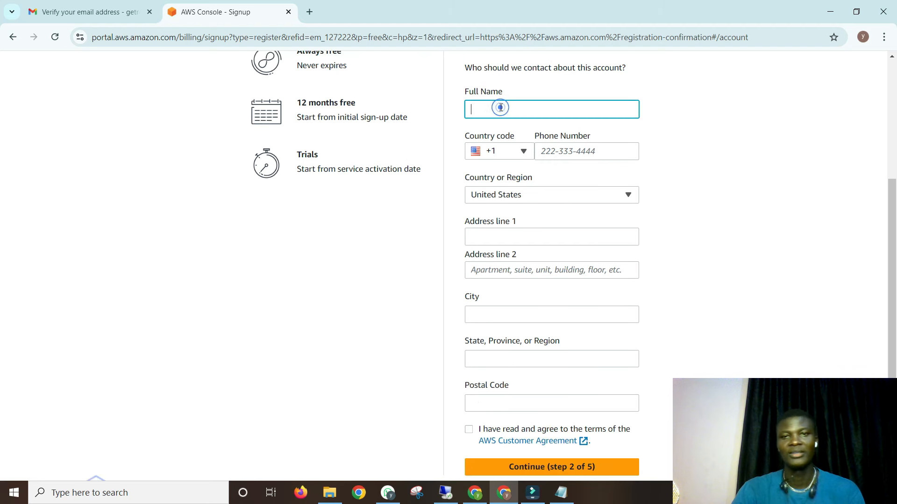
click(574, 154)
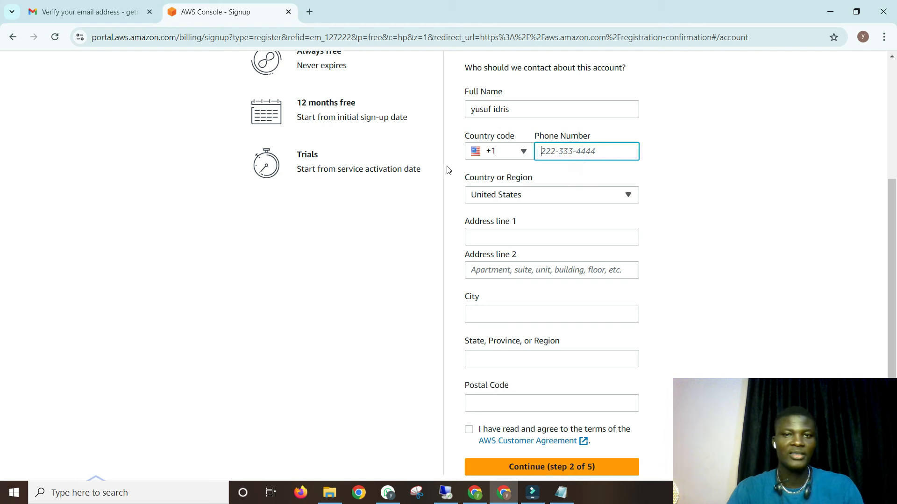
click(524, 153)
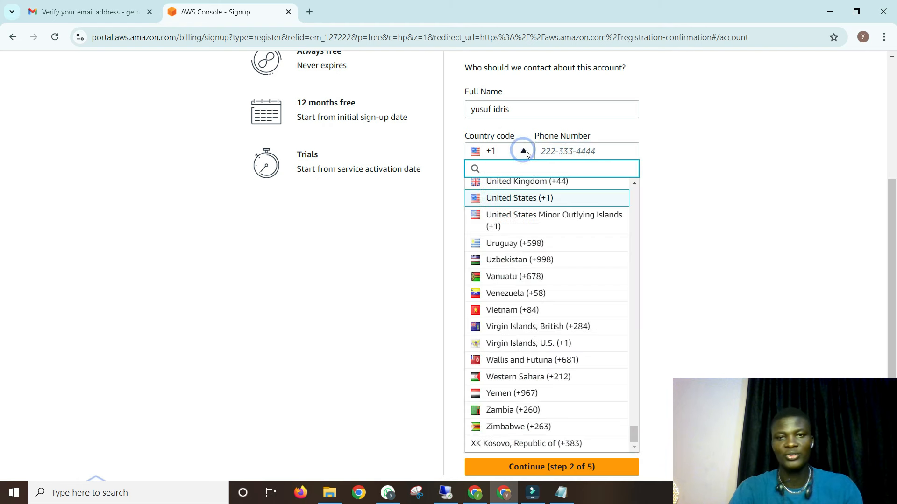
scroll(515, 245, down, 3)
scroll(514, 245, down, 1)
scroll(512, 240, up, 10)
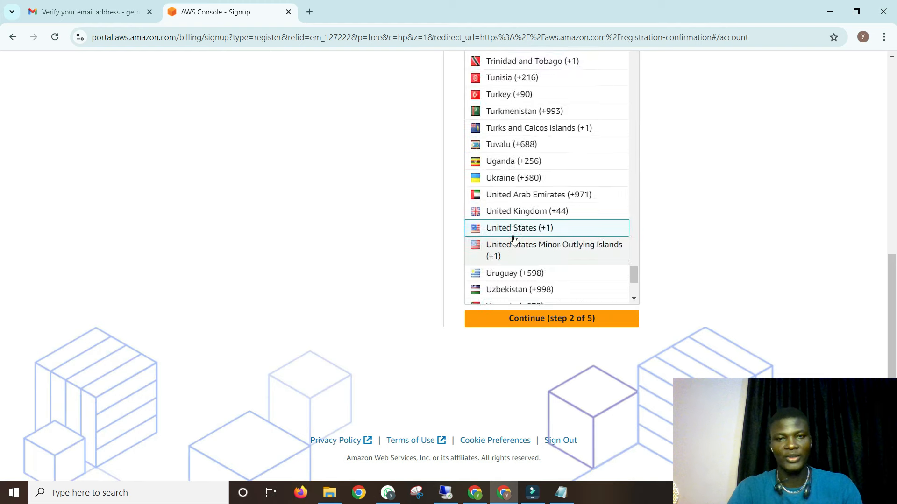
scroll(532, 177, down, 2)
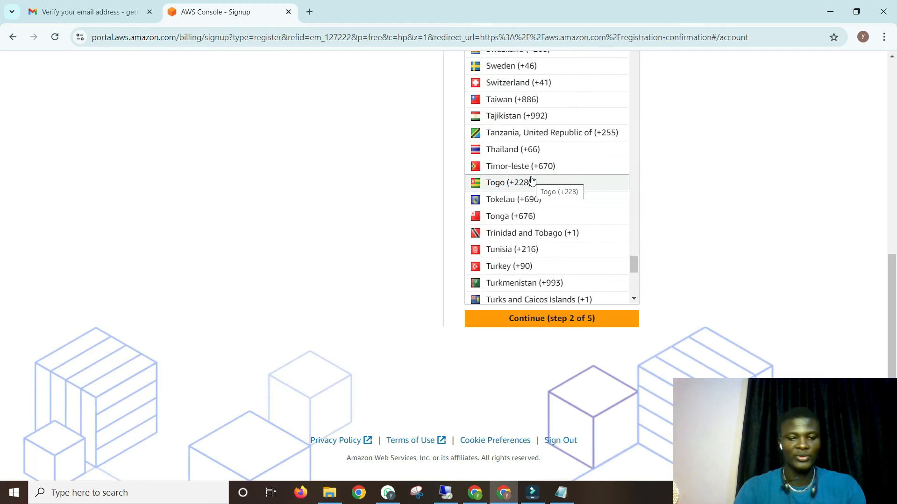
text(nig)
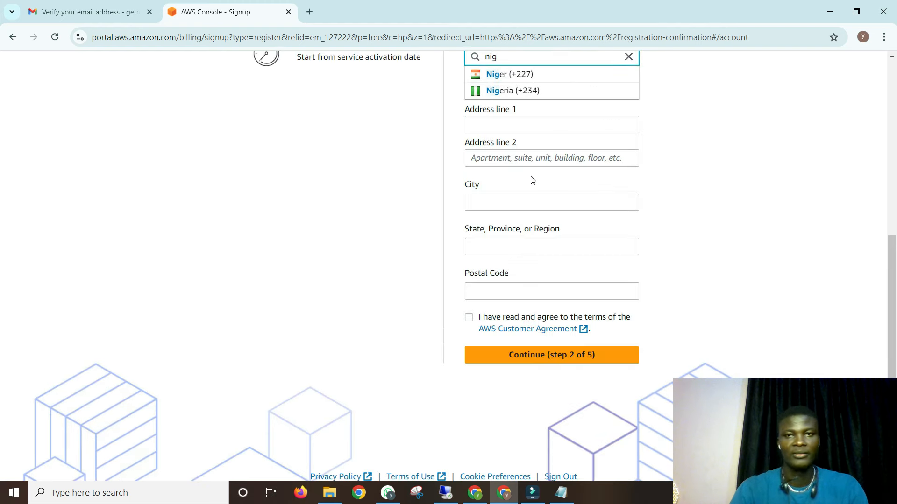
click(514, 91)
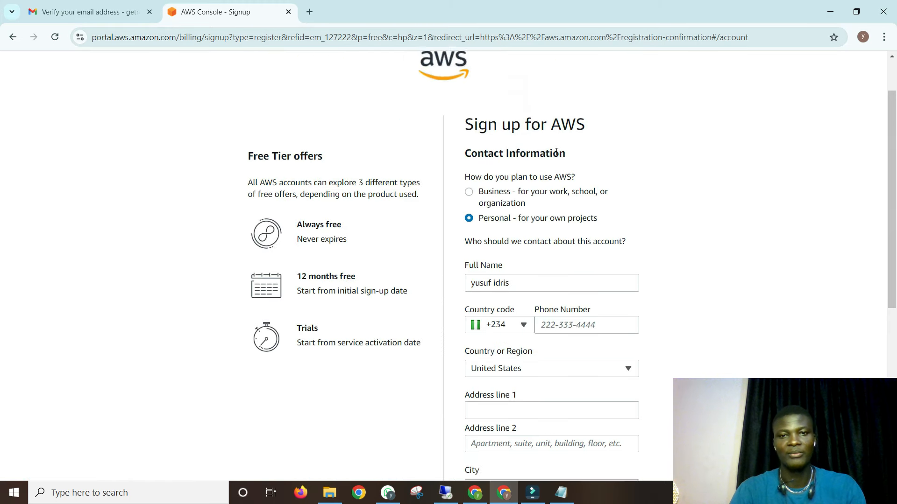
- Set Country or Region to Nigeria
scroll(556, 152, down, 5)
click(570, 150)
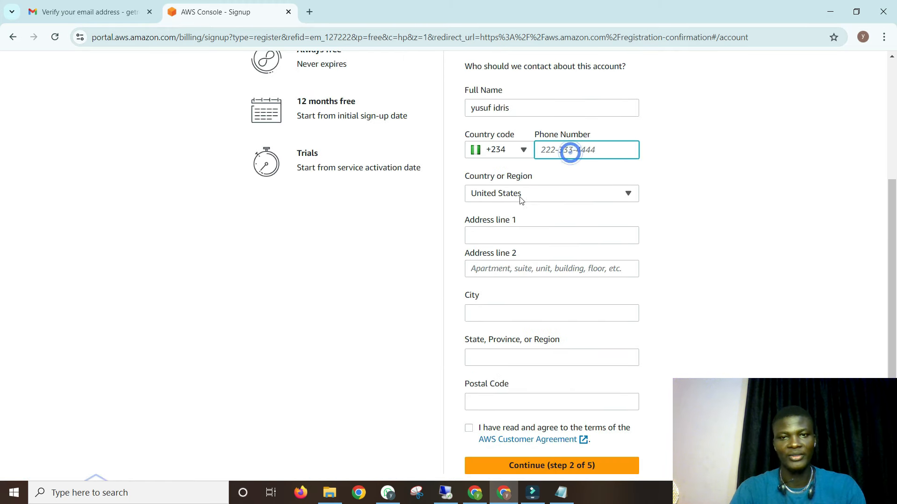
click(477, 197)
text(ni)
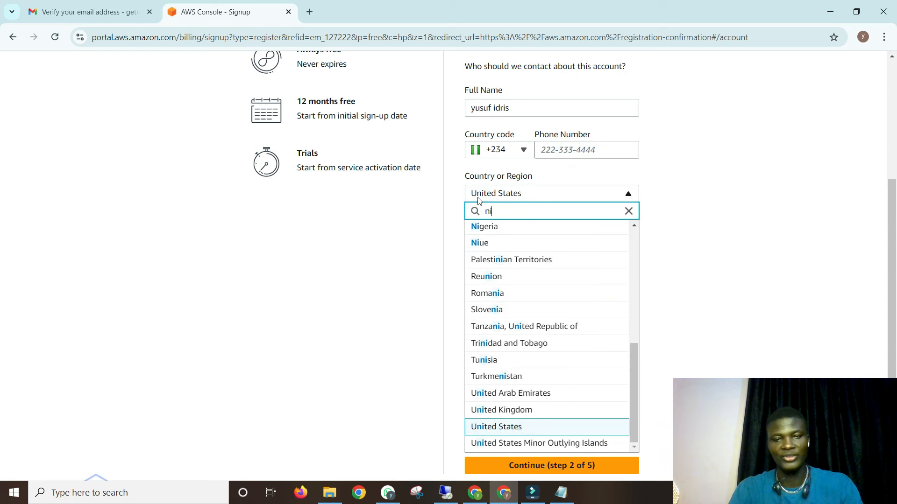
click(473, 229)
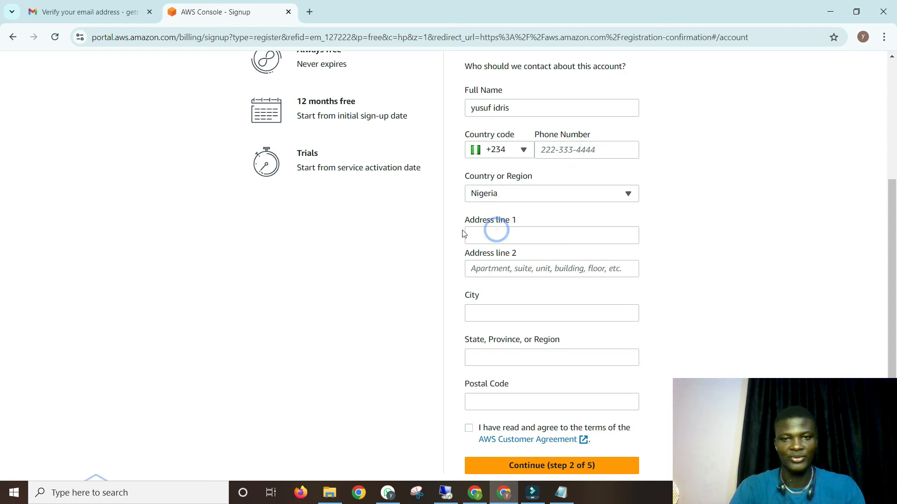
scroll(465, 229, down, 1)
click(484, 179)
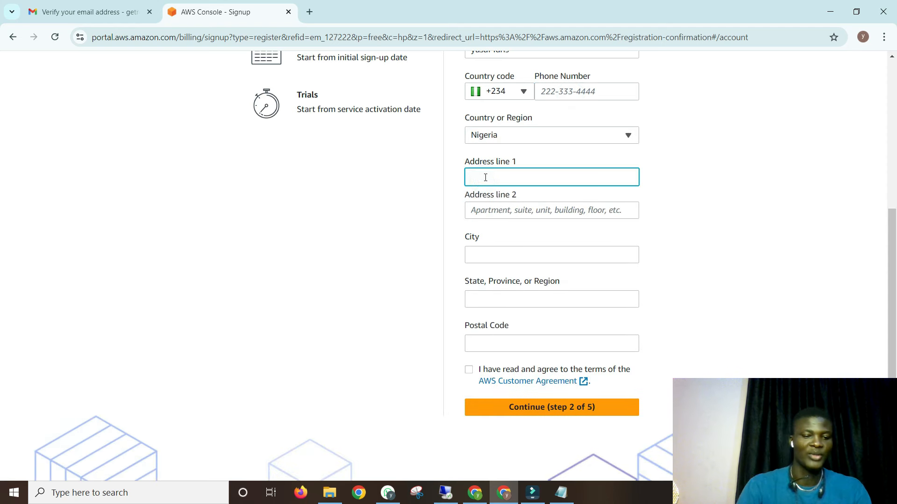
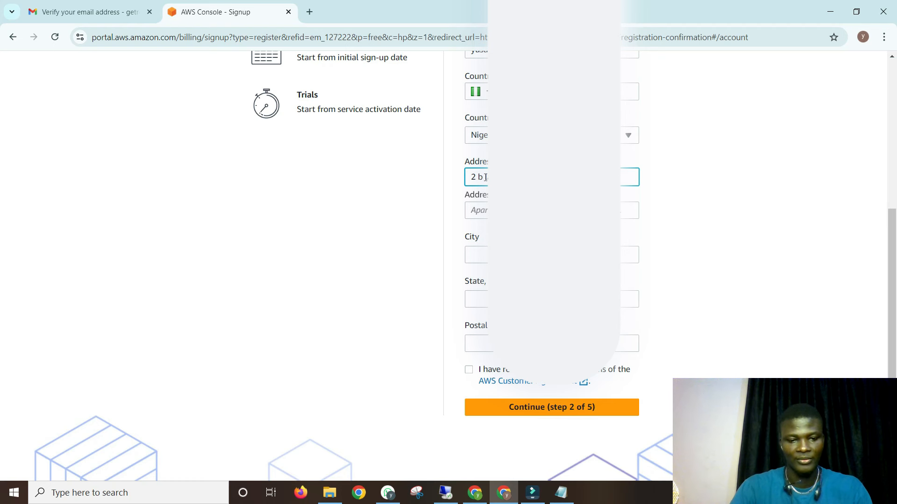
- Fill in the street address, city, state and postal code fields
scroll(482, 206, down, 1)
click(498, 197)
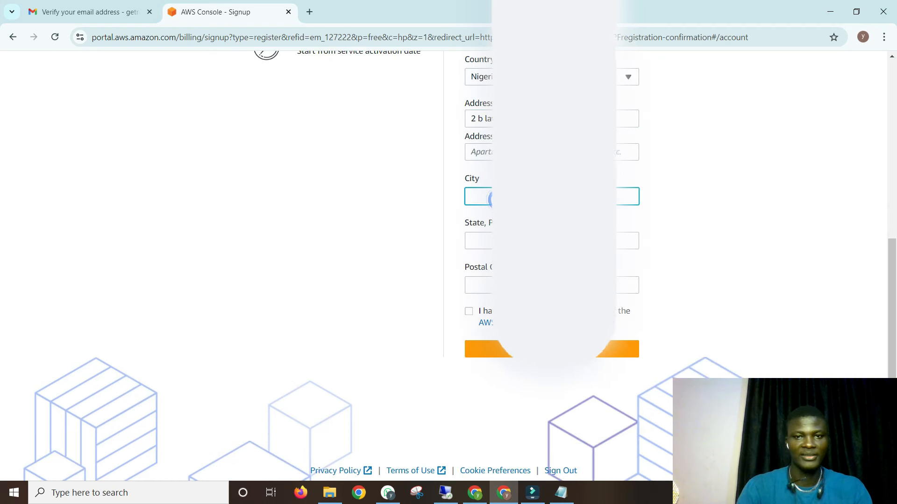
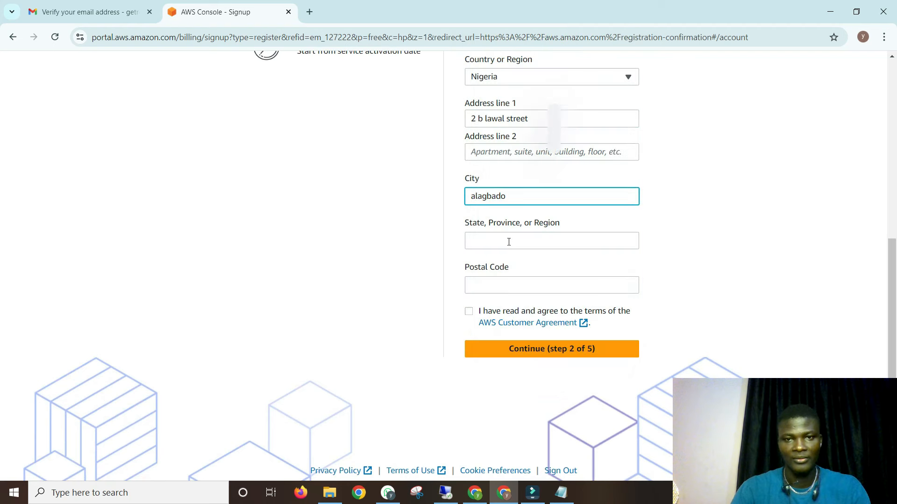
click(564, 240)
text(lagos)
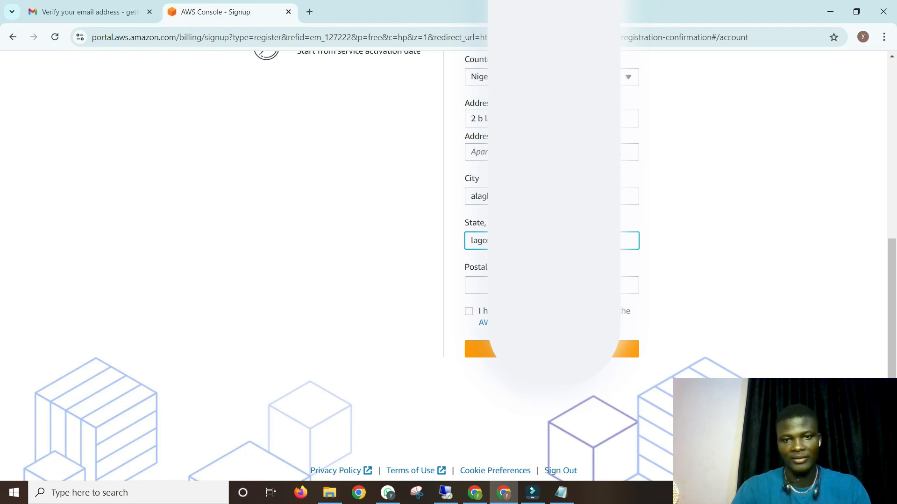
click(500, 286)
text(1)
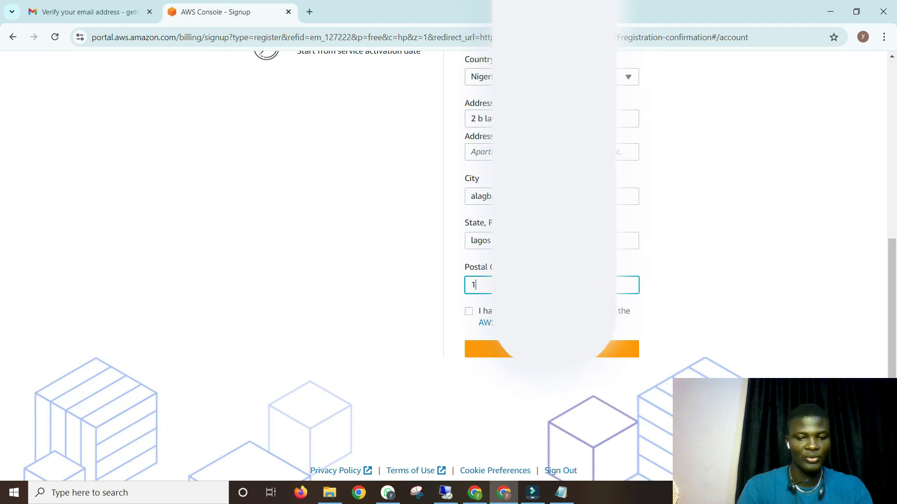
text(021)
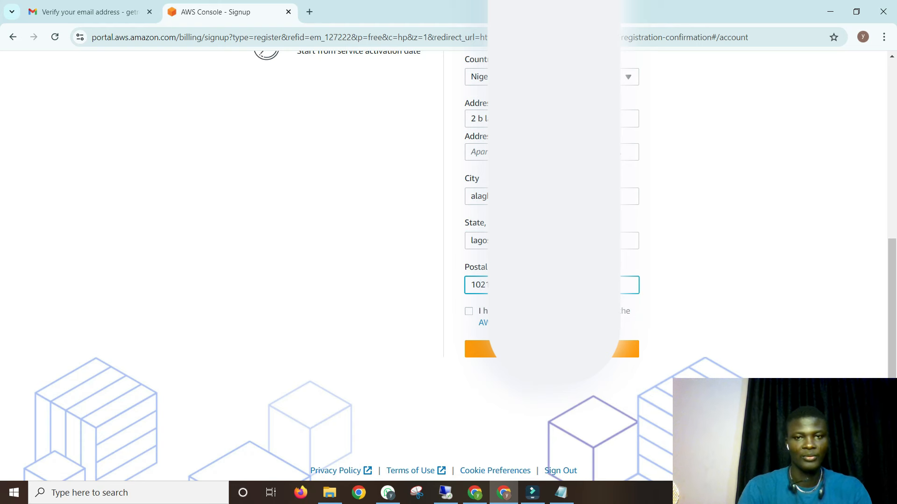
- Enter the contact's phone number
scroll(556, 280, up, 5)
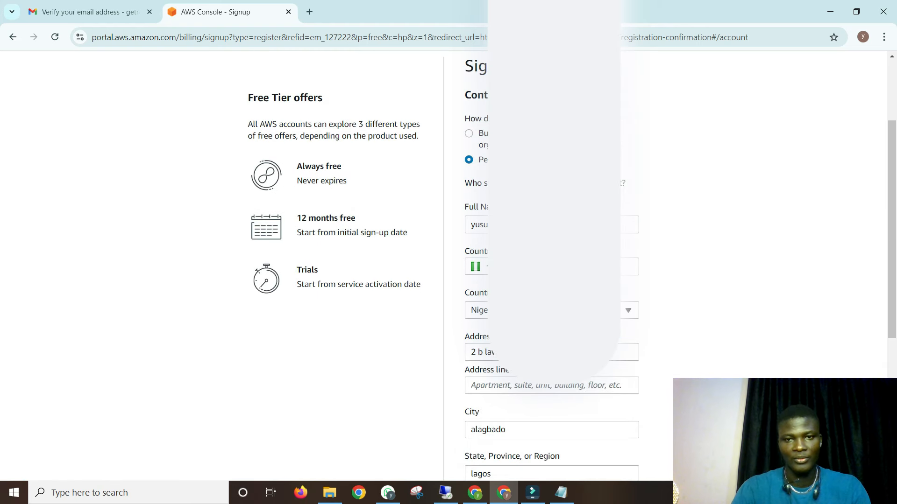
click(564, 266)
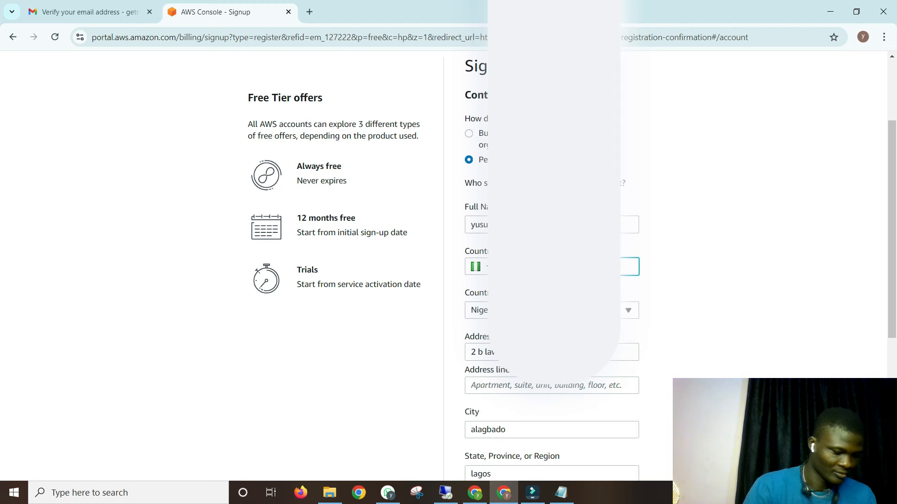
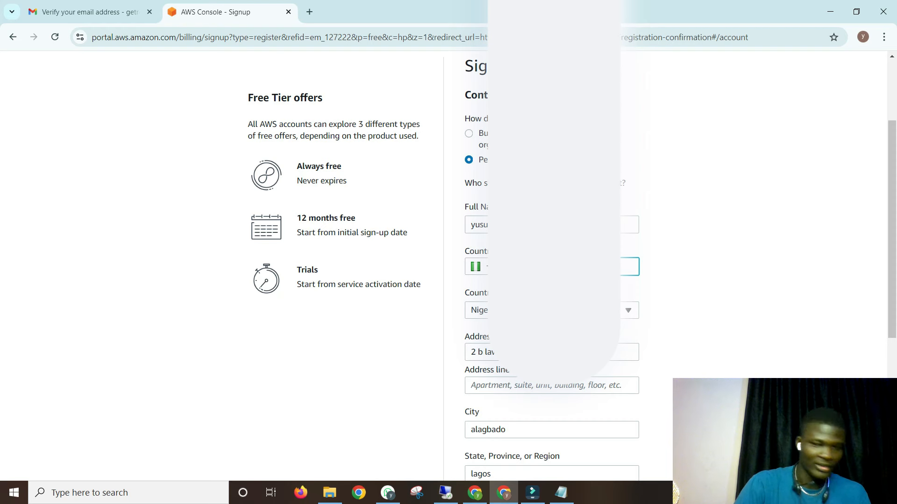
scroll(648, 279, down, 5)
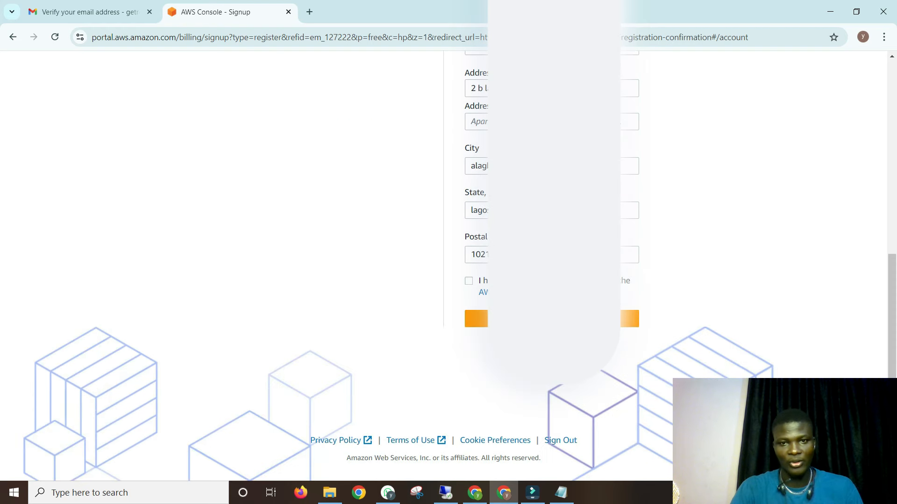
- Agree to the AWS Customer Agreement and continue to the Billing Information step
click(468, 281)
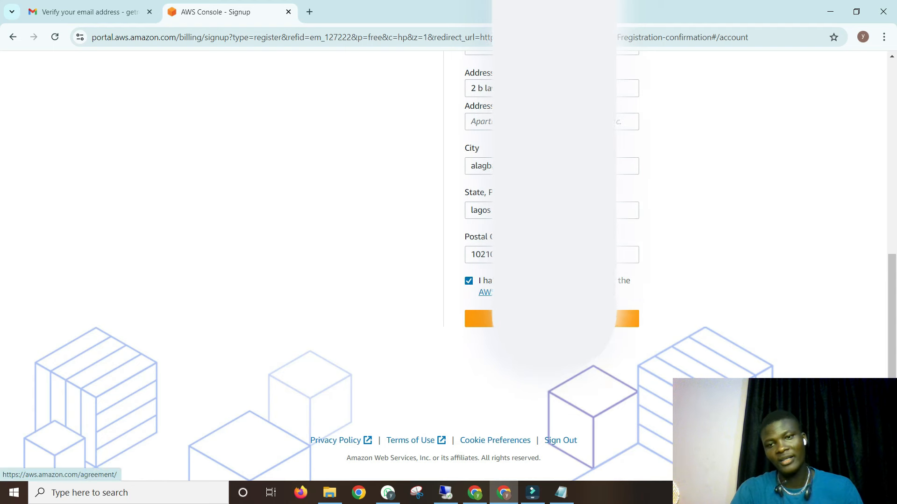
scroll(443, 266, up, 8)
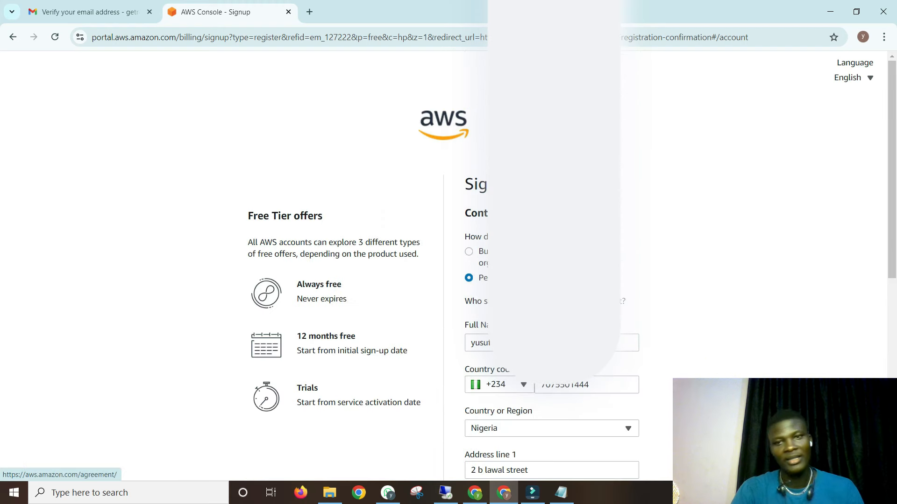
scroll(444, 266, down, 8)
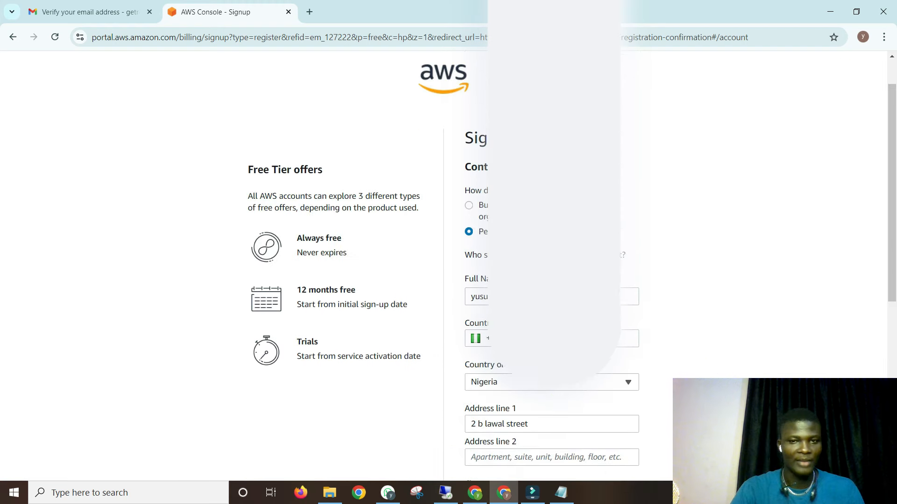
click(551, 318)
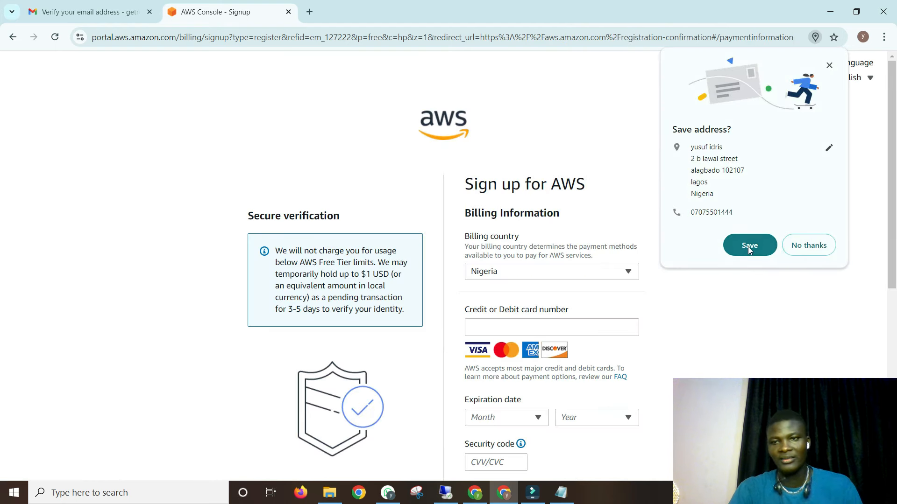
- Save the address in the browser, then submit the payment card details expiring August 2025 for verification
click(747, 247)
scroll(654, 238, down, 2)
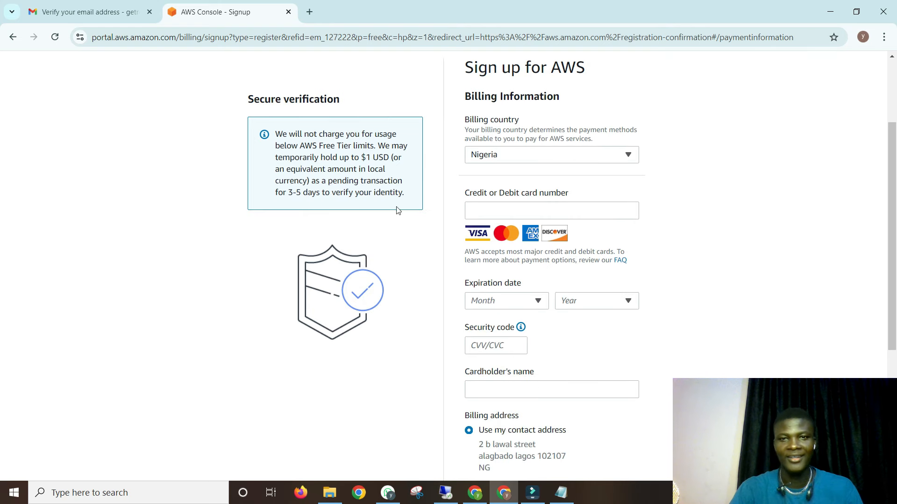
scroll(509, 167, down, 1)
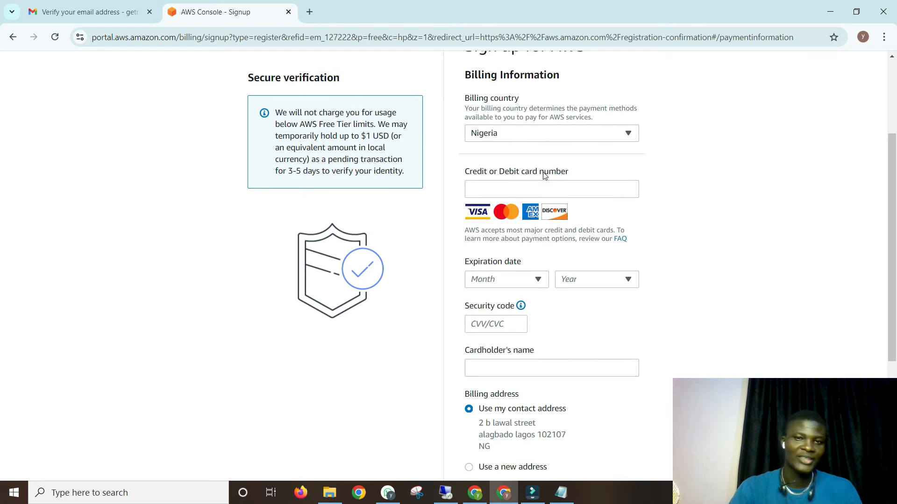
click(496, 149)
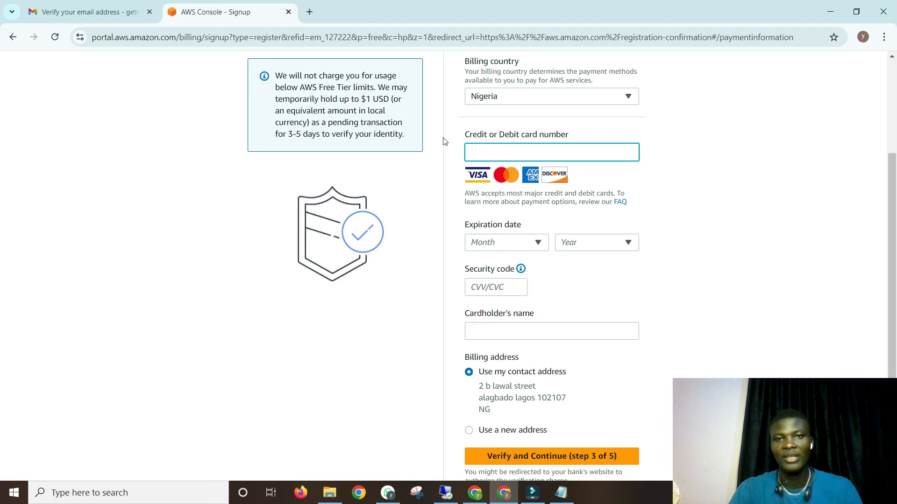
scroll(513, 159, down, 1)
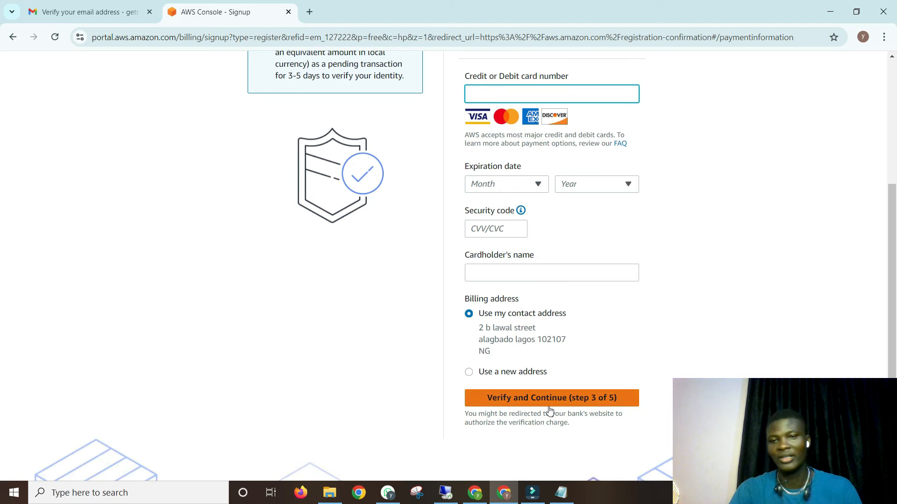
scroll(611, 361, up, 1)
scroll(561, 336, up, 4)
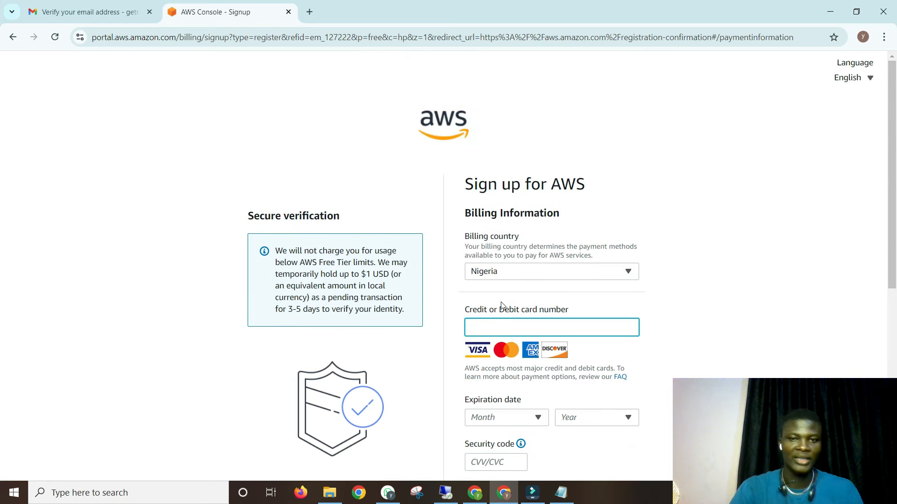
scroll(502, 306, down, 2)
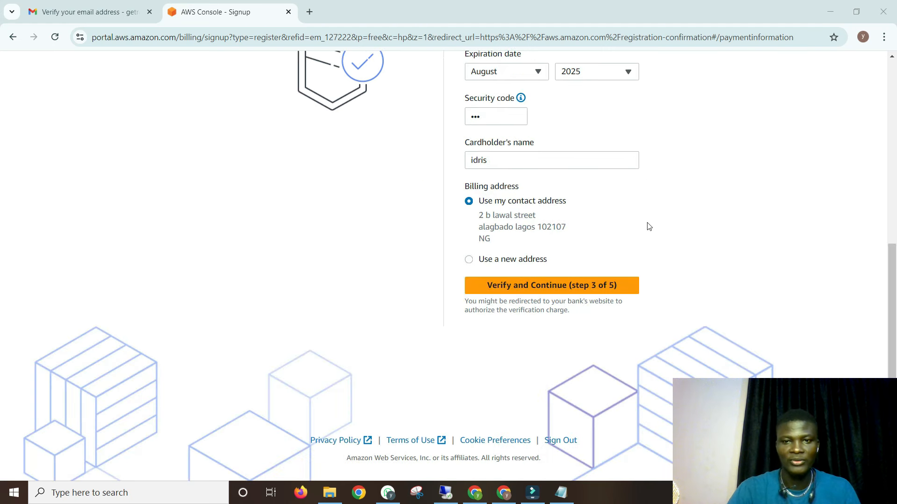
click(524, 287)
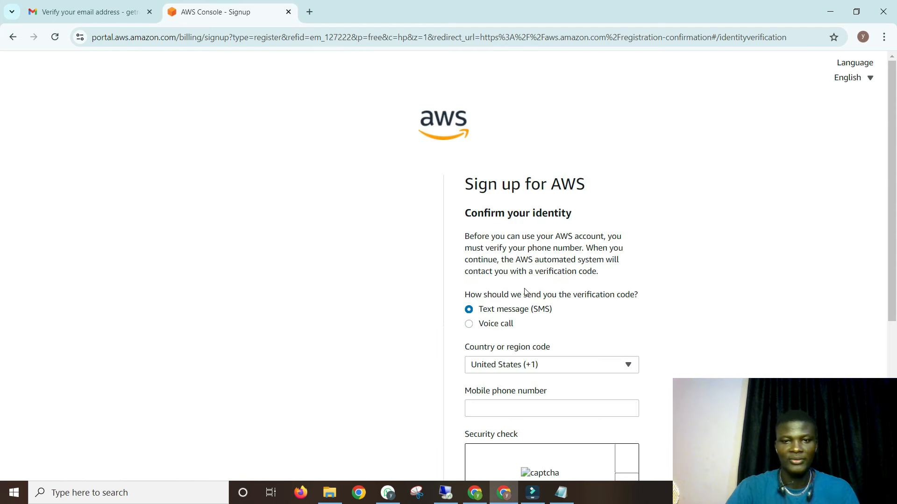
- Set the phone country code to Nigeria (+234) and fill in the saved mobile number
scroll(601, 213, down, 3)
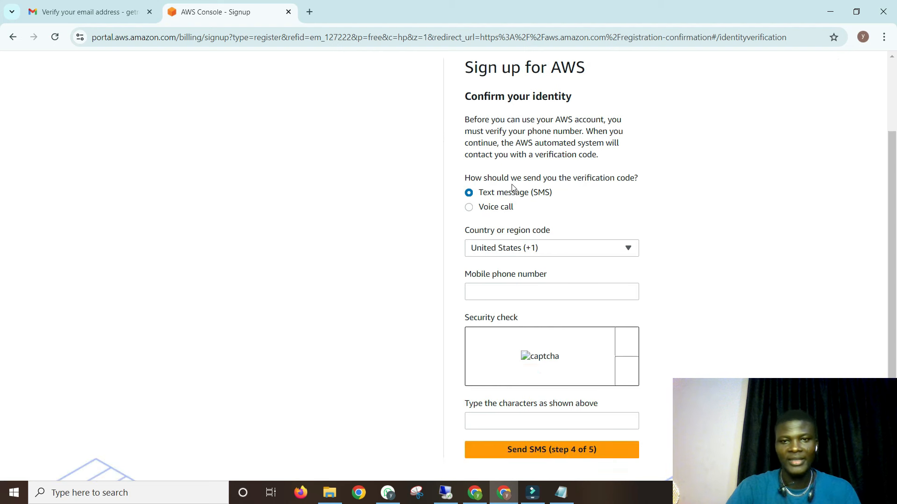
scroll(589, 256, down, 1)
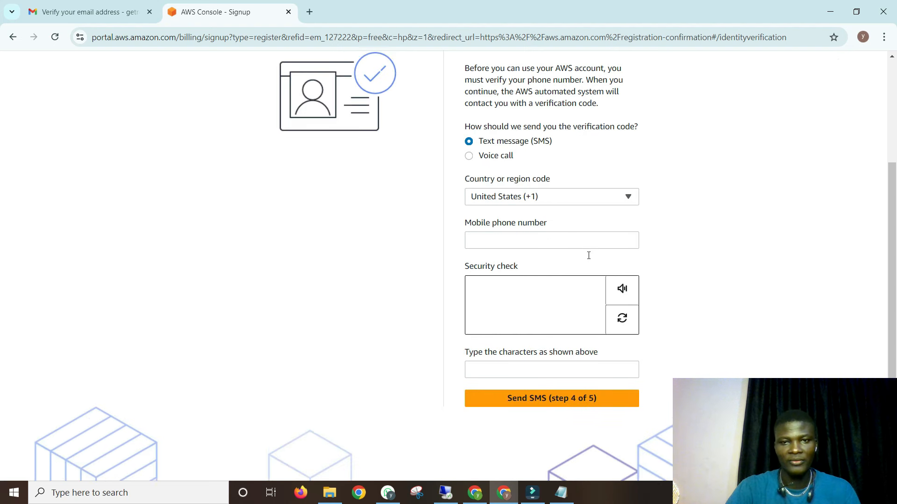
click(507, 191)
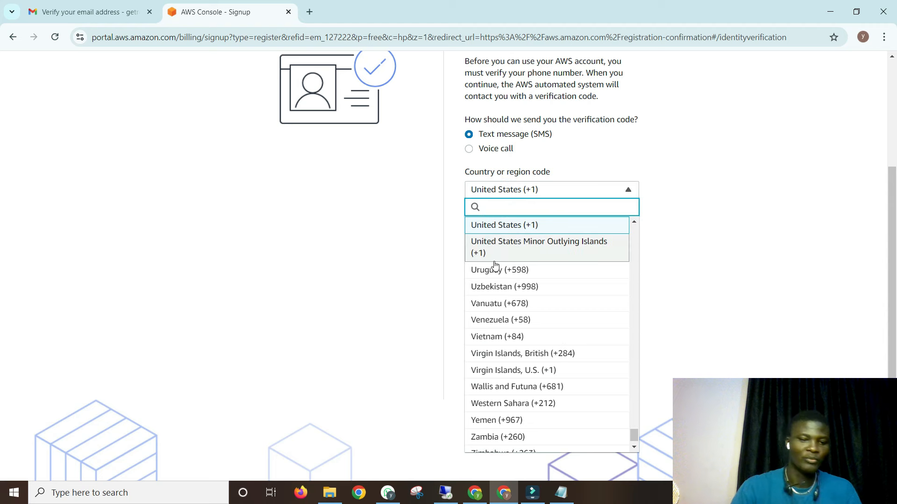
text(nige)
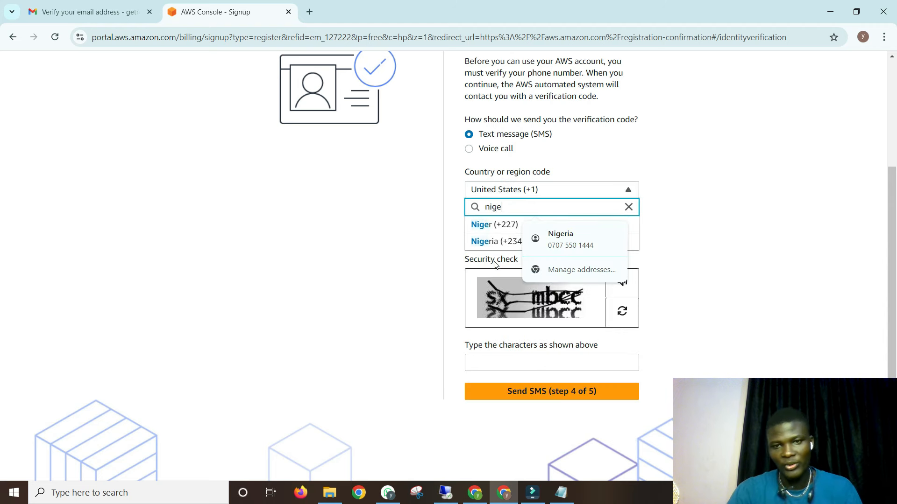
click(491, 241)
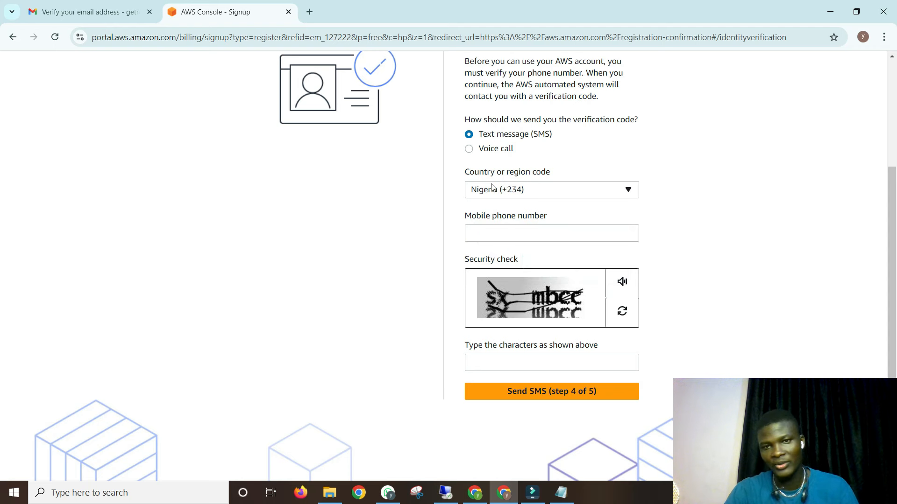
click(489, 231)
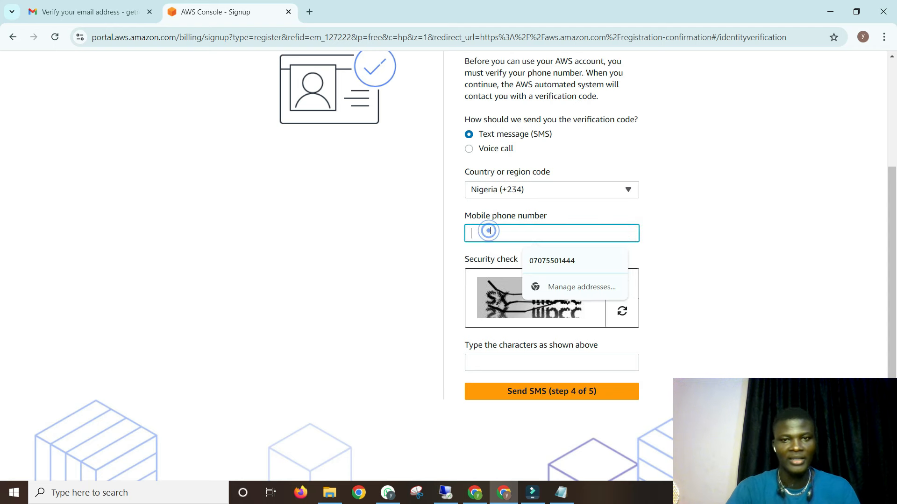
click(537, 255)
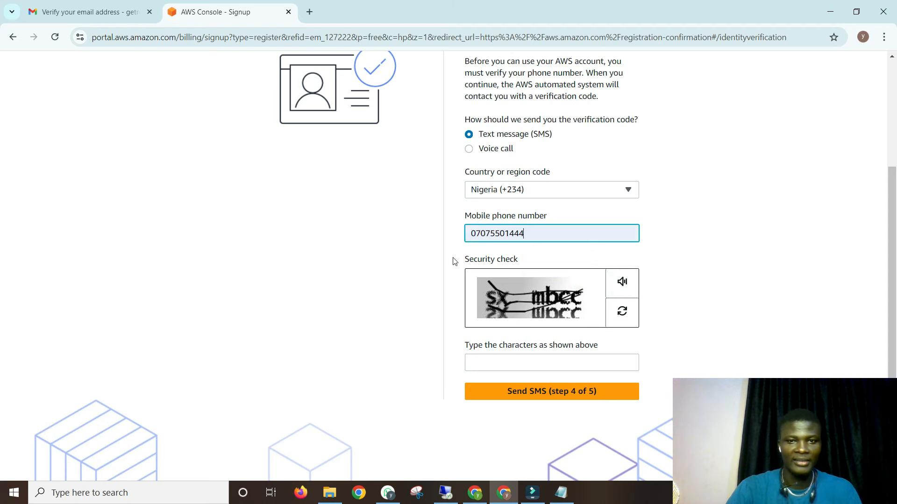
- Answer the security check with 'sxmbcc' and have the verification code sent by SMS
scroll(542, 320, down, 1)
click(525, 303)
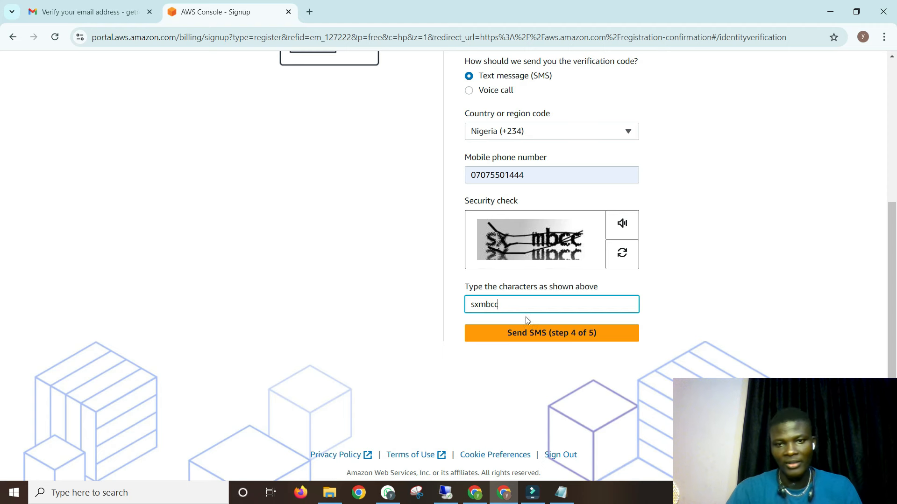
text(sxmbcc)
click(540, 334)
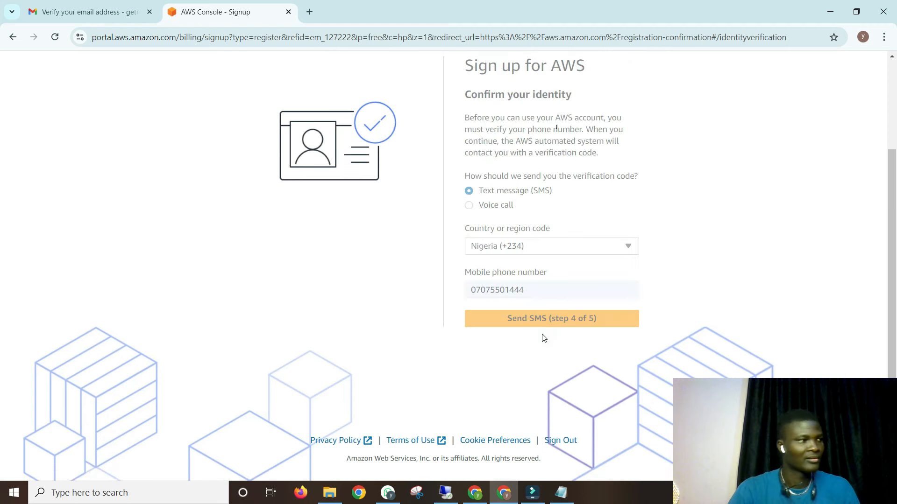
click(499, 232)
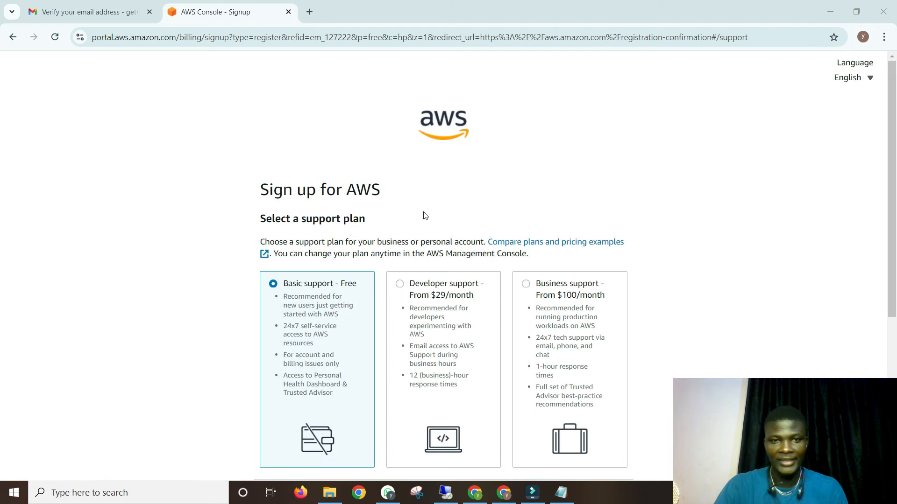
- Complete sign-up with Basic support - Free, then launch the AWS Management Console from Congratulations
scroll(422, 216, down, 5)
scroll(360, 256, up, 5)
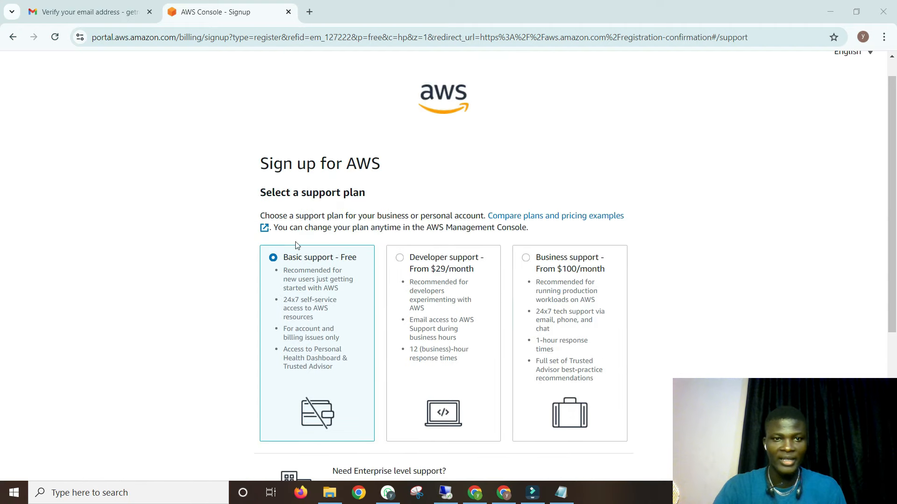
scroll(590, 171, down, 2)
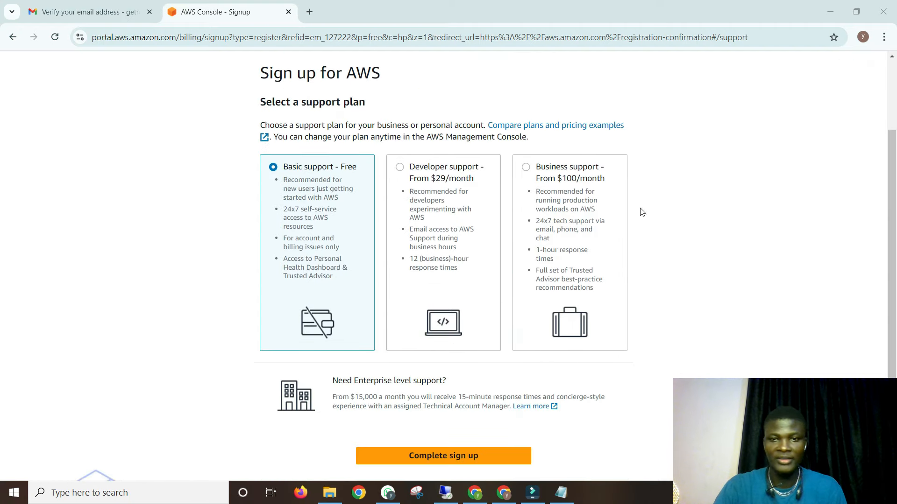
scroll(660, 217, down, 3)
scroll(472, 284, up, 3)
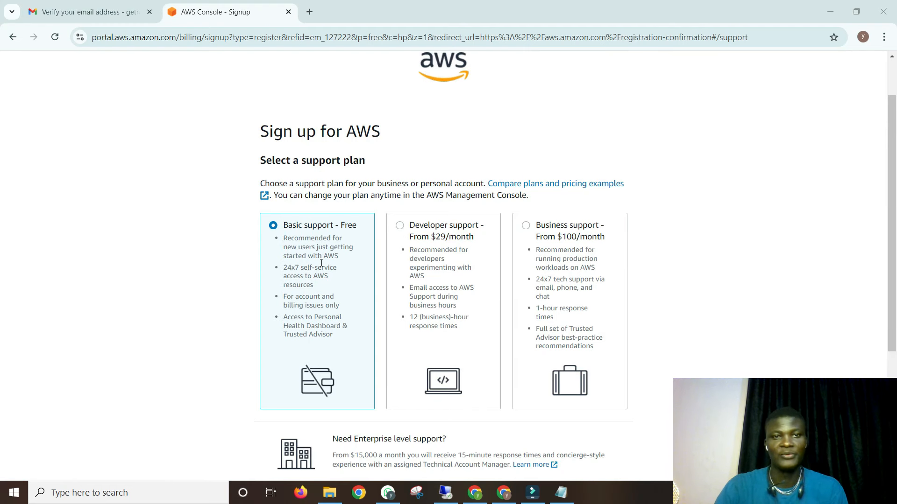
scroll(321, 262, down, 4)
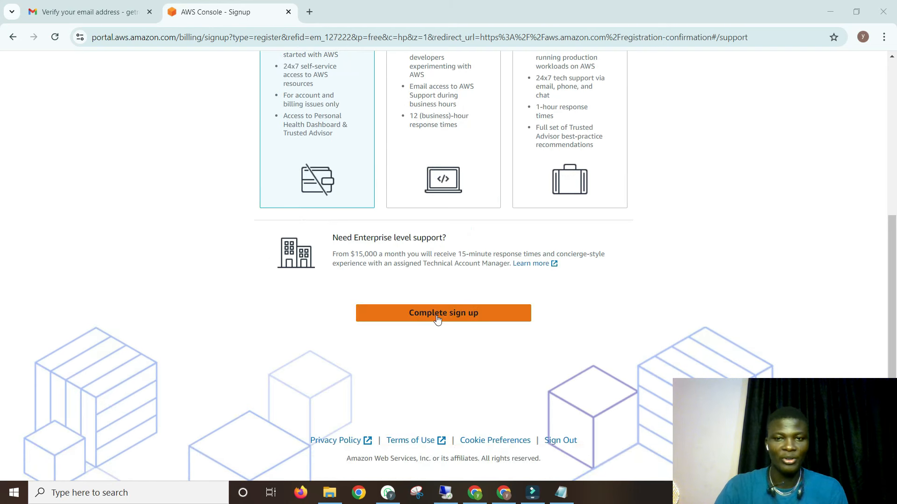
click(437, 318)
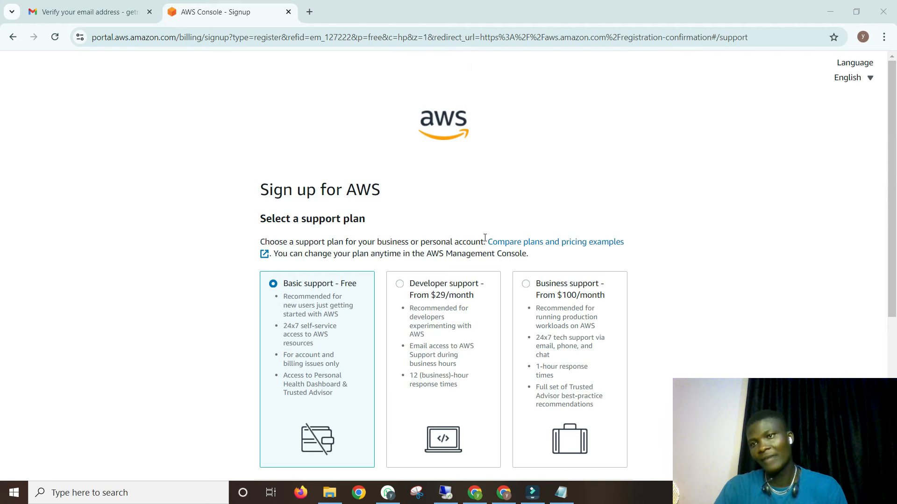
scroll(485, 238, down, 5)
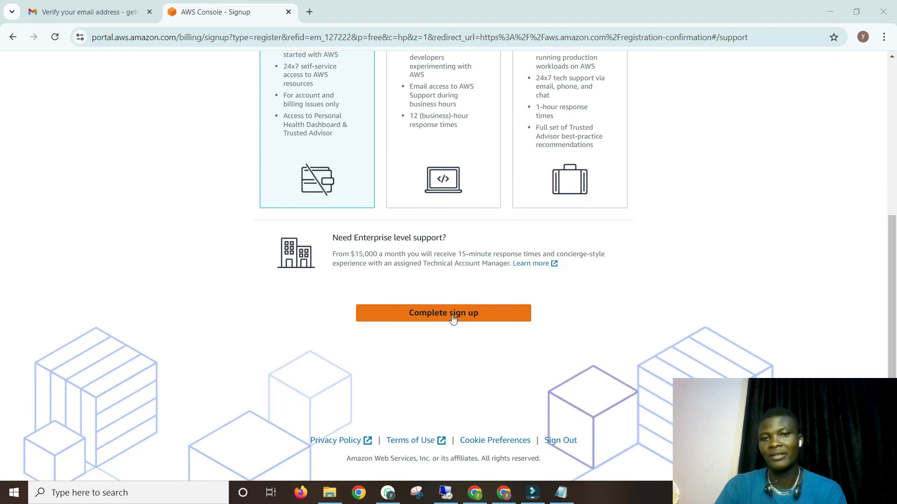
click(452, 317)
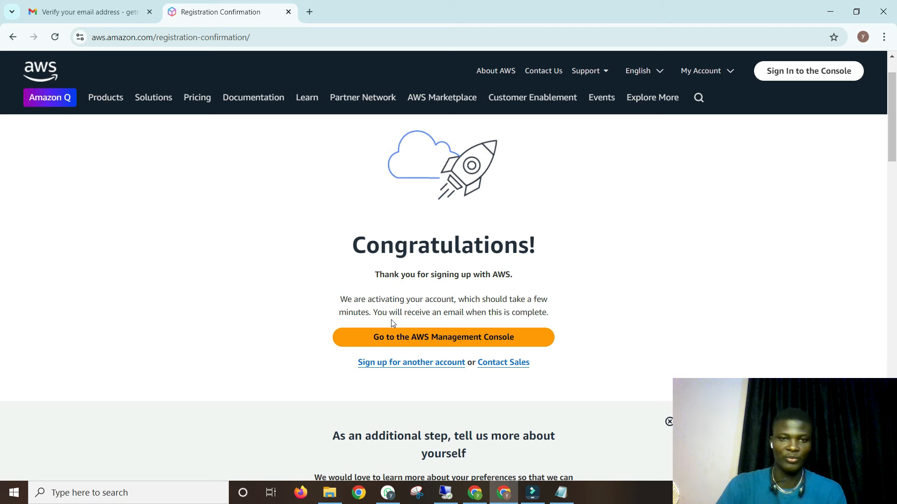
click(413, 342)
click(94, 10)
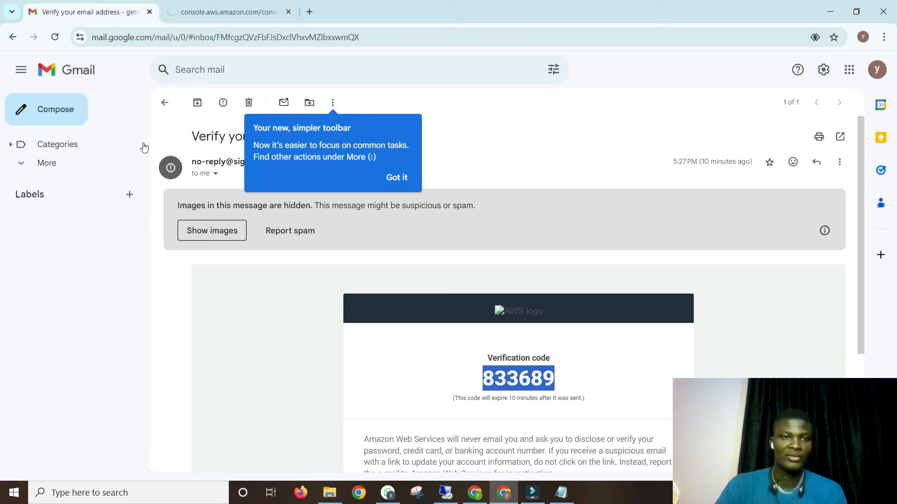
- Read the 'Your Amazon Web Services Account is Ready' email in Gmail
click(164, 103)
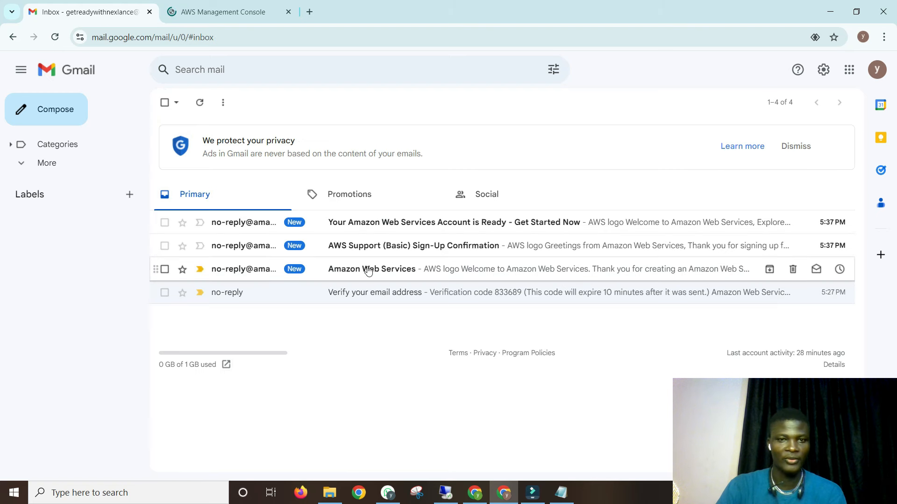
click(398, 270)
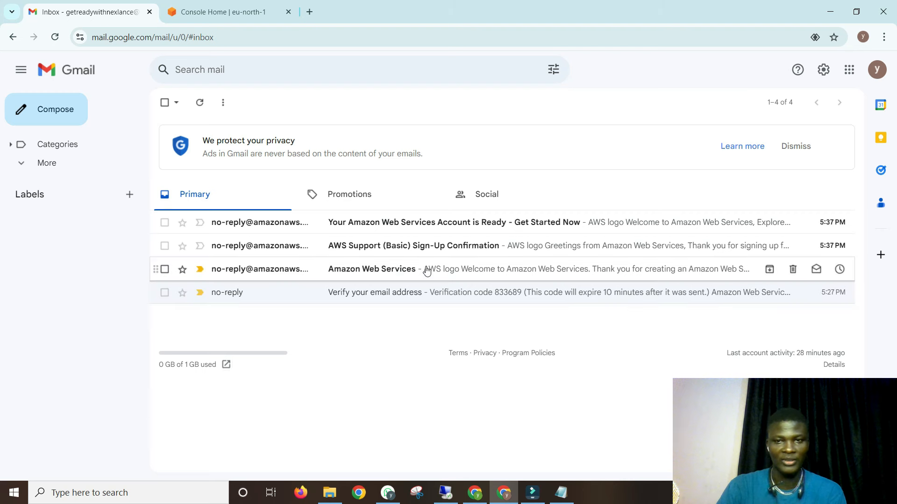
click(507, 224)
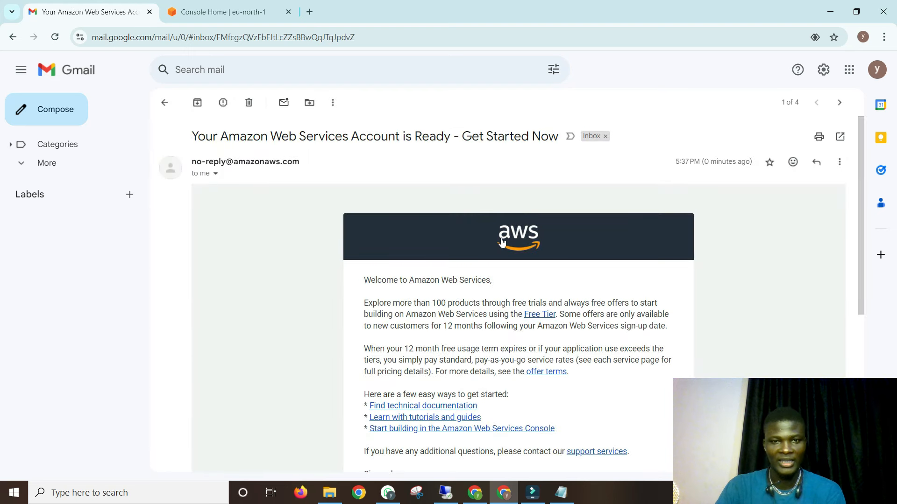
scroll(502, 241, down, 2)
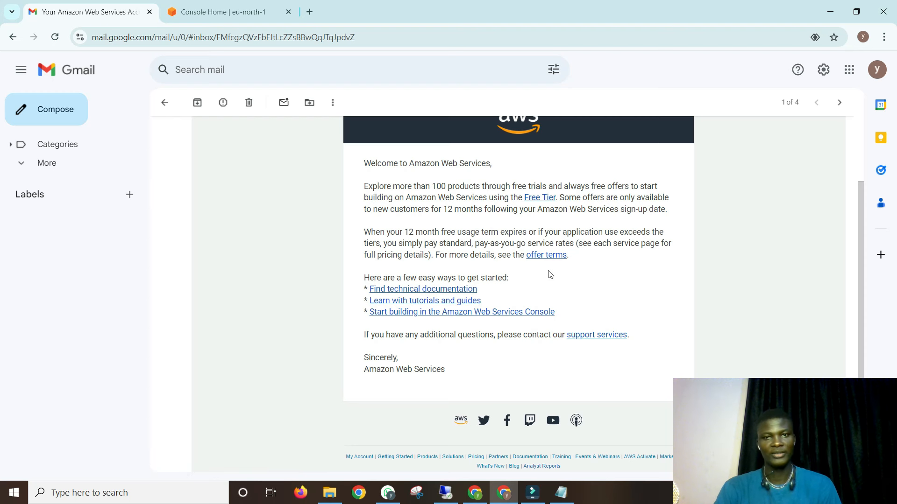
click(165, 107)
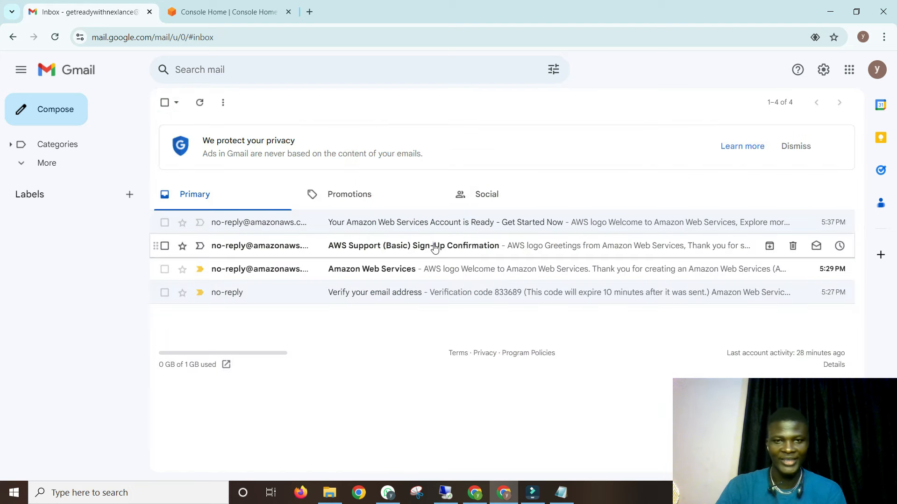
- Read the AWS Support (Basic) Sign-Up Confirmation and Amazon Web Services welcome emails
click(435, 247)
scroll(439, 268, down, 10)
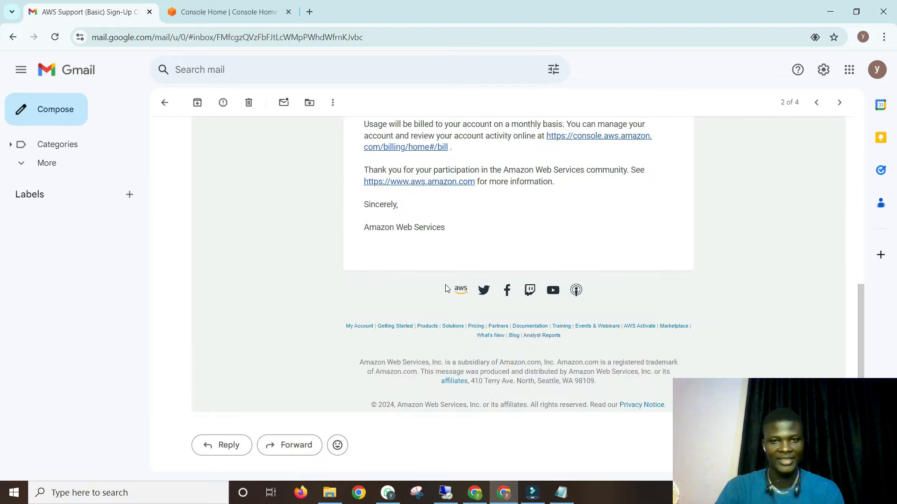
scroll(446, 288, up, 10)
click(164, 102)
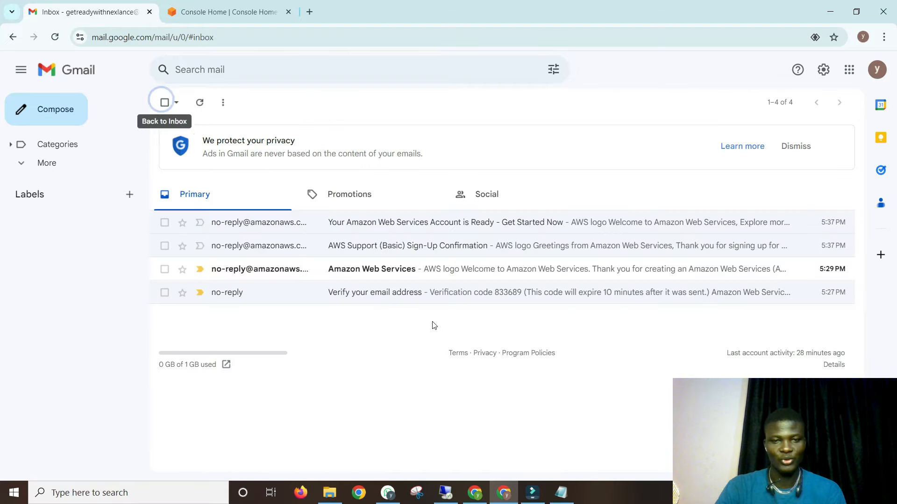
click(397, 268)
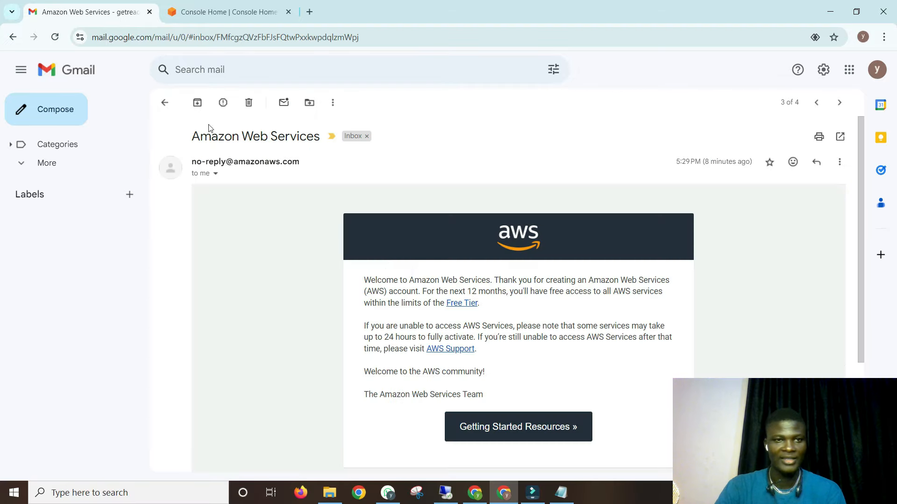
- Return to the inbox and reopen the Account is Ready email
click(165, 102)
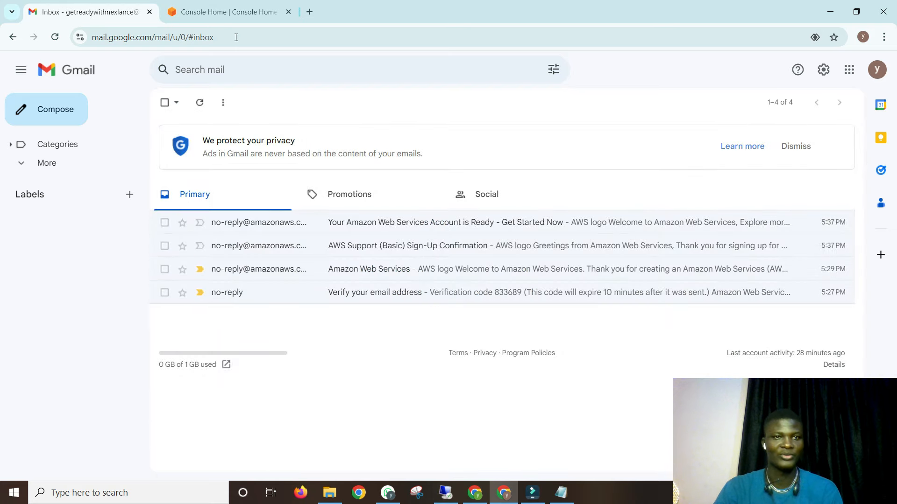
click(369, 220)
scroll(378, 262, down, 10)
scroll(378, 262, up, 10)
- On Console Home, browse the available AWS regions and keep Europe (Stockholm) selected
click(206, 13)
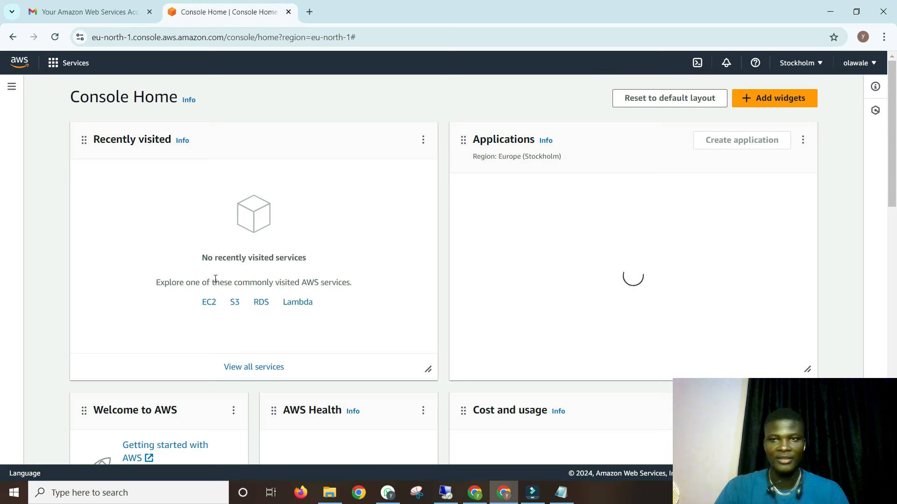
click(812, 65)
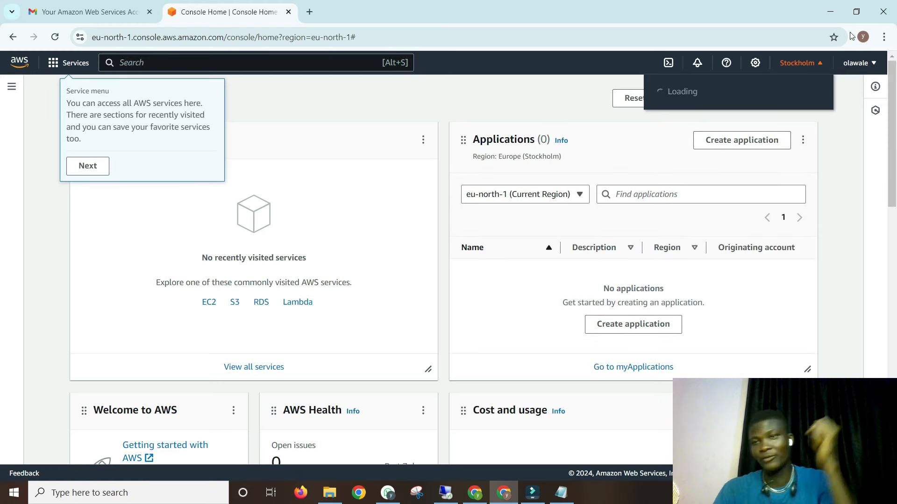
click(806, 65)
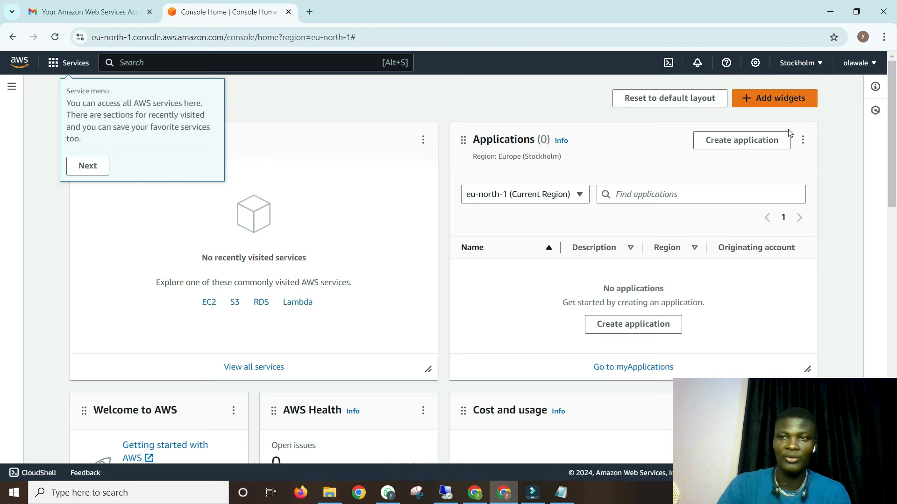
click(804, 66)
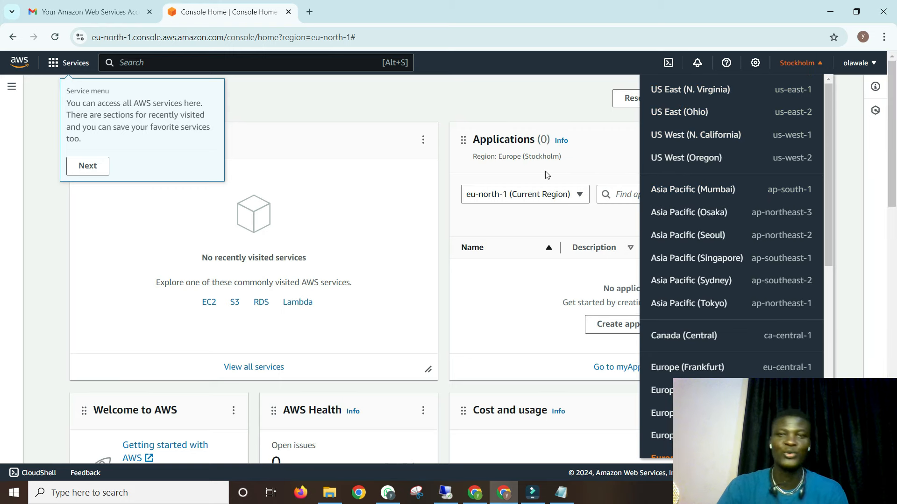
click(540, 101)
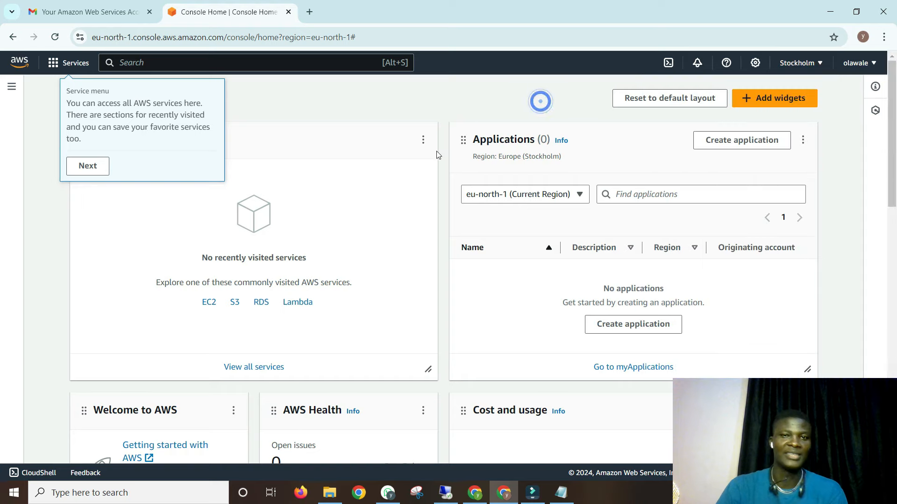